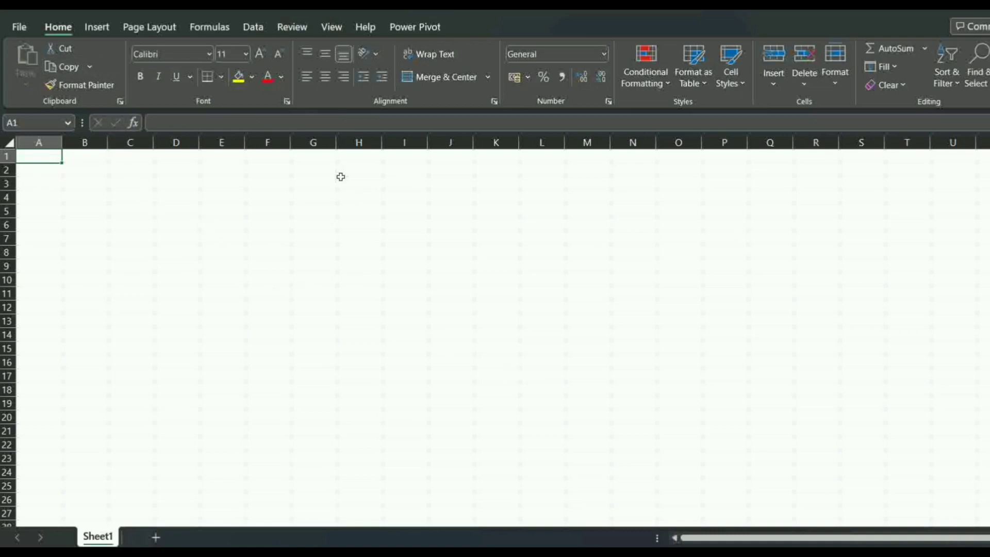
click(39, 182)
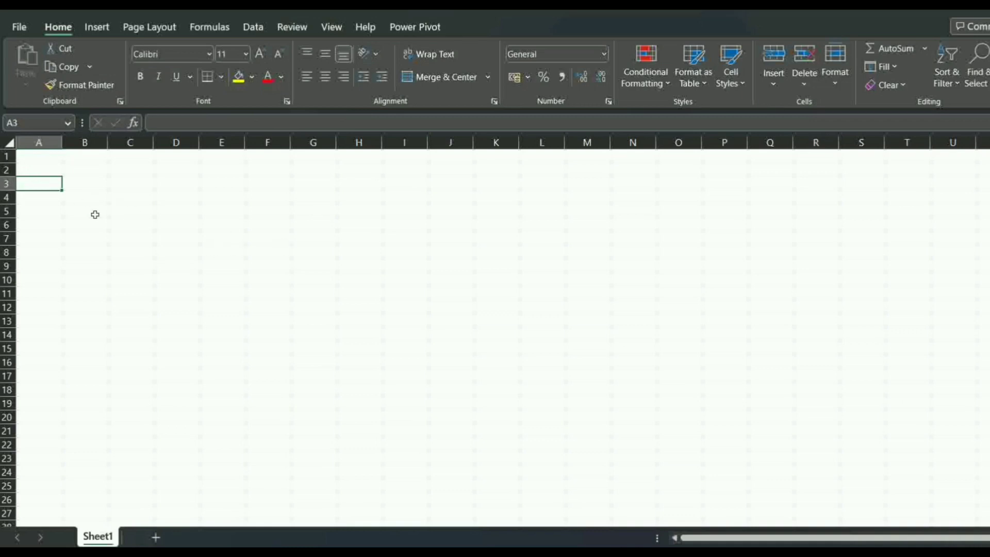
click(287, 240)
click(416, 238)
click(509, 251)
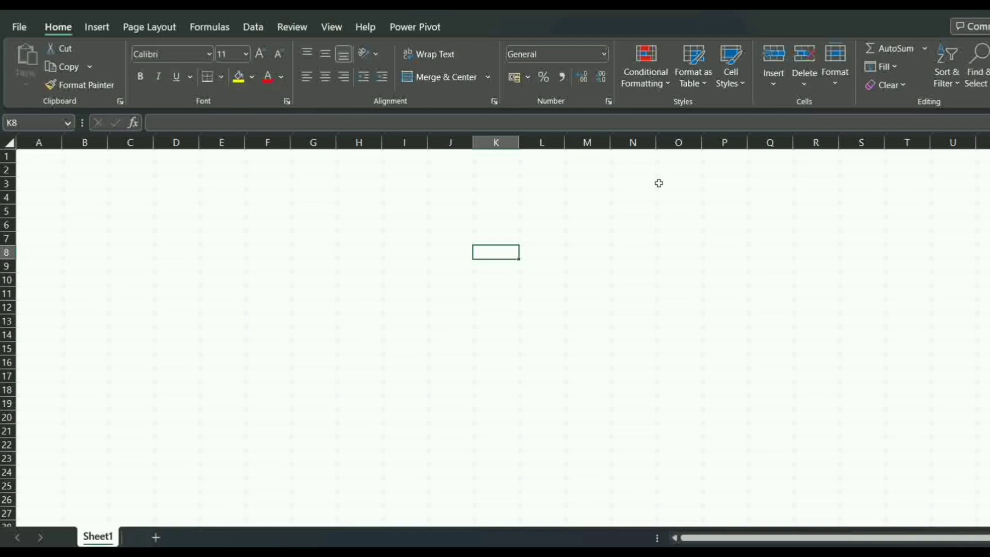
scroll(435, 454, down, 2)
scroll(146, 454, up, 2)
Step: Examine the commands offered under Insert, Page Layout, Formulas, Data, Review, View, Help and Power Pivot, and return to the Home commands
click(33, 29)
click(27, 28)
click(97, 27)
click(147, 29)
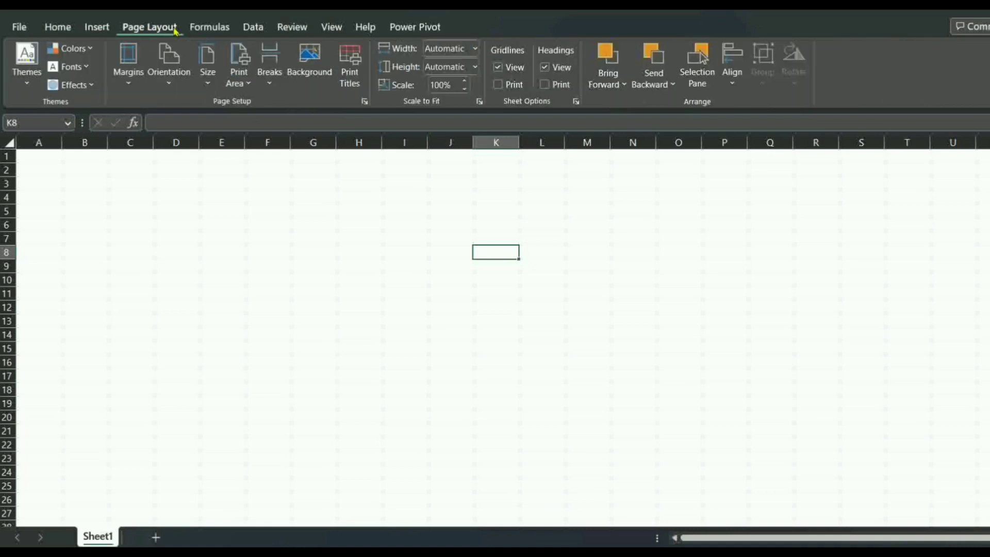
click(209, 28)
click(254, 28)
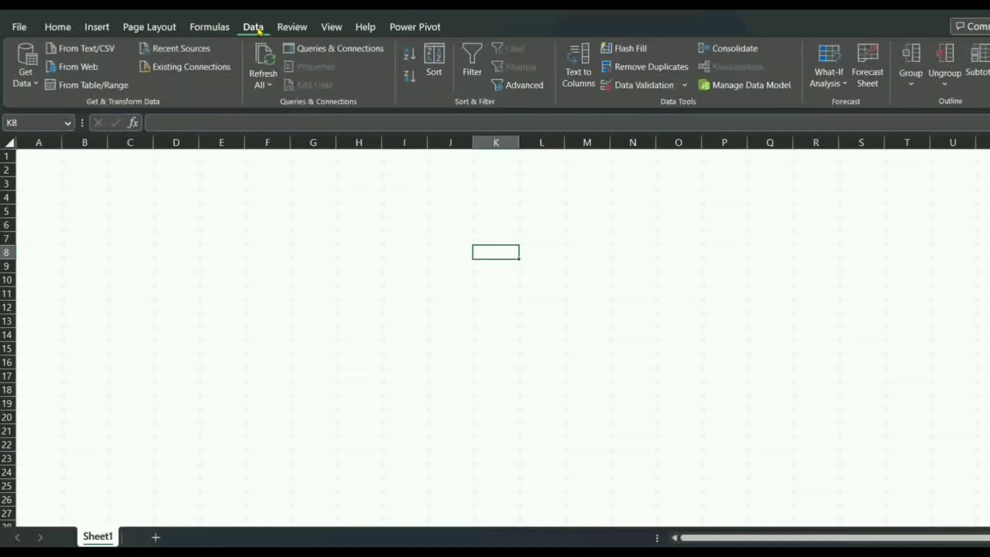
click(291, 28)
click(325, 28)
click(365, 28)
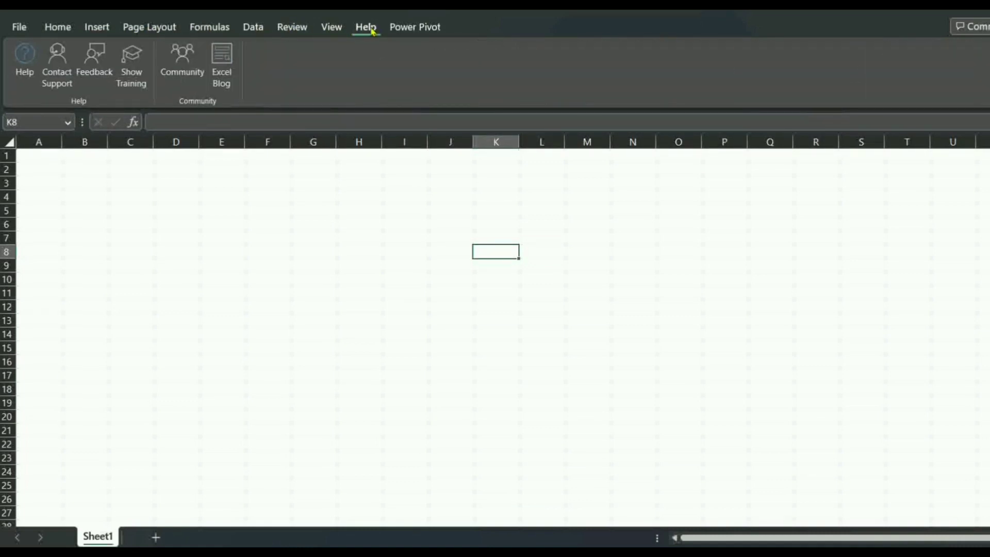
click(405, 30)
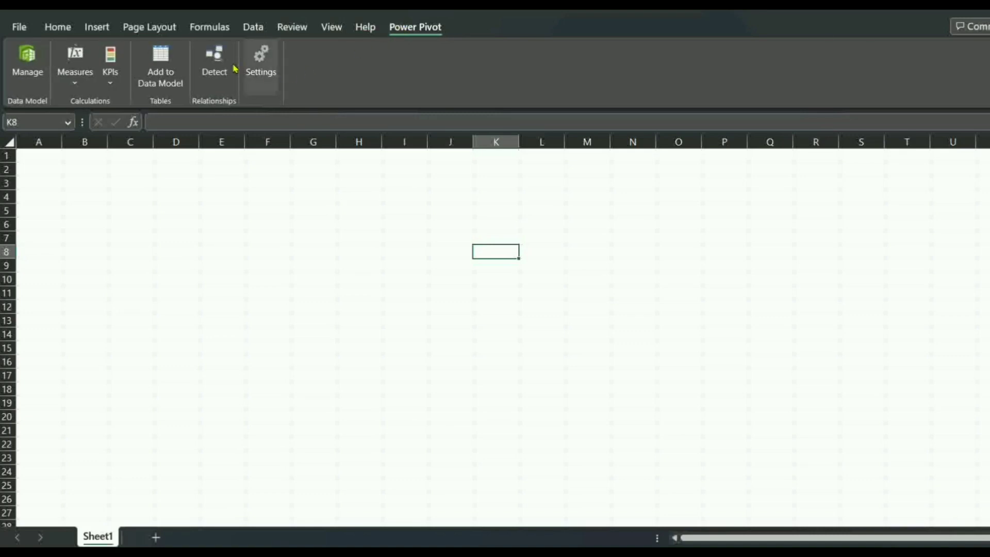
click(57, 30)
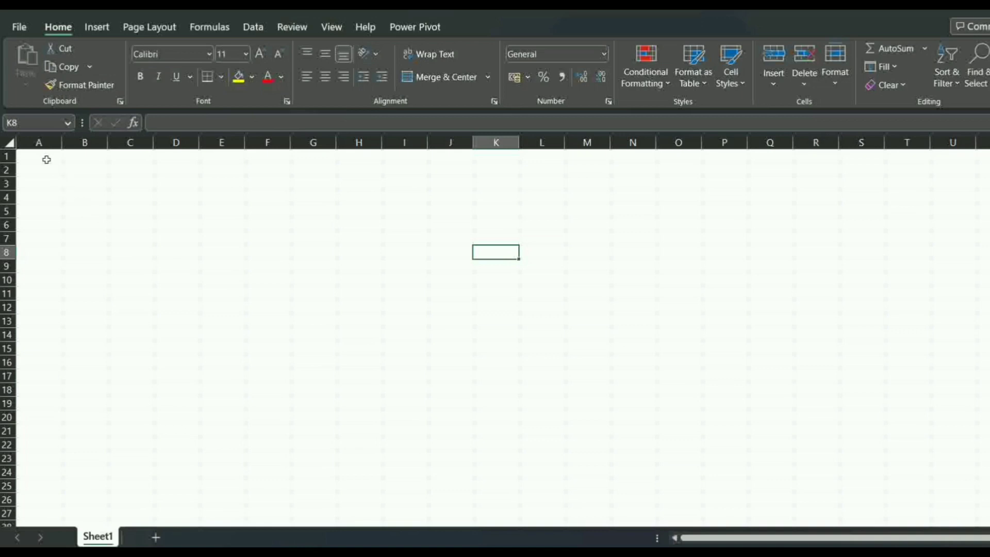
Step: Select large blocks of empty cells, ending with A1:M21, and clear the selection
drag(41, 158, 742, 488)
click(104, 229)
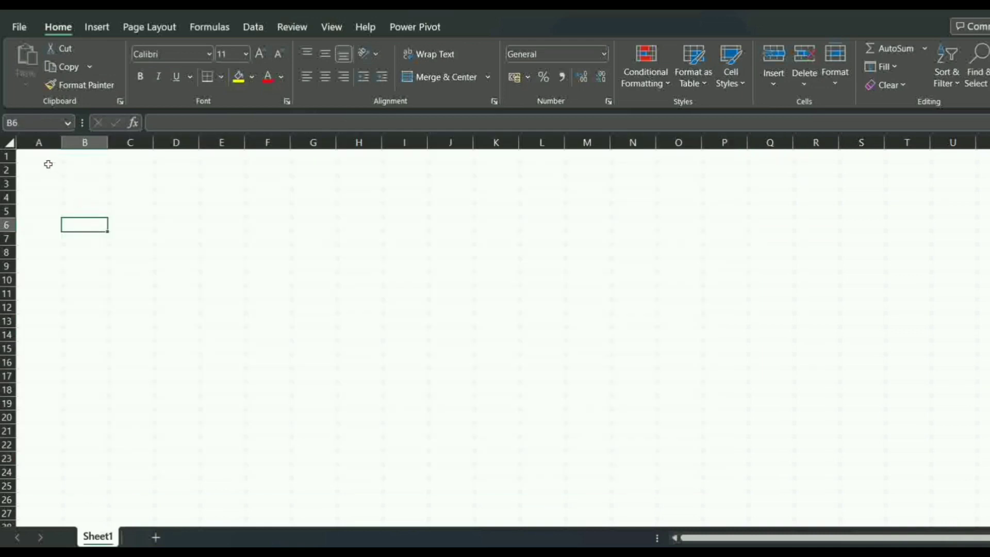
drag(49, 165, 671, 403)
click(618, 333)
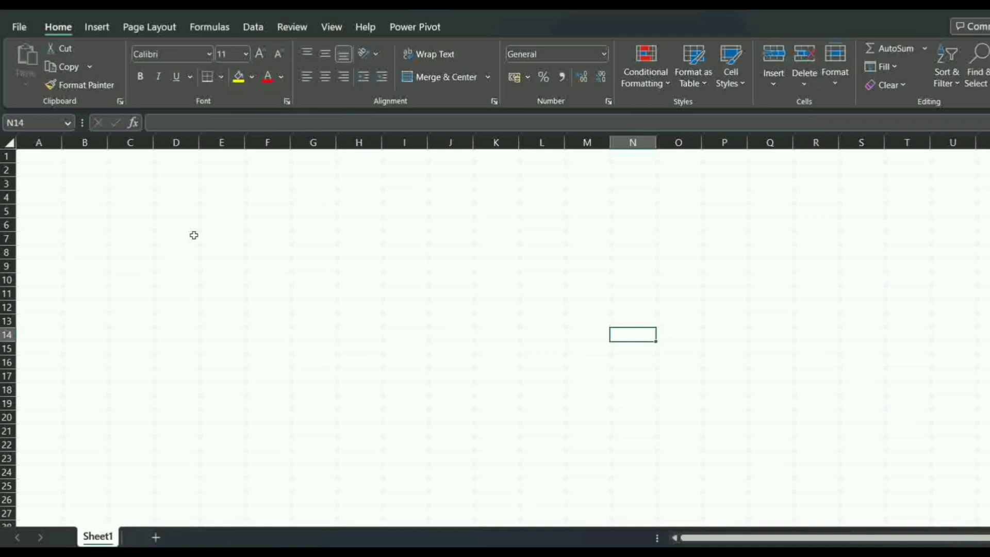
drag(44, 157, 568, 430)
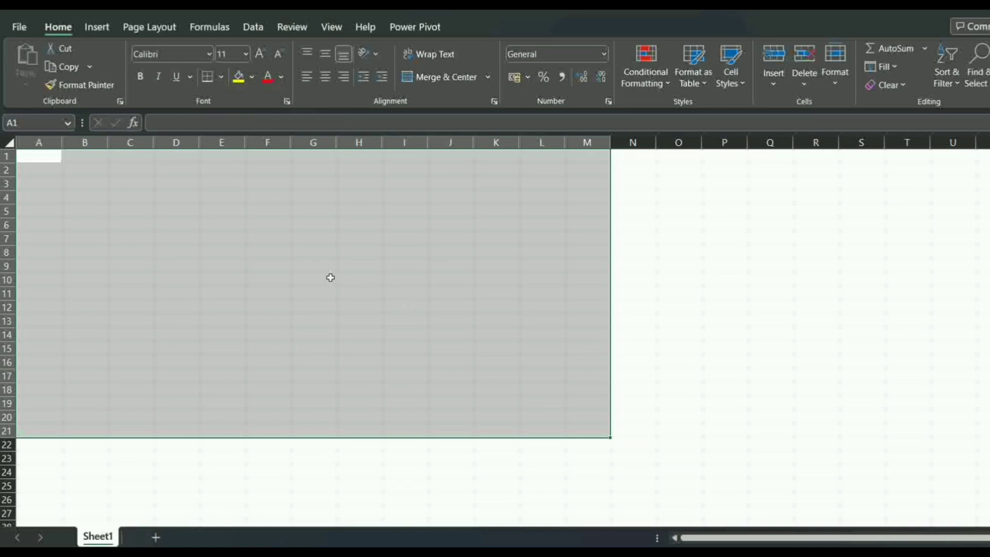
click(261, 249)
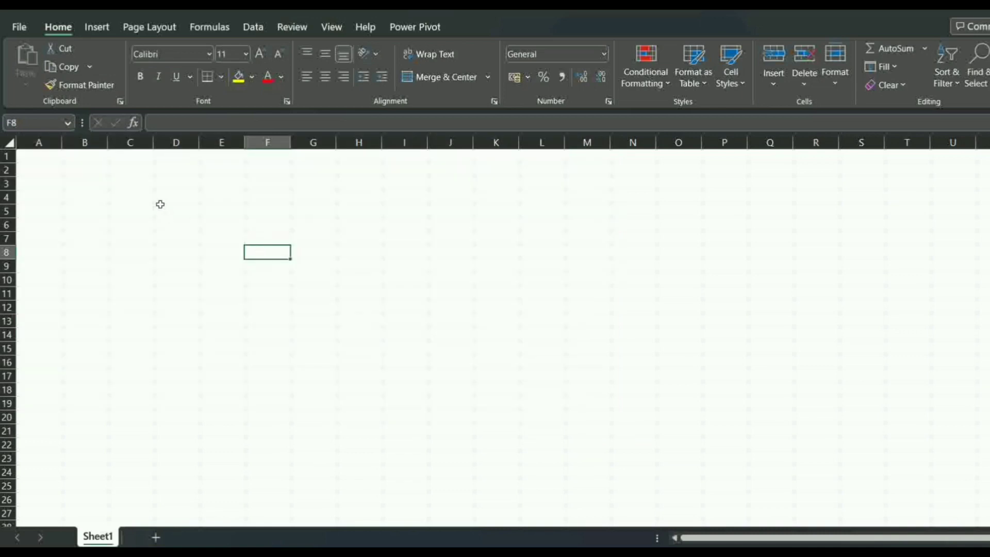
Step: Try applying all borders to the cell range D5:L26, and undo the borders
drag(160, 204, 507, 400)
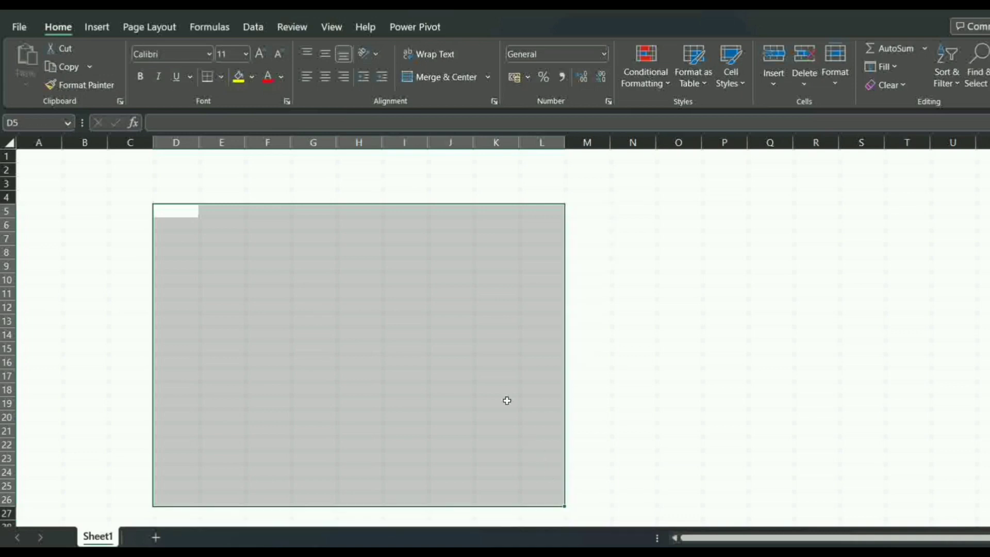
scroll(507, 401, down, 1)
click(221, 76)
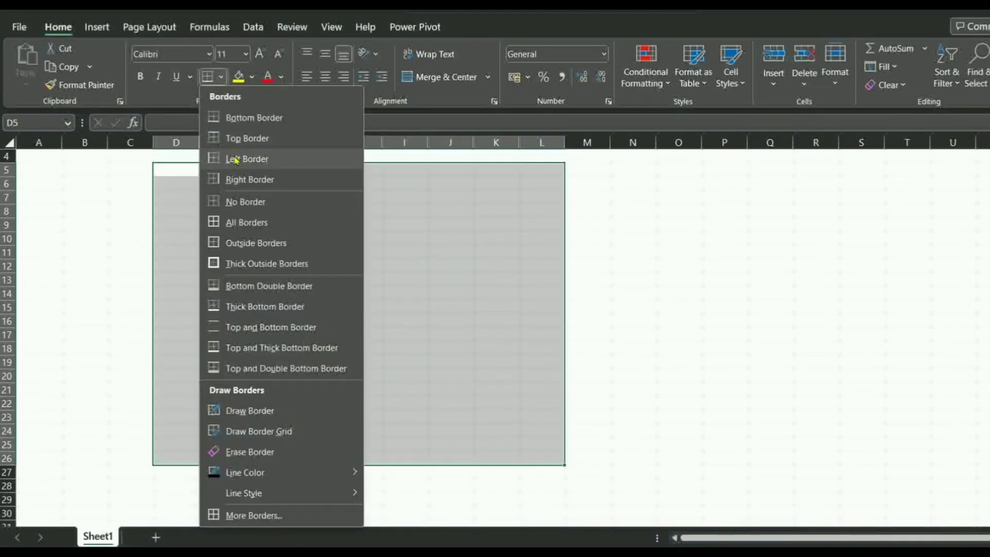
click(250, 223)
click(670, 281)
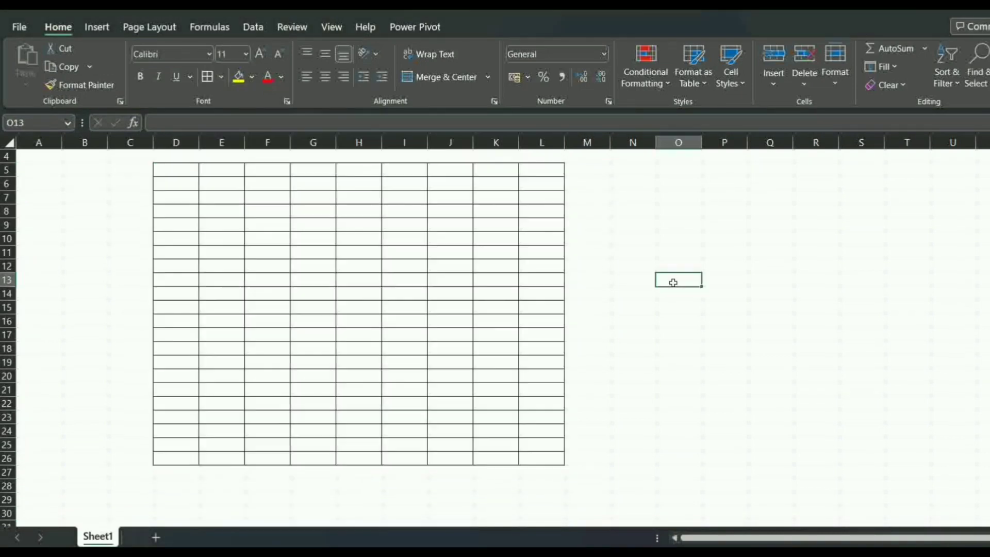
scroll(379, 250, up, 1)
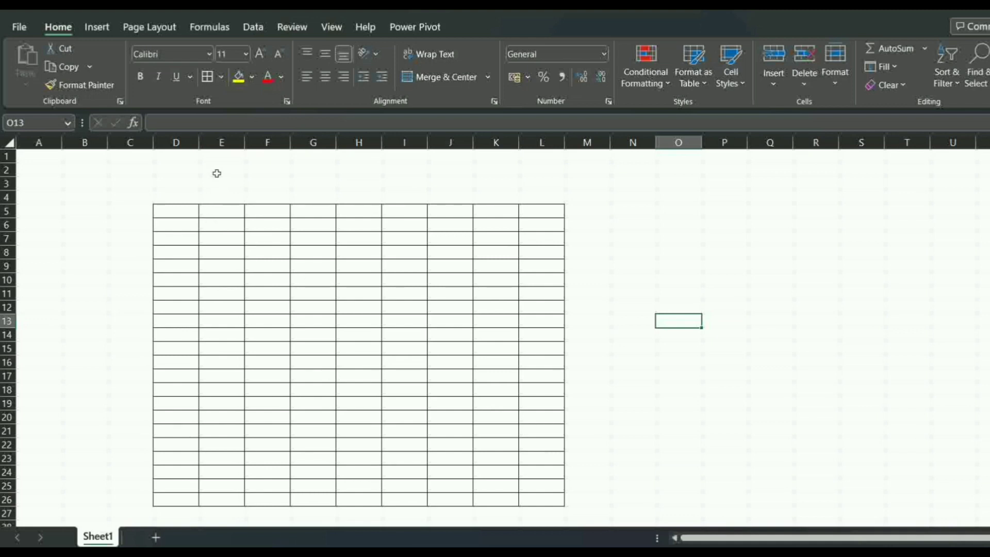
key(ctrl+z)
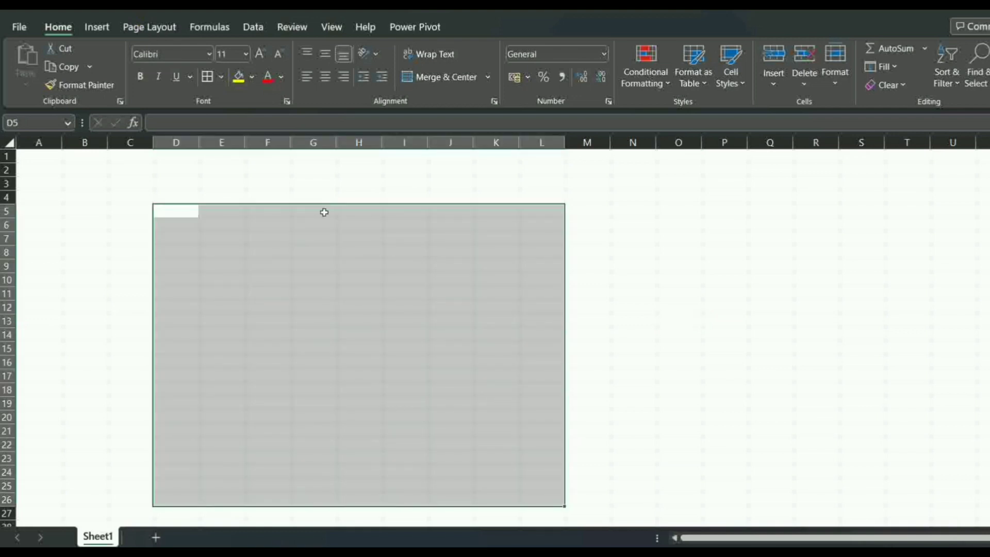
click(52, 184)
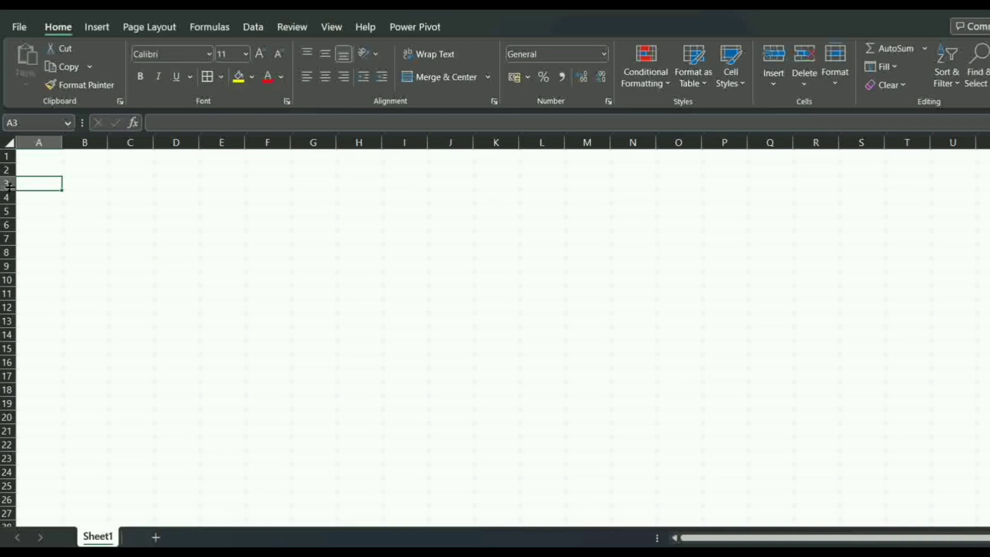
Step: Select the entire rows 4, 5 and 6 one at a time, and clear the row selection
click(28, 195)
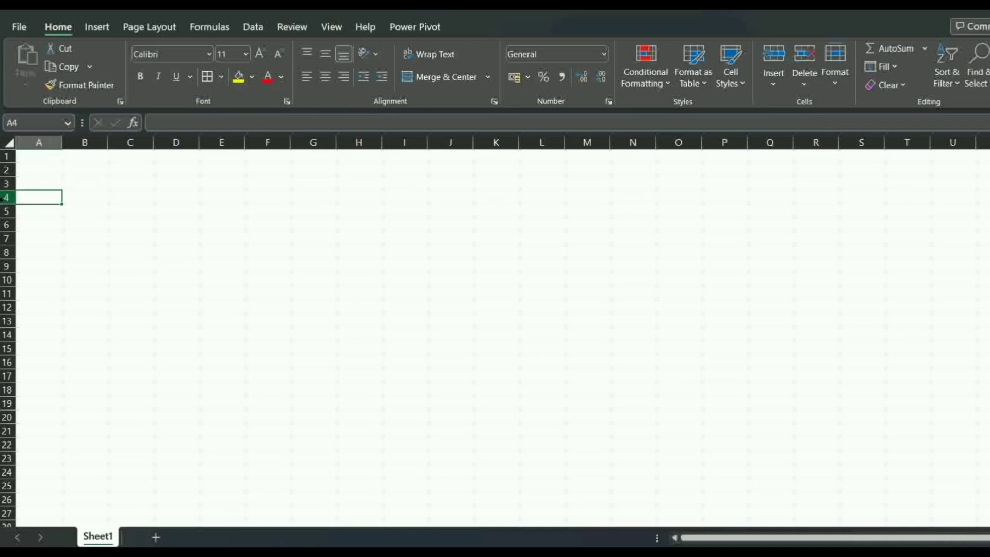
key(shift+space)
click(66, 241)
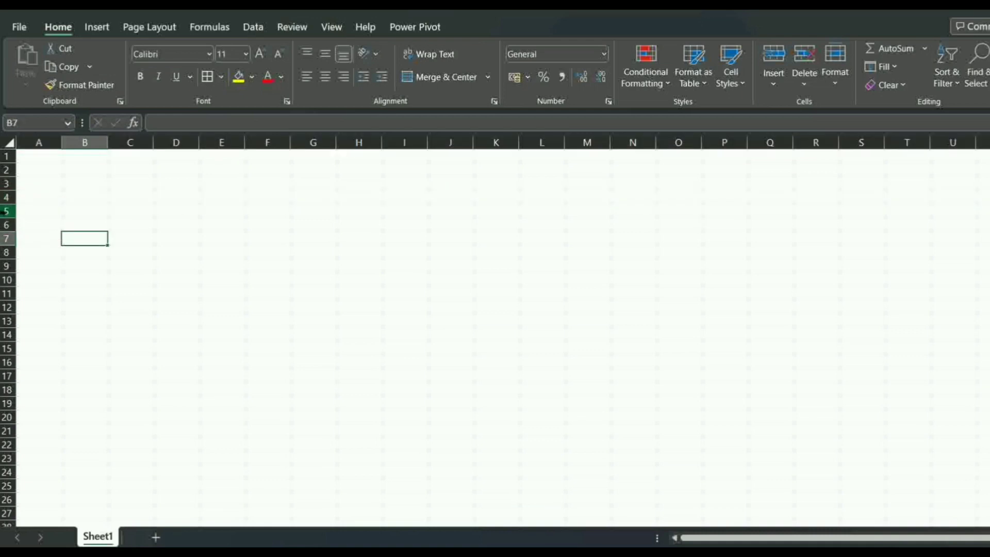
click(7, 211)
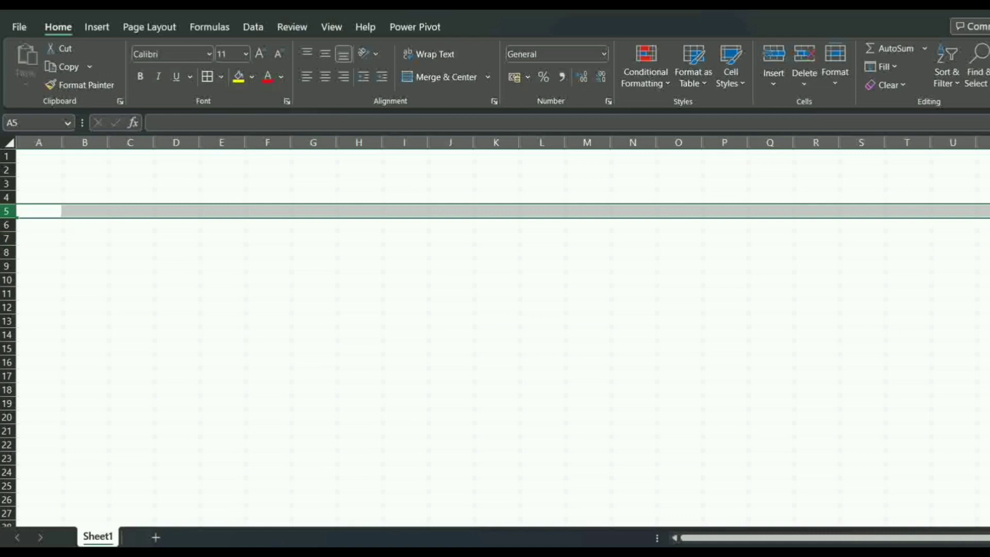
click(8, 225)
click(148, 185)
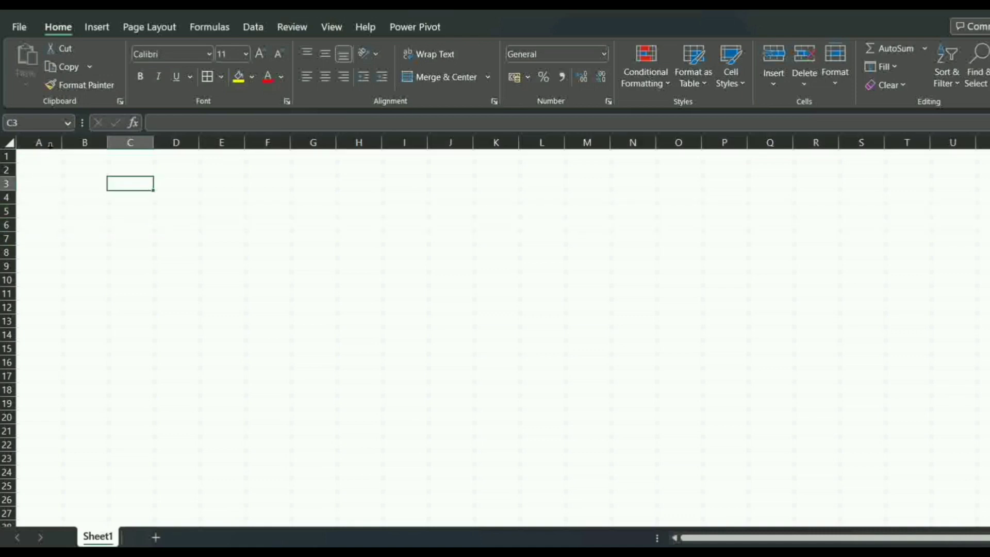
Step: Select the entire columns A, B, C and E one at a time, and clear the column selection
click(24, 142)
click(91, 143)
click(129, 143)
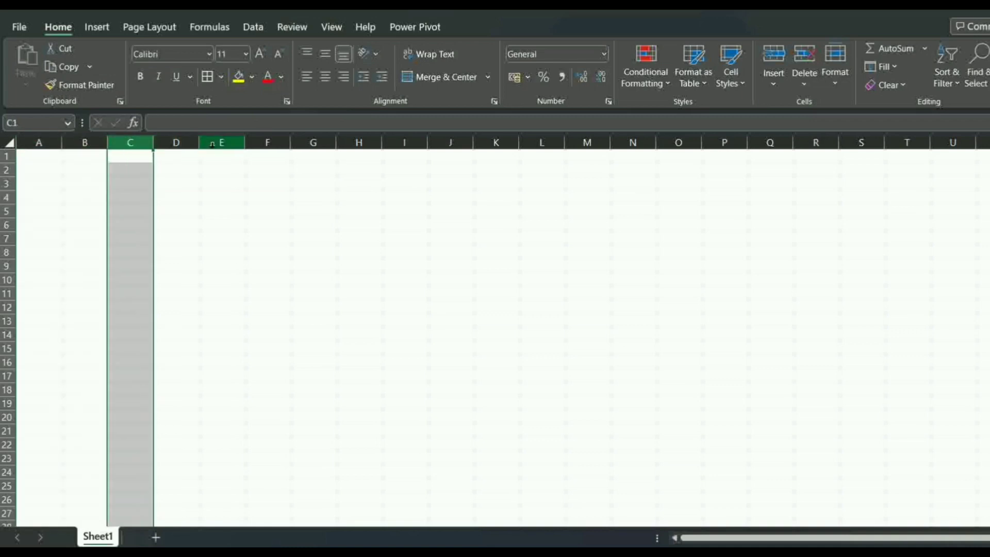
click(211, 143)
click(132, 226)
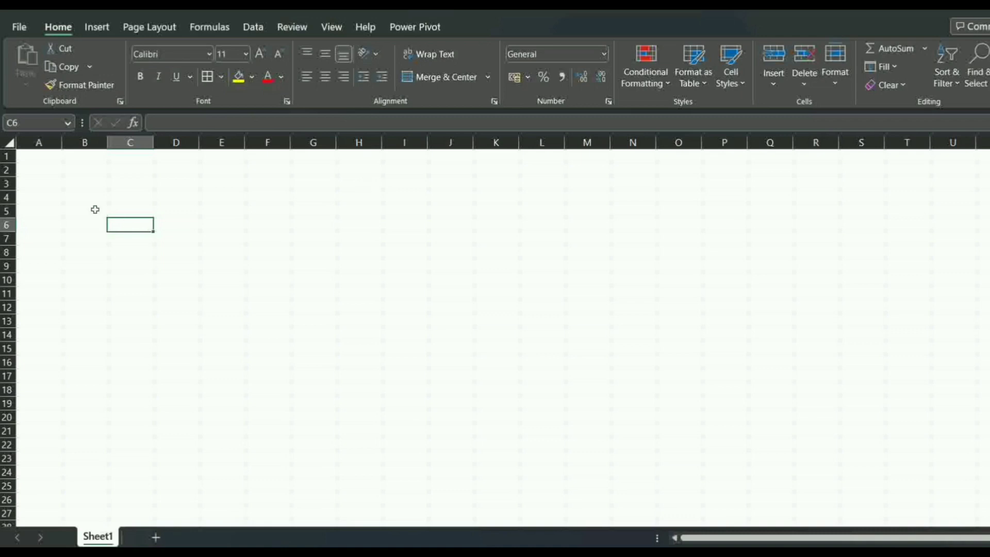
Step: Narrow columns A through F together to about two thirds of their default width
click(48, 212)
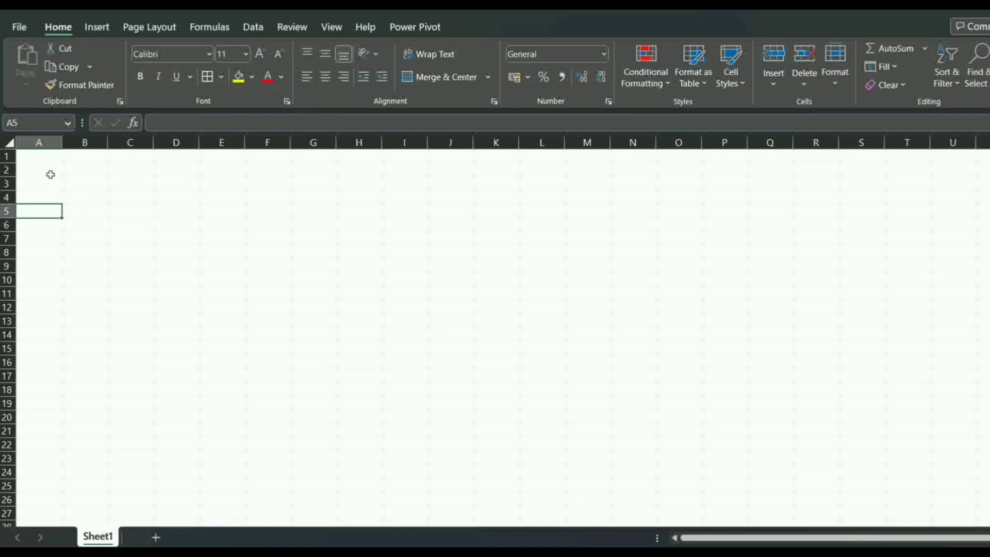
click(42, 143)
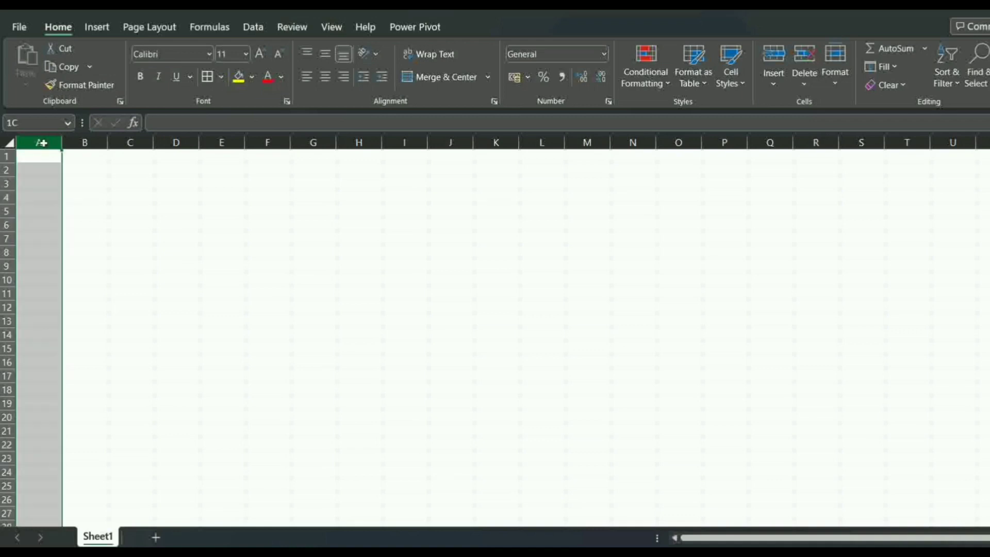
drag(61, 143, 278, 143)
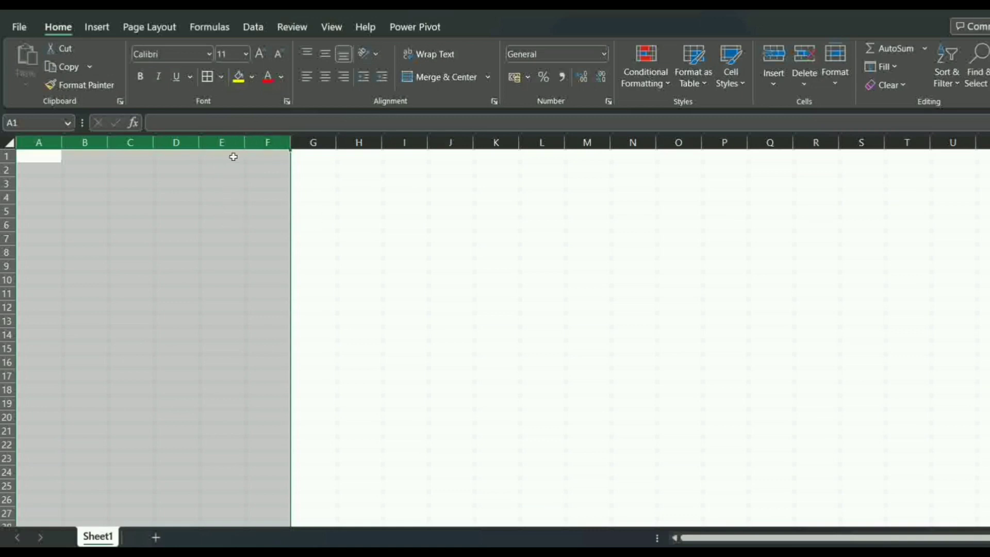
drag(244, 144, 229, 145)
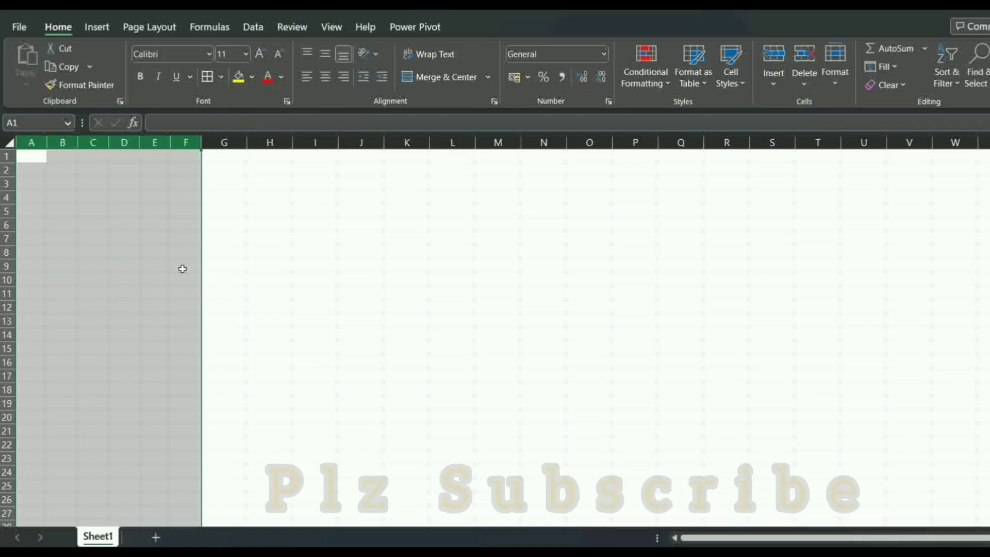
click(151, 268)
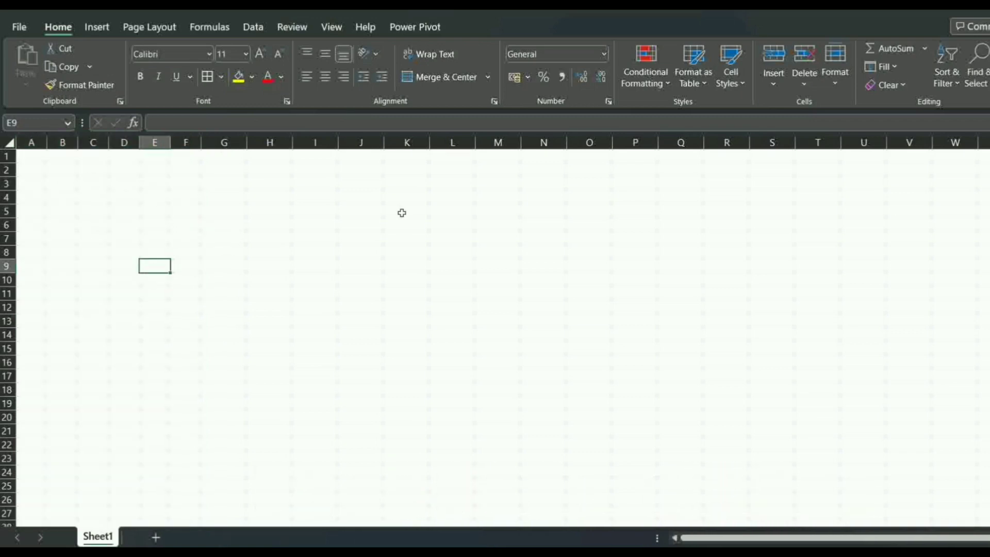
Step: Narrow columns A through O together to one equal width, slightly over half the default column width
click(103, 187)
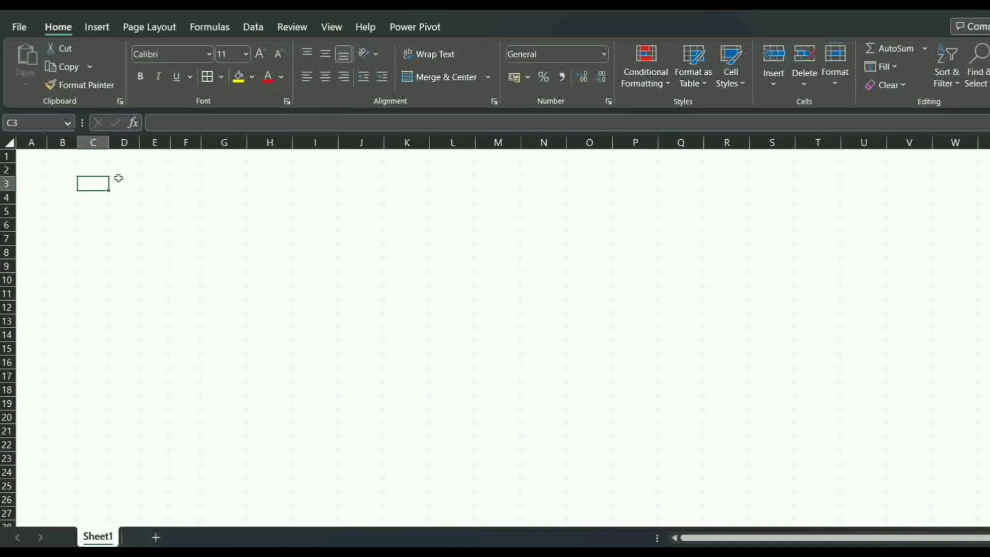
drag(34, 145, 590, 143)
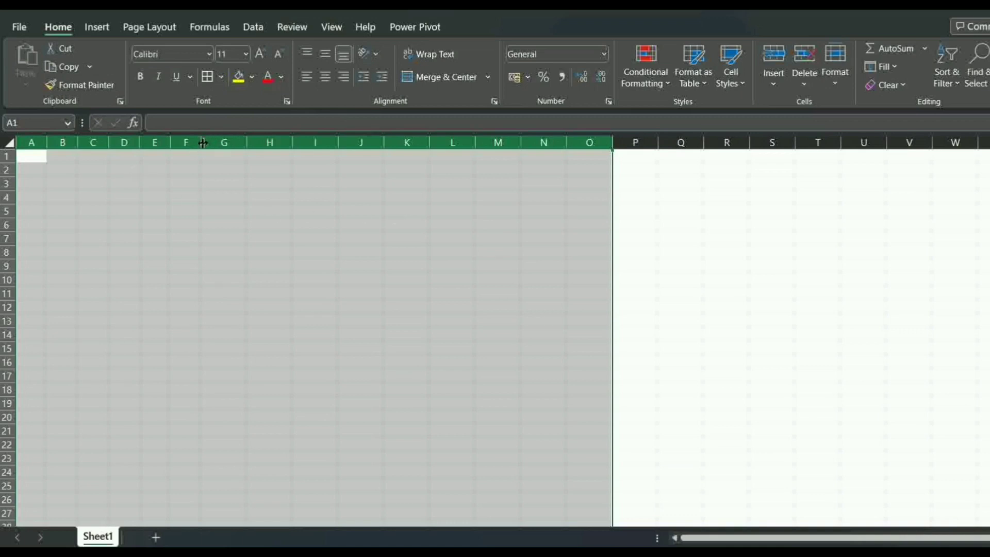
drag(203, 143, 196, 143)
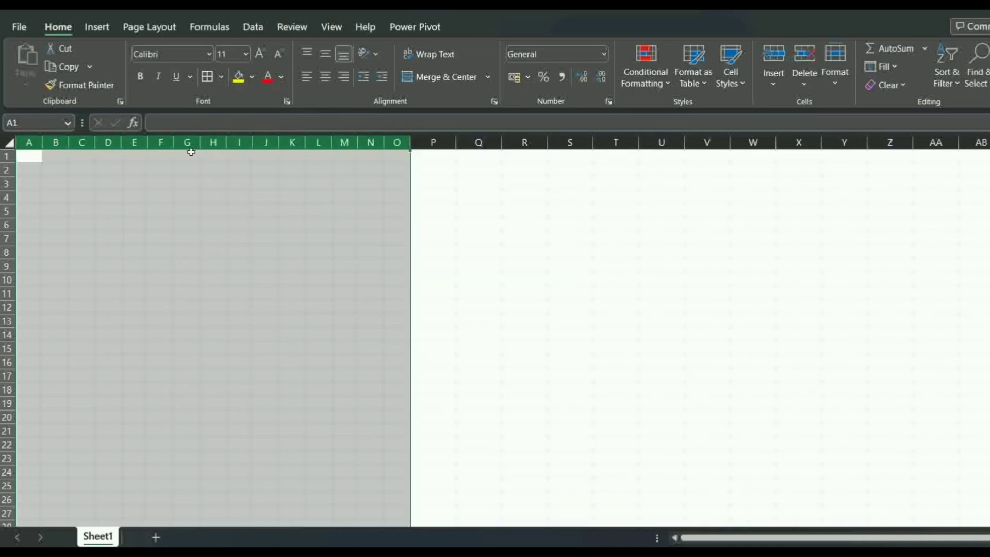
click(474, 234)
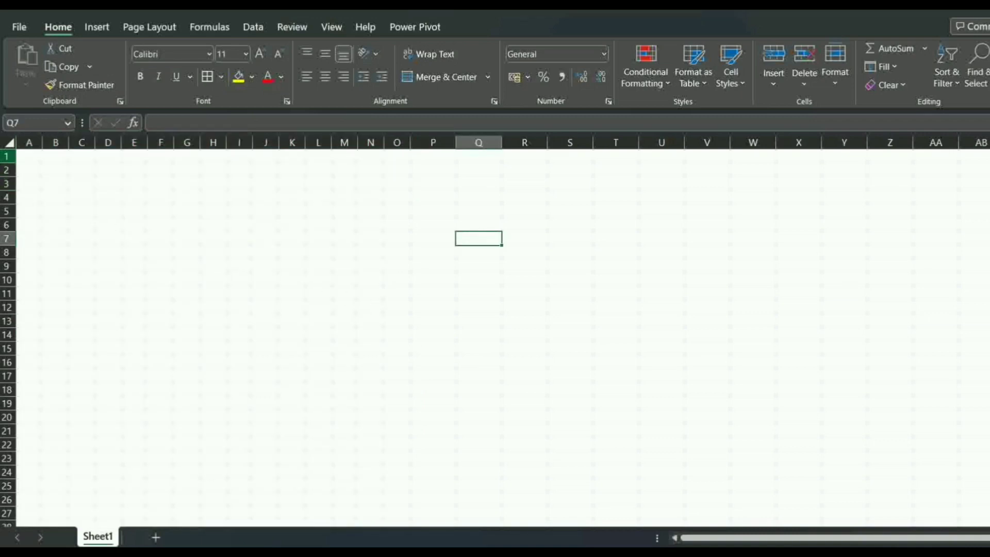
Step: Reduce the height of rows 1 through 20 together to slightly over half the default row height
drag(7, 157, 9, 420)
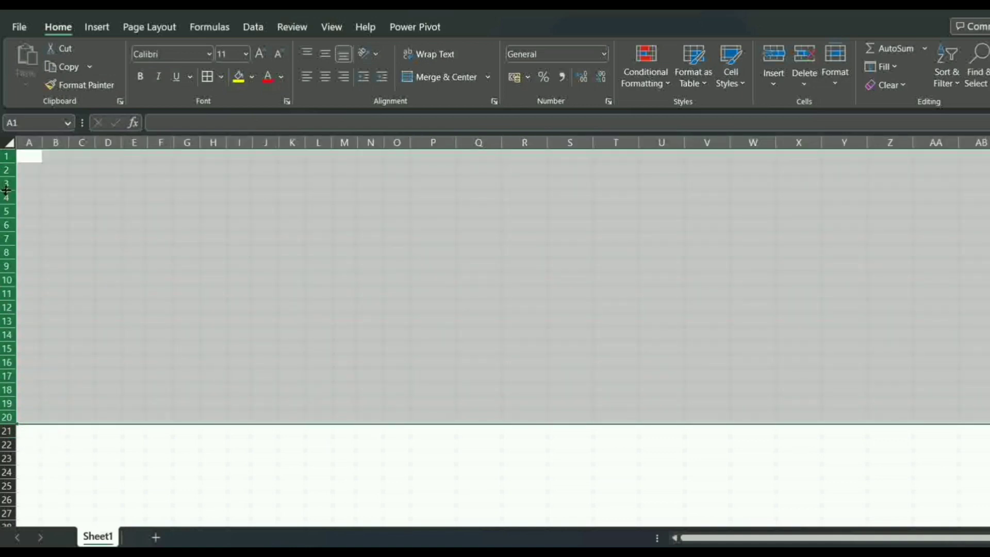
drag(6, 190, 6, 185)
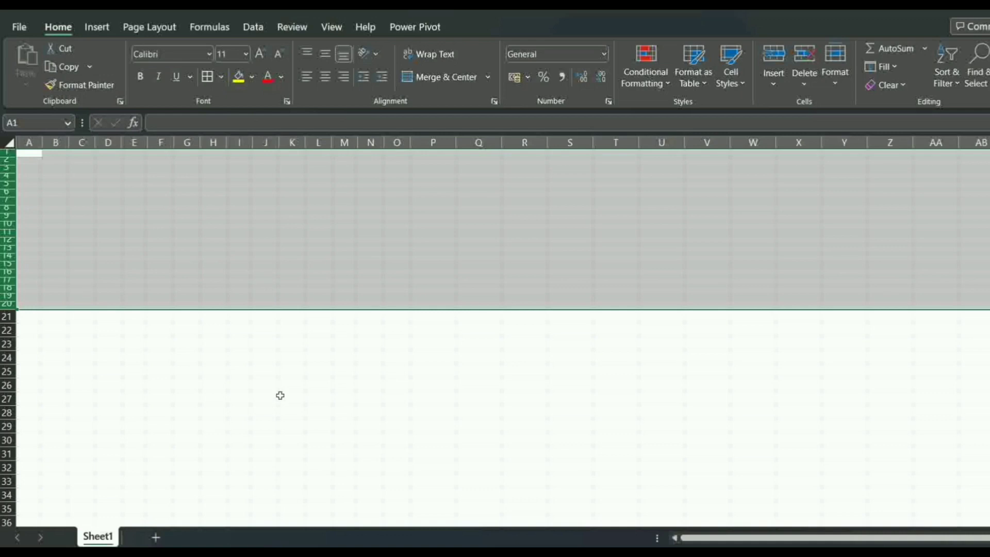
click(363, 357)
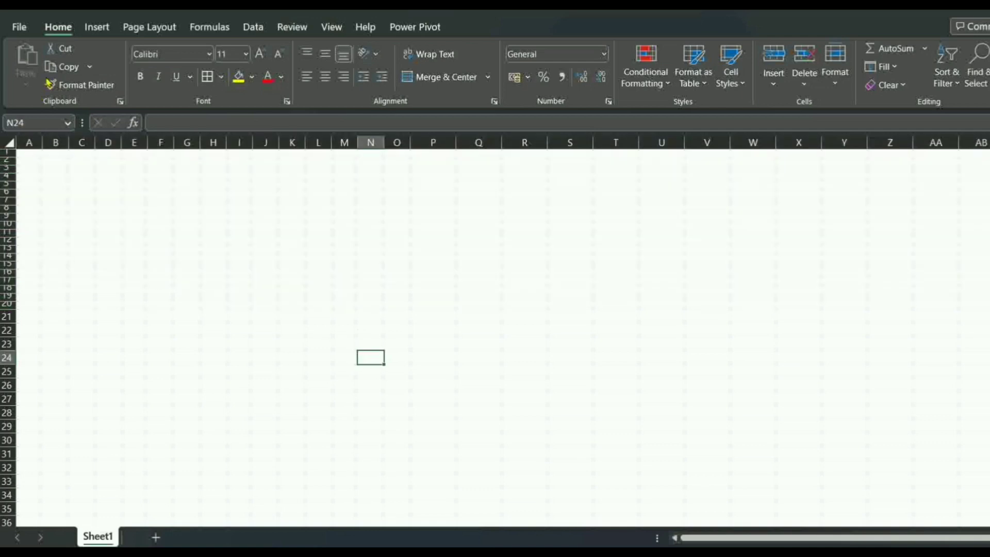
Step: Undo the row height and column width changes, and clear the column selection
key(ctrl+z)
key(ctrl+z)
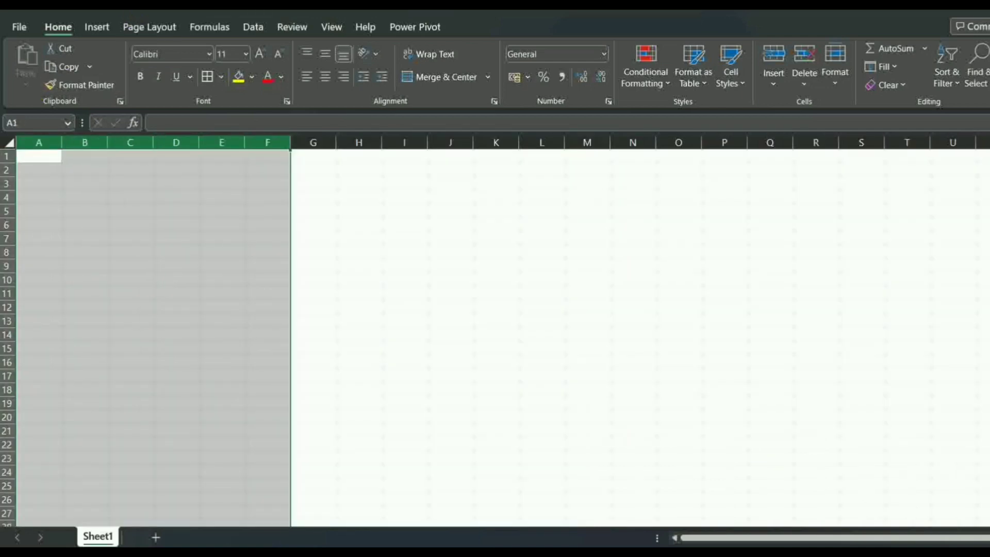
click(550, 376)
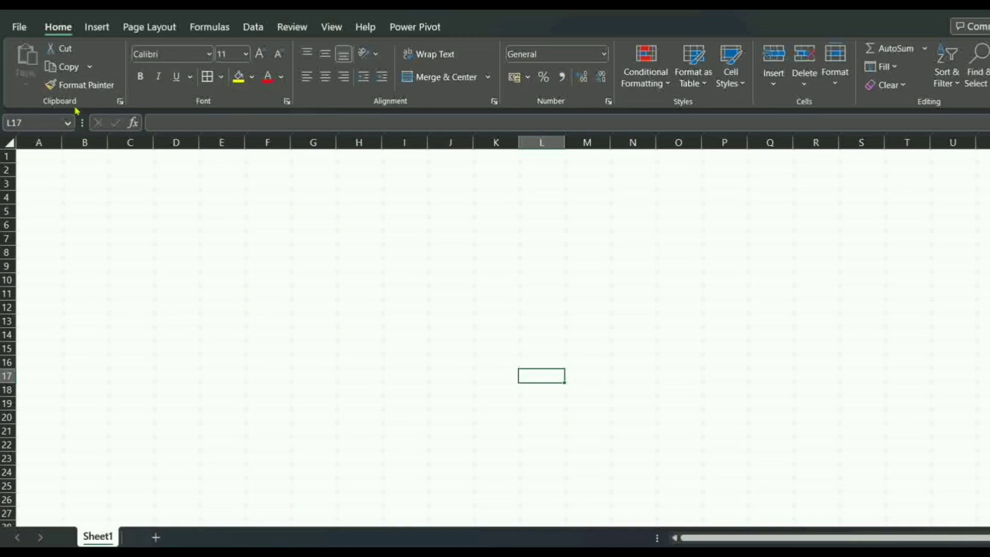
Step: Enter three first names, one below the other, in cells B5 through B7
click(82, 211)
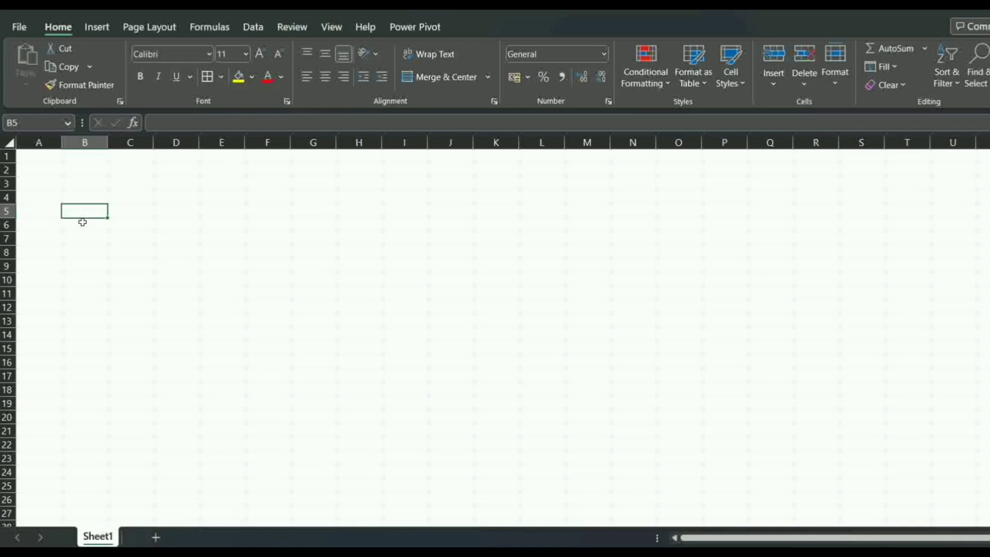
text(Ra)
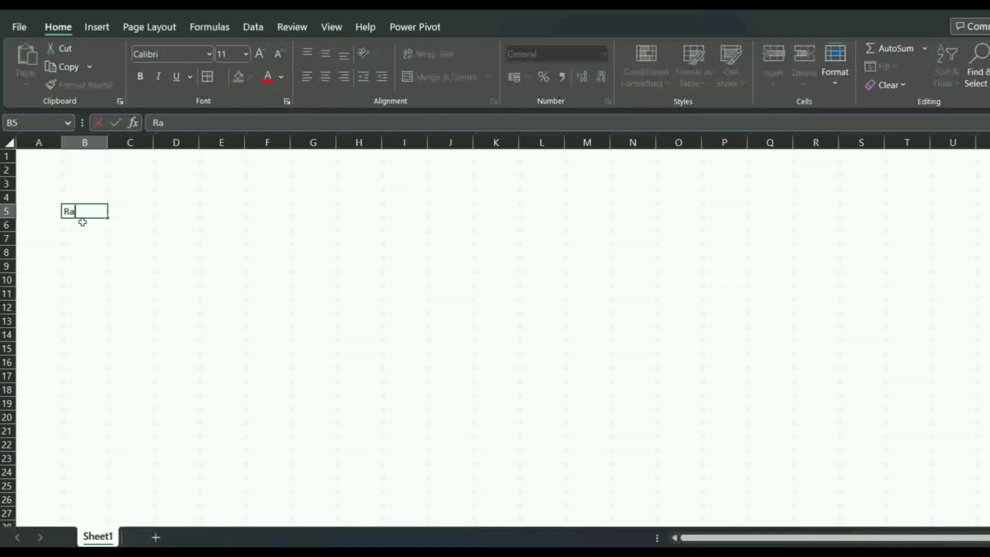
text(mesh)
key(Return)
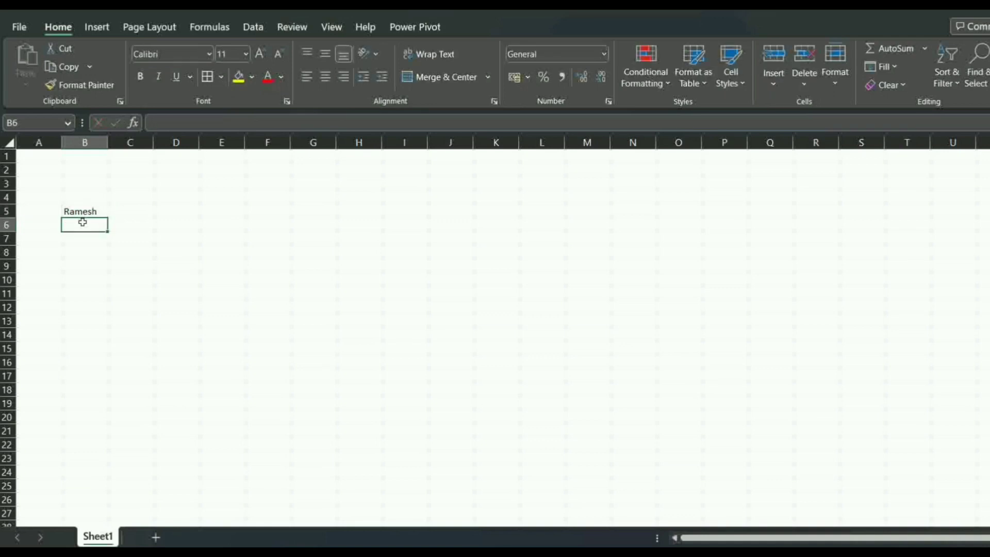
text(Ganesh)
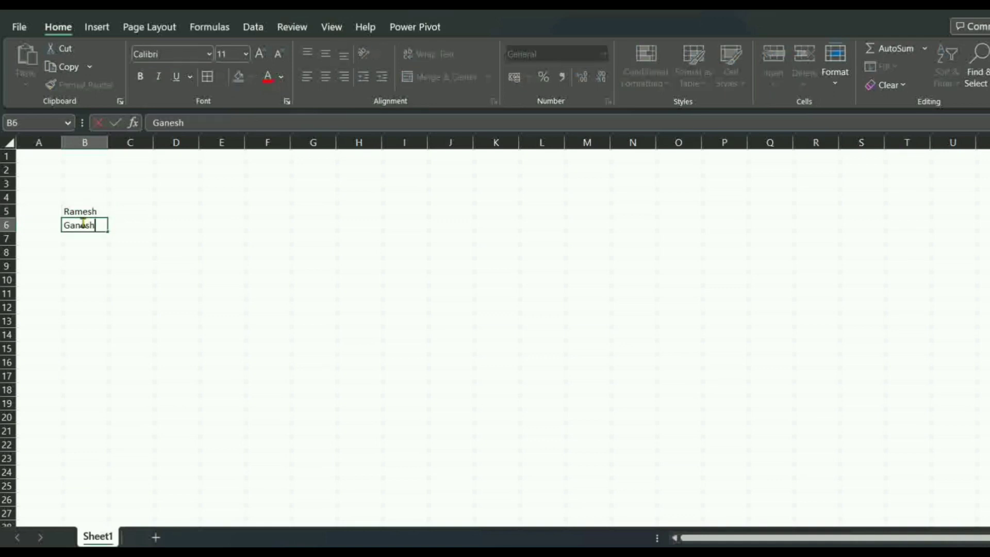
key(Return)
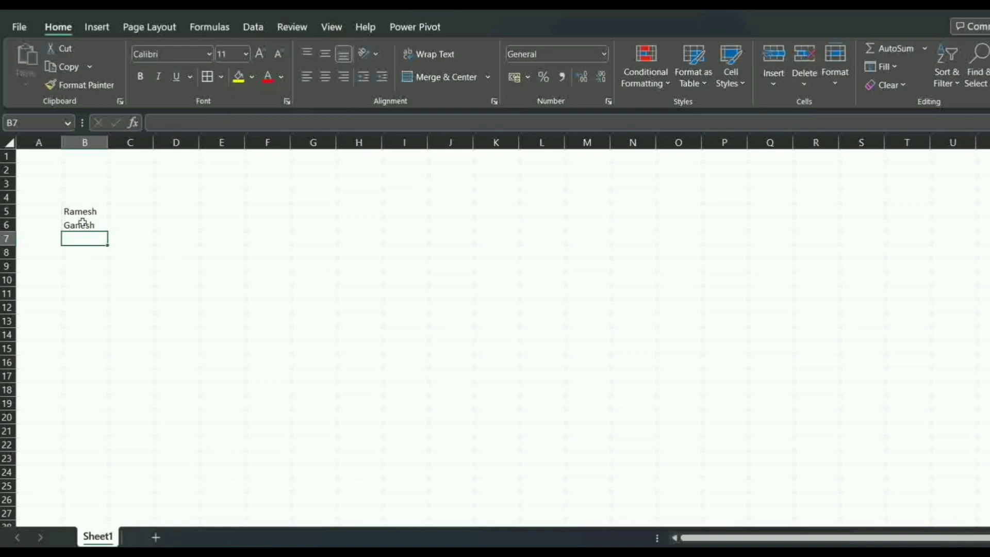
text(Gop)
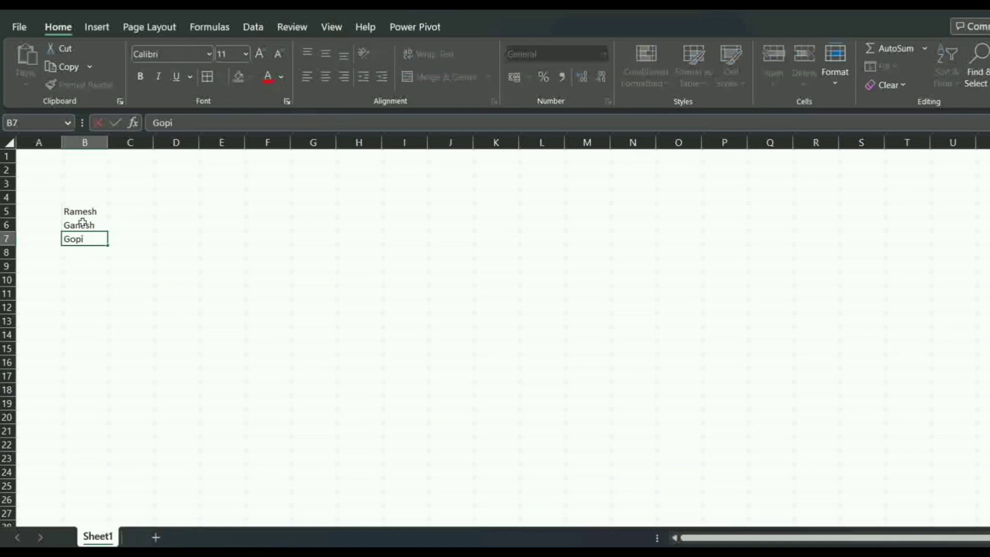
text(i)
click(315, 212)
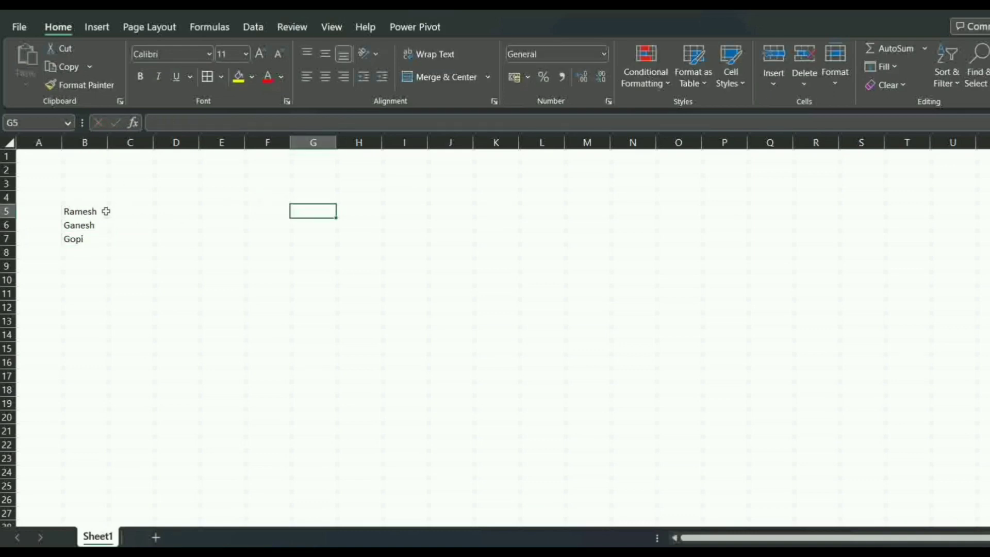
Step: Apply All Borders to the three names in cells B5 through B7
drag(100, 212, 94, 246)
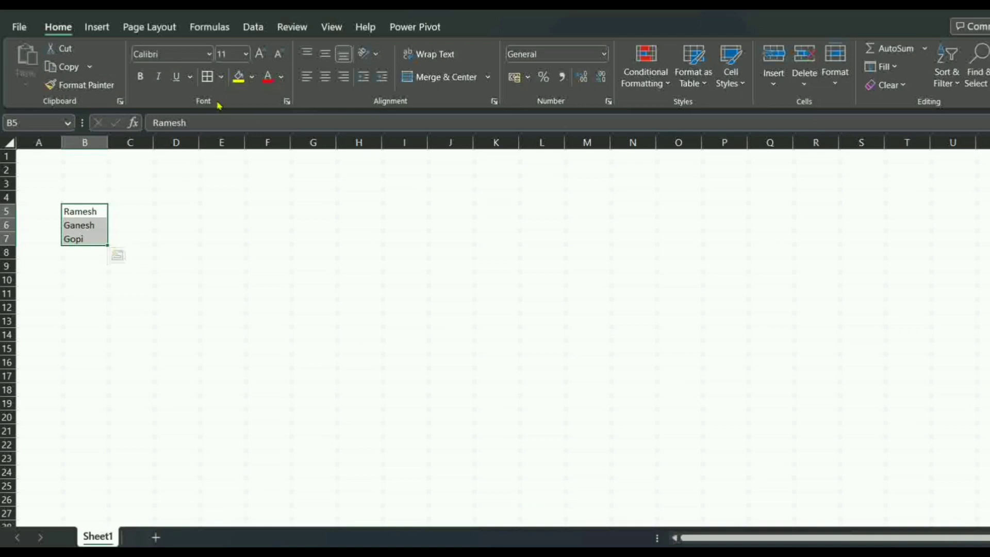
click(221, 77)
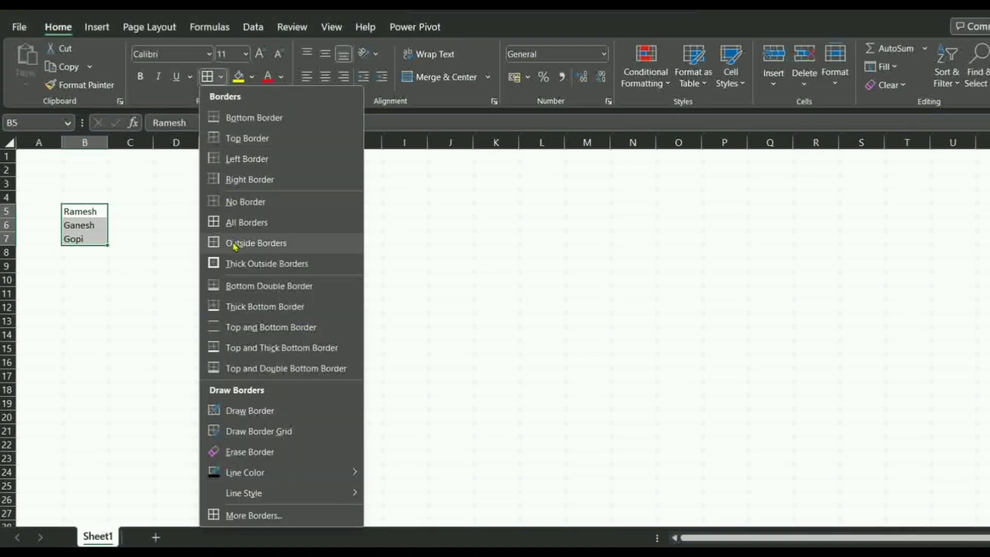
click(241, 225)
click(179, 266)
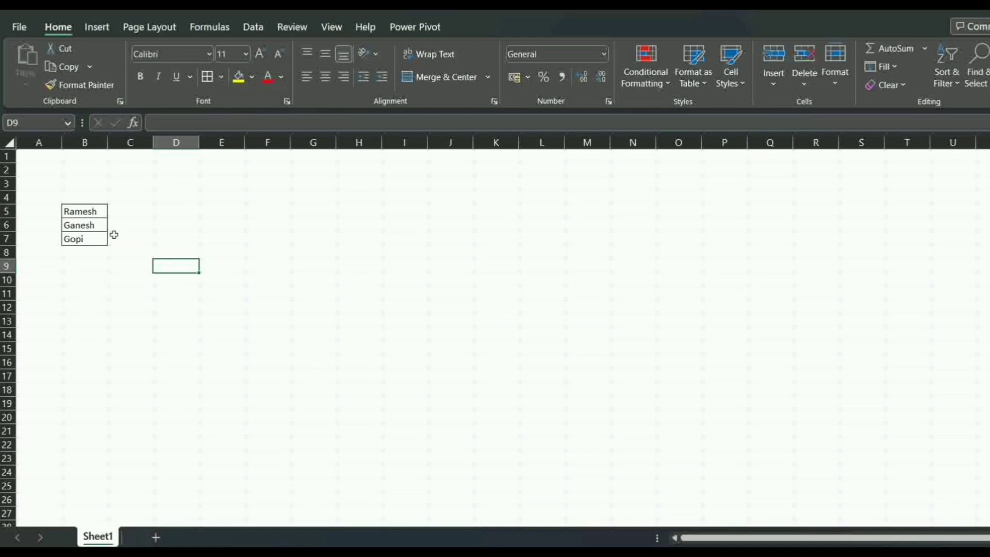
Step: Zoom the worksheet in and out to examine the bordered name list at different magnifications
click(450, 211)
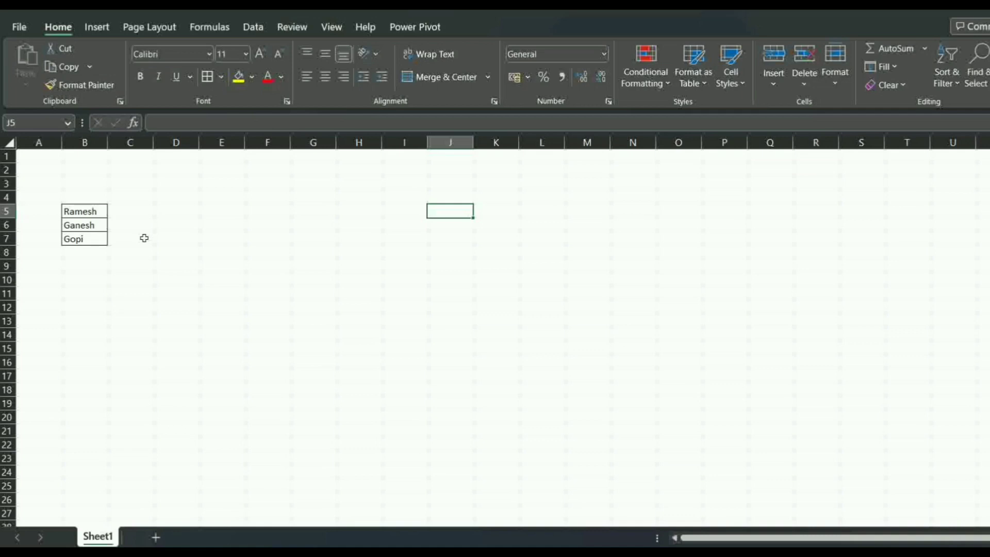
scroll(144, 238, up, 5)
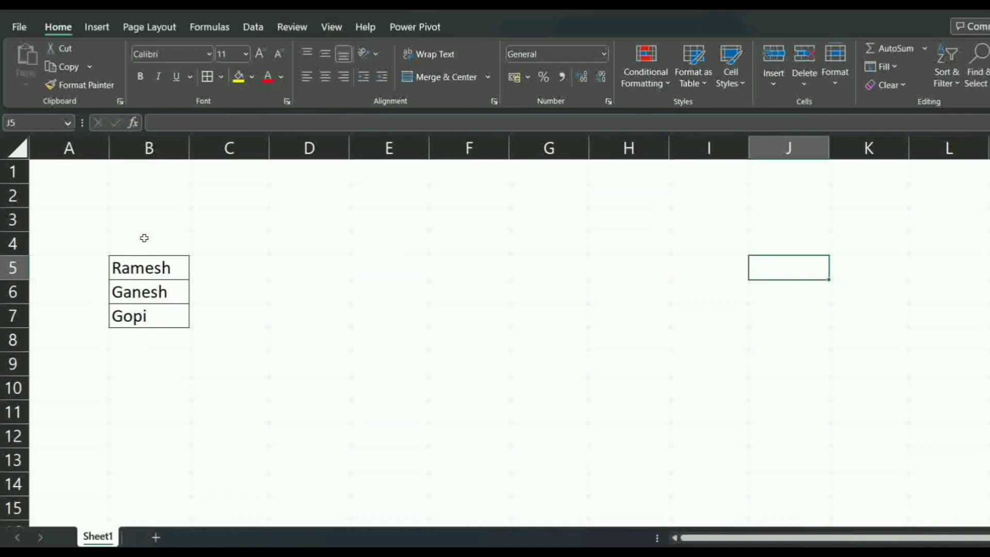
scroll(144, 237, up, 2)
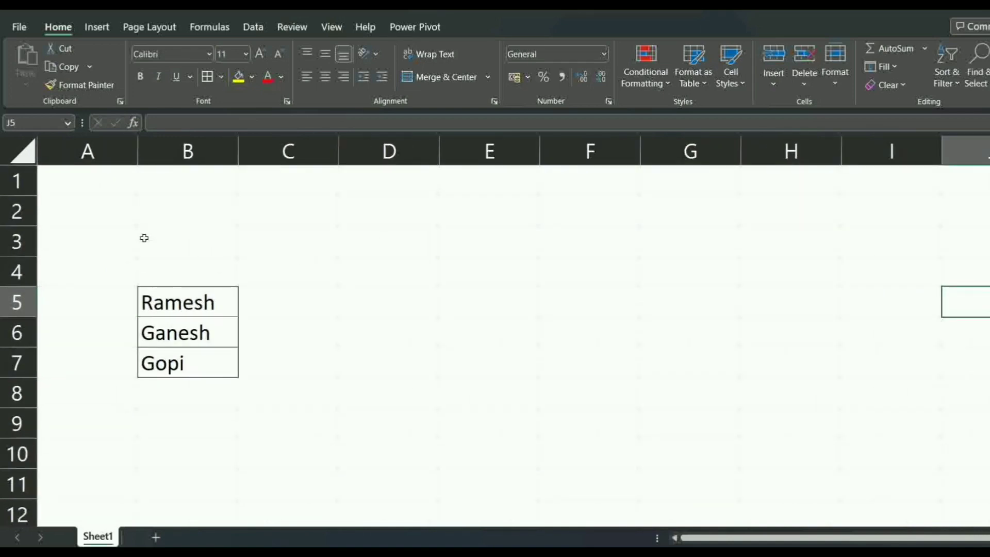
scroll(144, 238, down, 8)
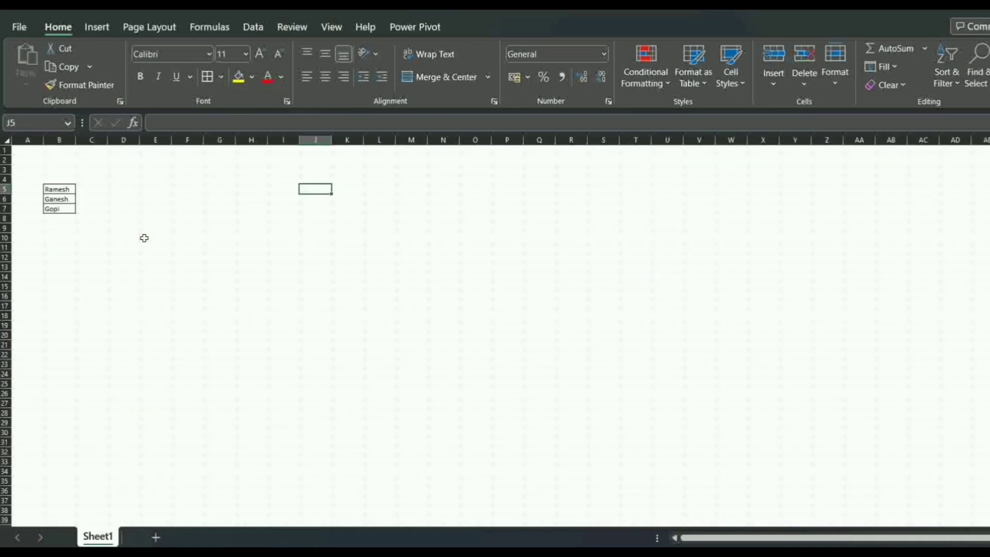
scroll(144, 238, up, 8)
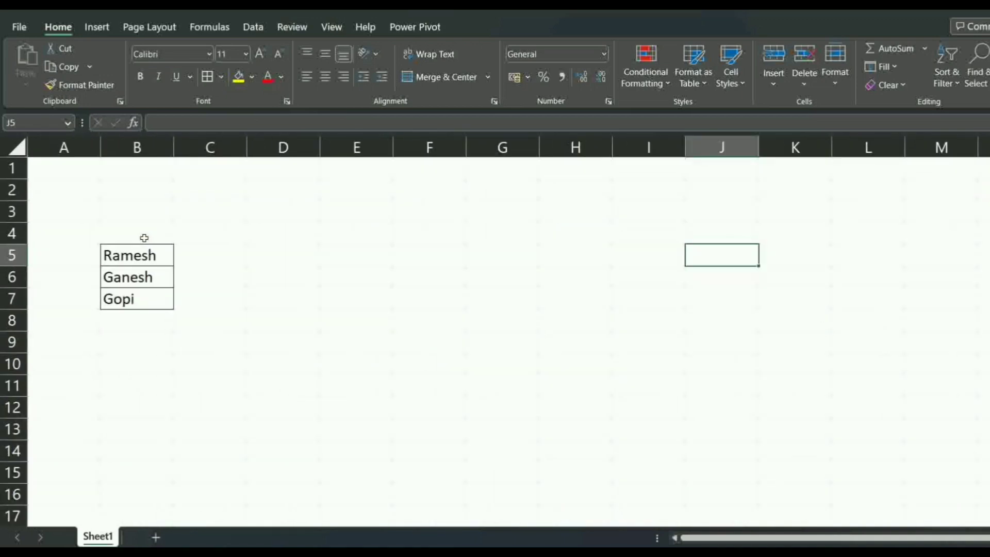
scroll(144, 238, down, 6)
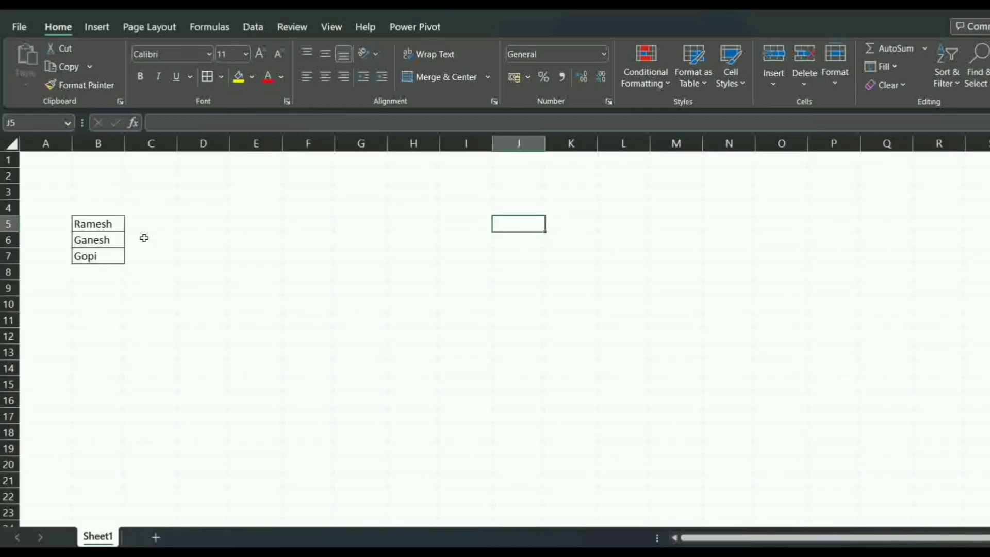
click(204, 239)
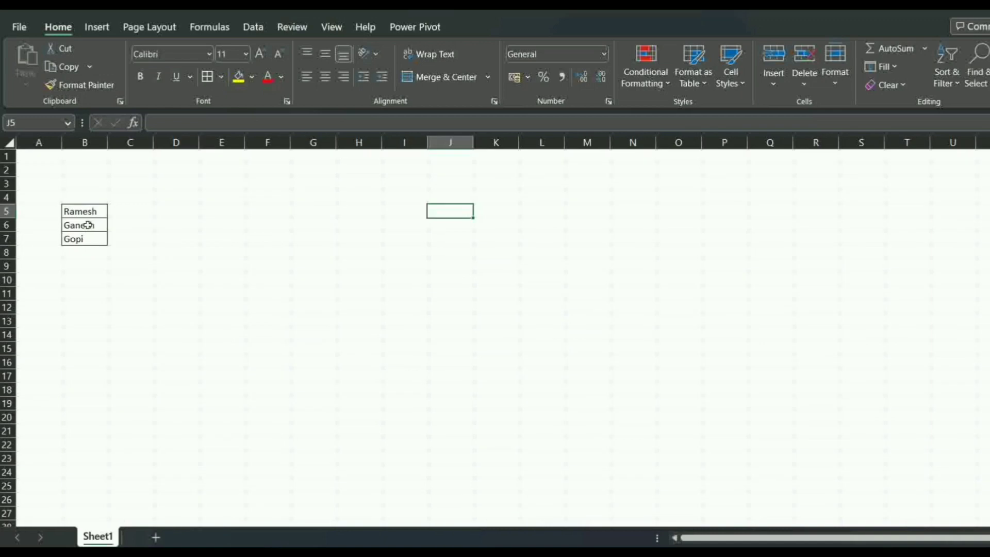
scroll(88, 225, up, 4)
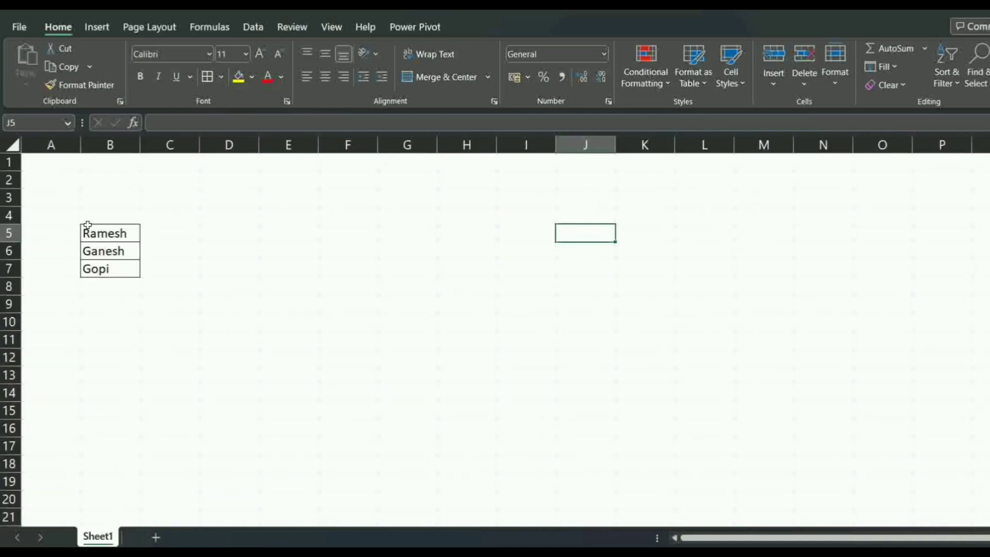
scroll(87, 225, up, 3)
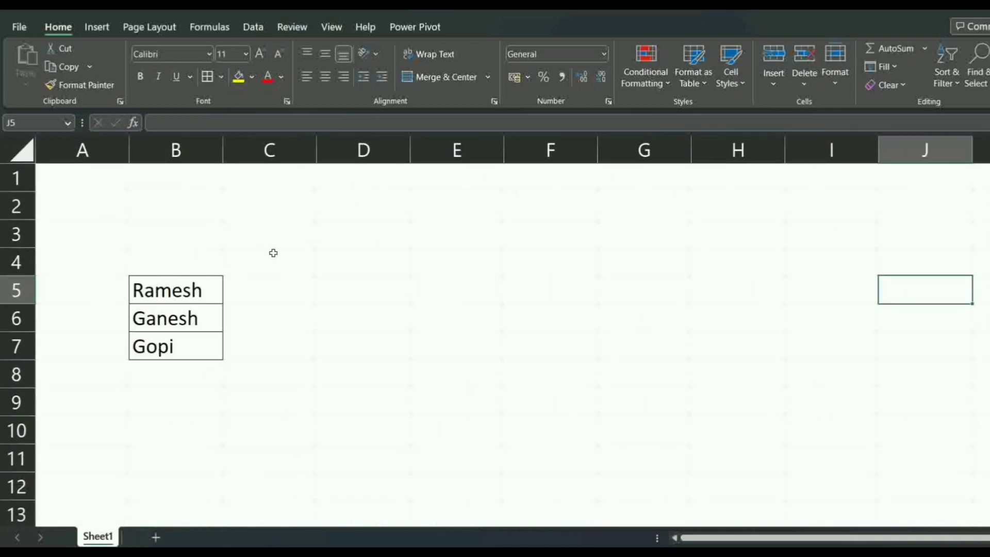
click(271, 261)
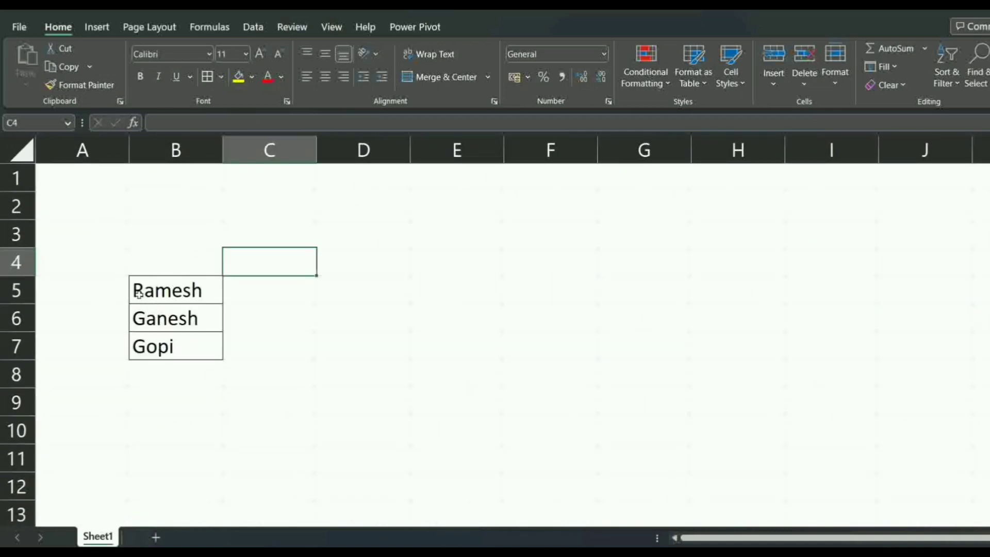
Step: Delete the names from cells B5 through B7
drag(139, 297, 170, 344)
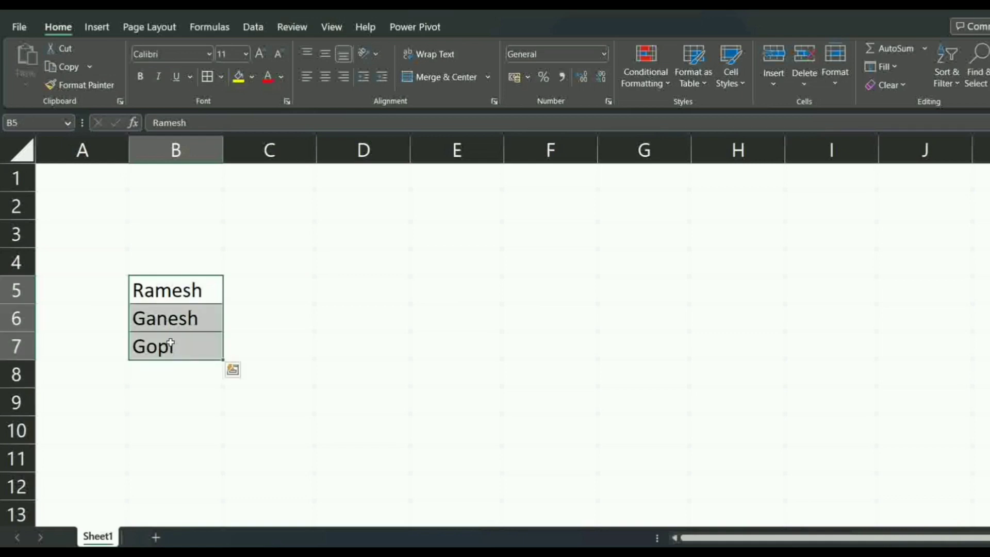
key(Delete)
click(428, 323)
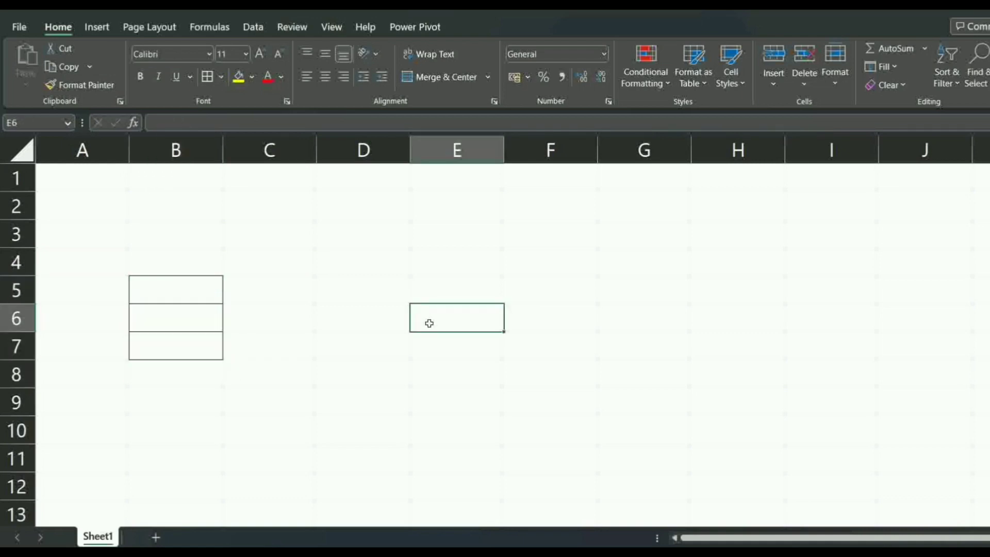
Step: Remove the borders from the empty cells B5 through B7 with the No Border option
click(174, 282)
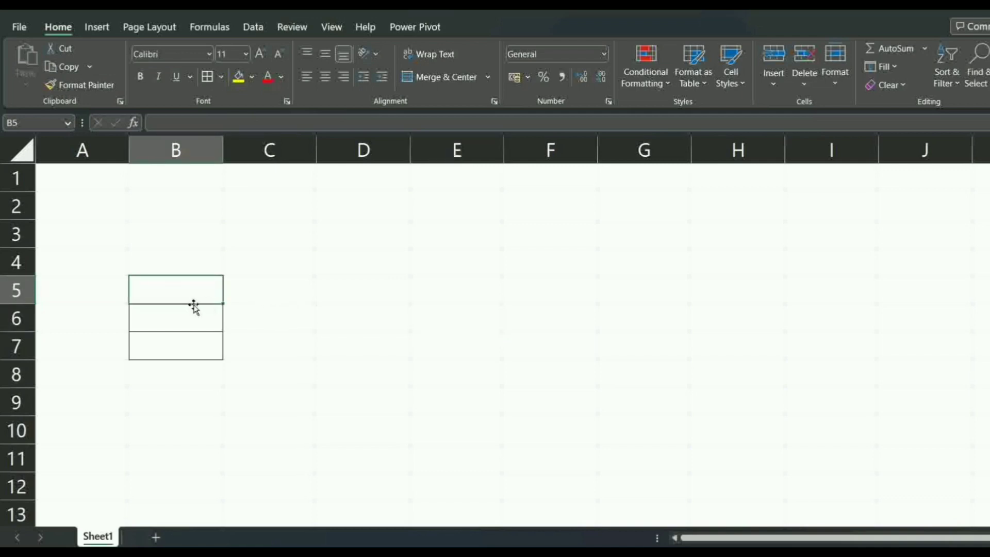
scroll(192, 305, down, 2)
click(175, 260)
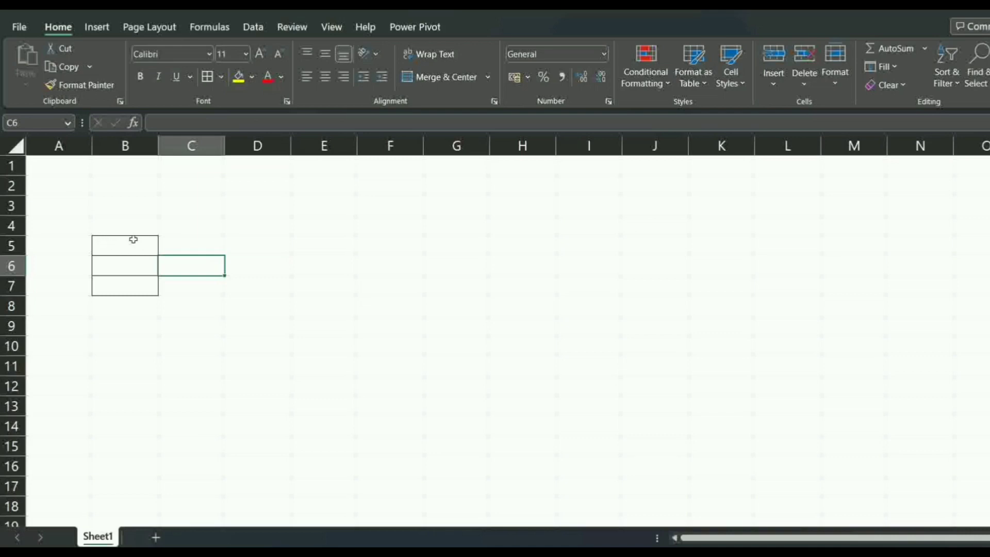
drag(133, 239, 142, 286)
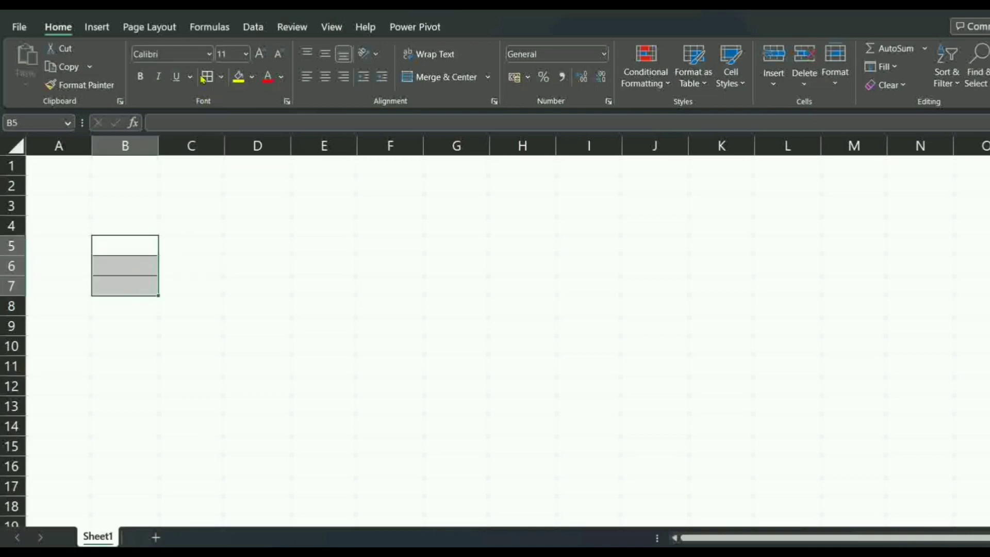
click(219, 77)
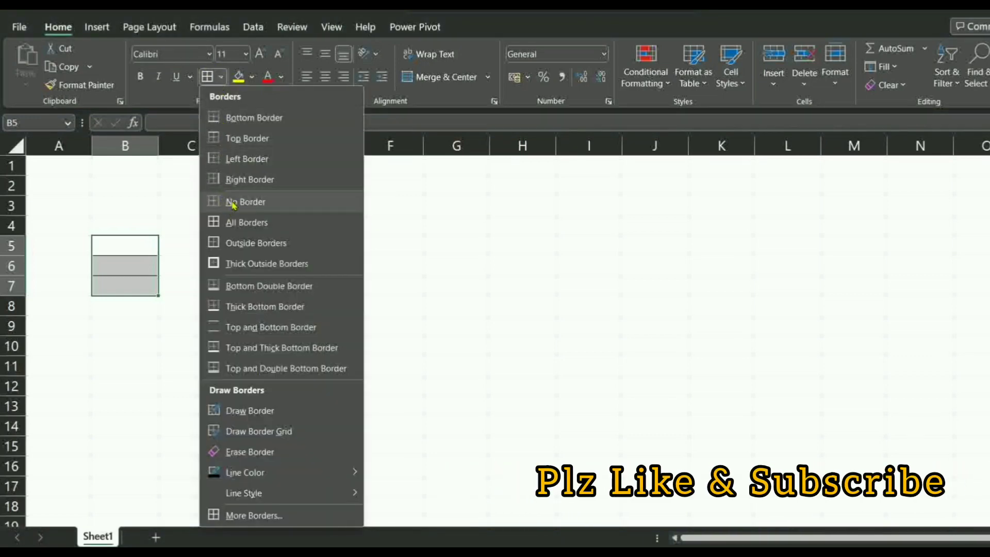
click(231, 201)
click(246, 240)
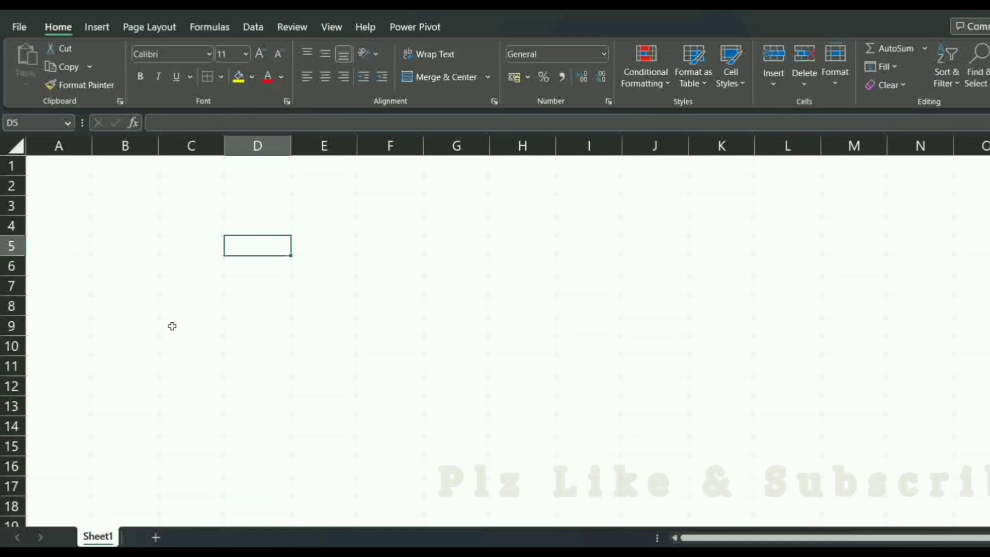
Step: Select the cells across rows 1 and 2 from column A to about column J to mark out the table's width
scroll(173, 326, down, 1)
click(159, 293)
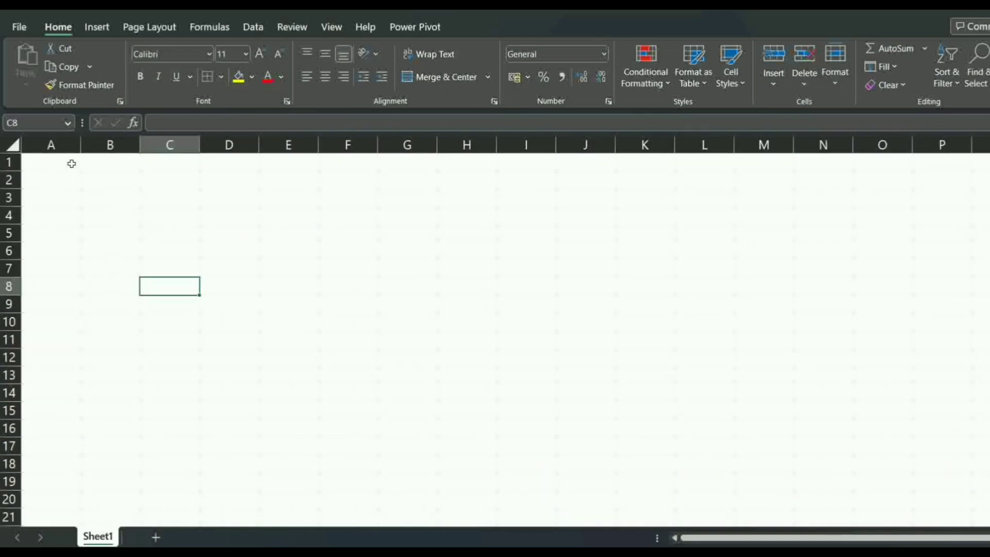
drag(57, 164, 577, 187)
click(397, 300)
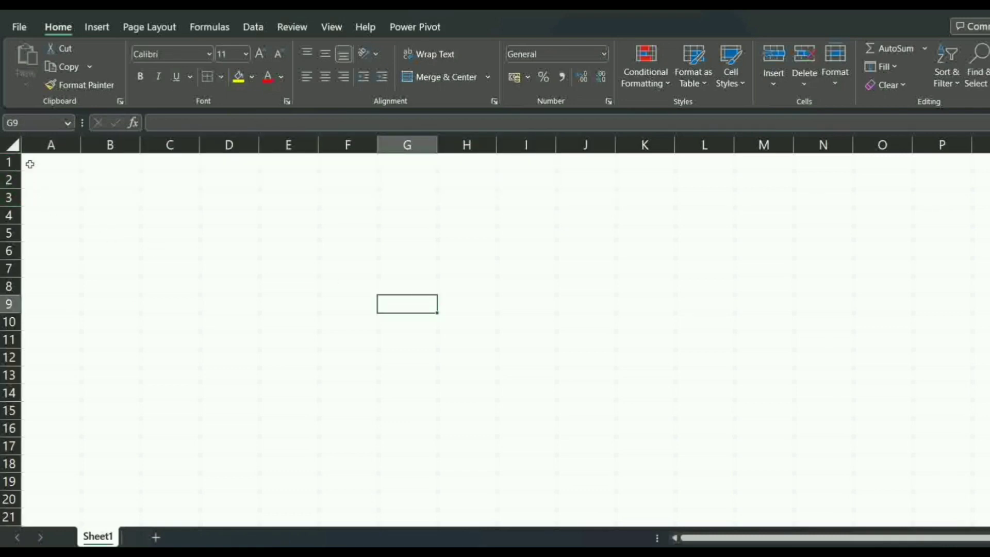
drag(62, 163, 617, 154)
click(526, 197)
drag(45, 181, 590, 184)
Step: Enter the column heading "Sl/No:" in cell A2 and move on to cell B2
click(54, 177)
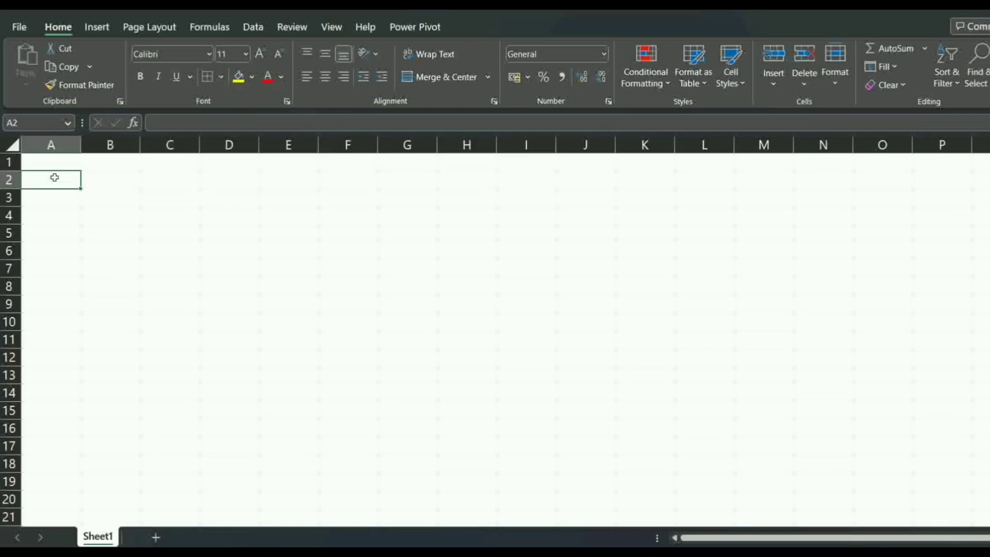
click(115, 181)
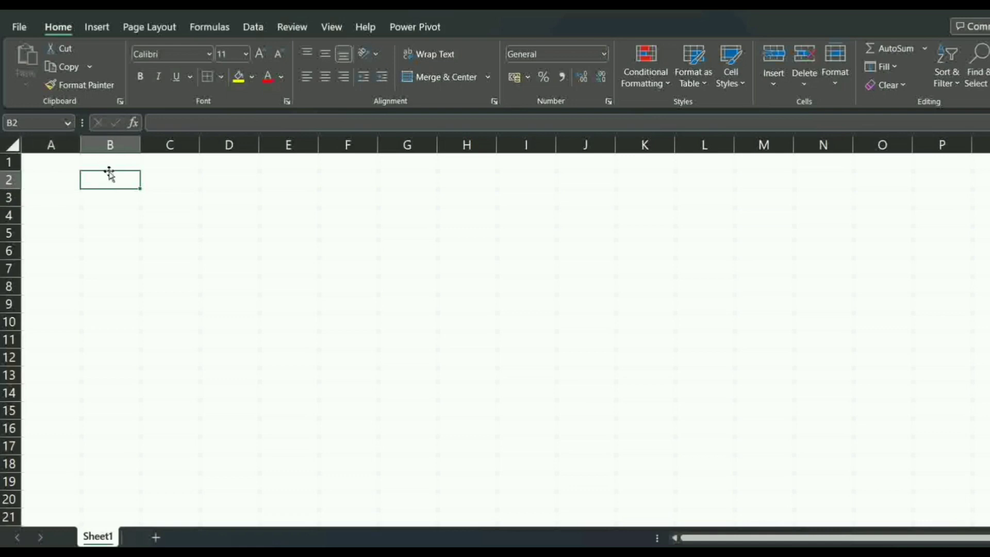
click(50, 181)
double_click(54, 182)
text(S)
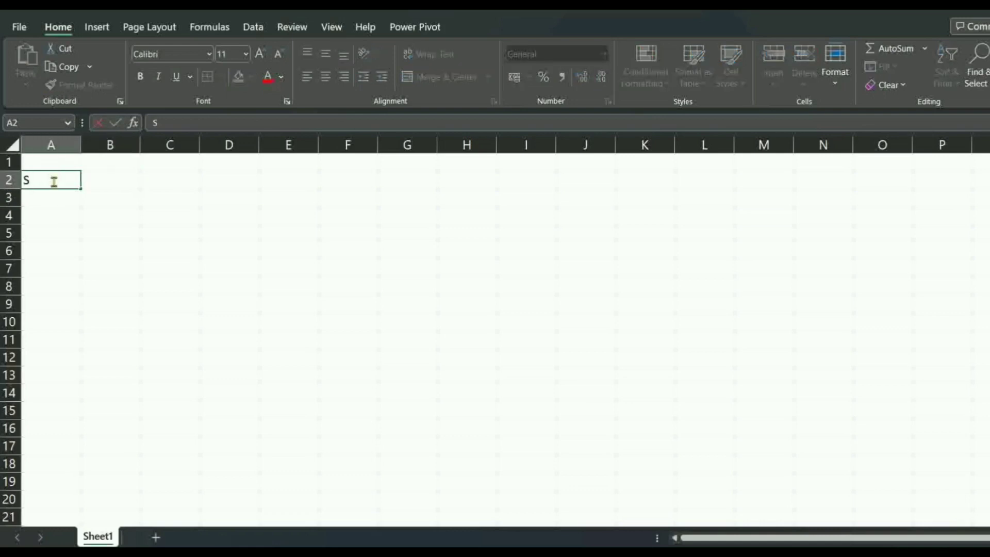
text(l/No:)
key(Tab)
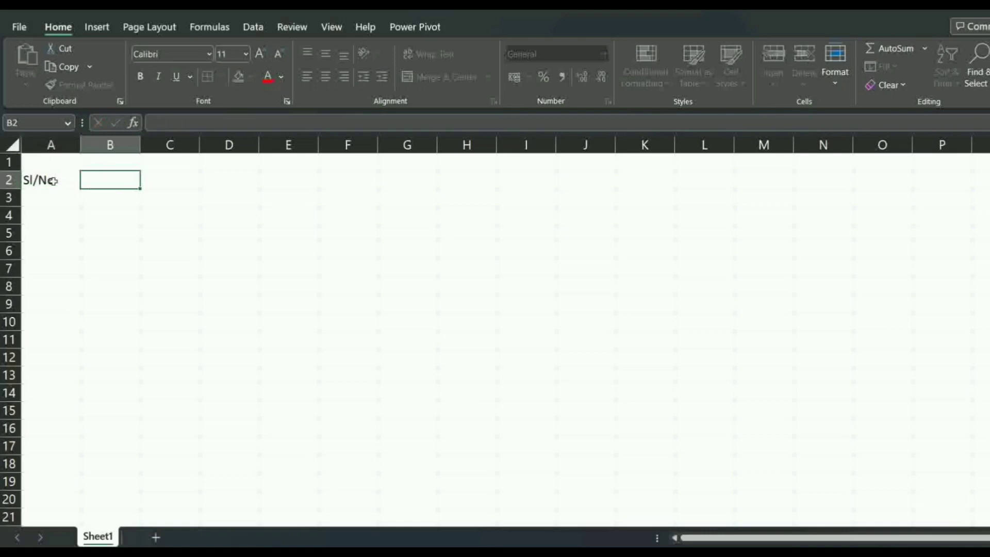
Step: Enter the heading "Employee name" in cell B2, and resize columns B and A to fit their headings
text(Employee)
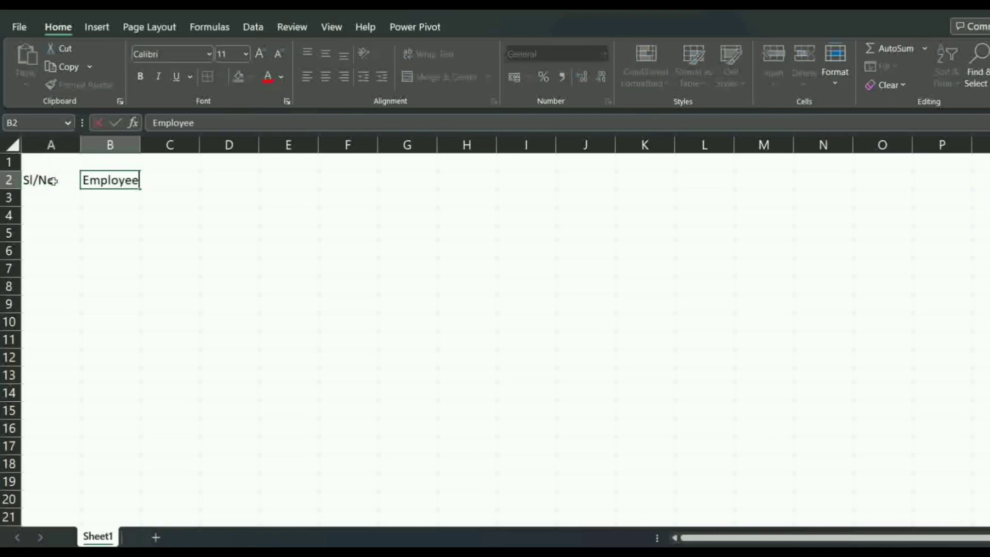
text( name)
key(Tab)
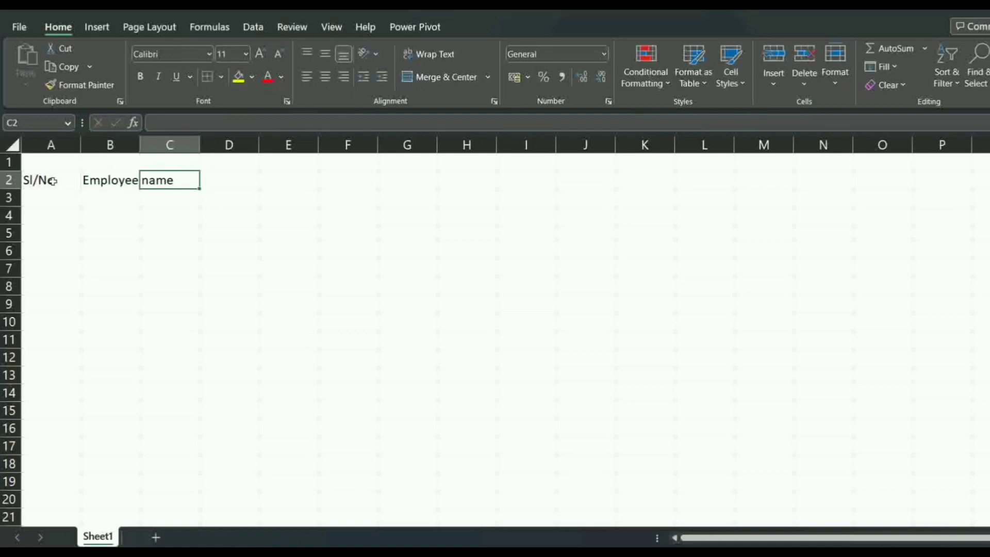
click(269, 228)
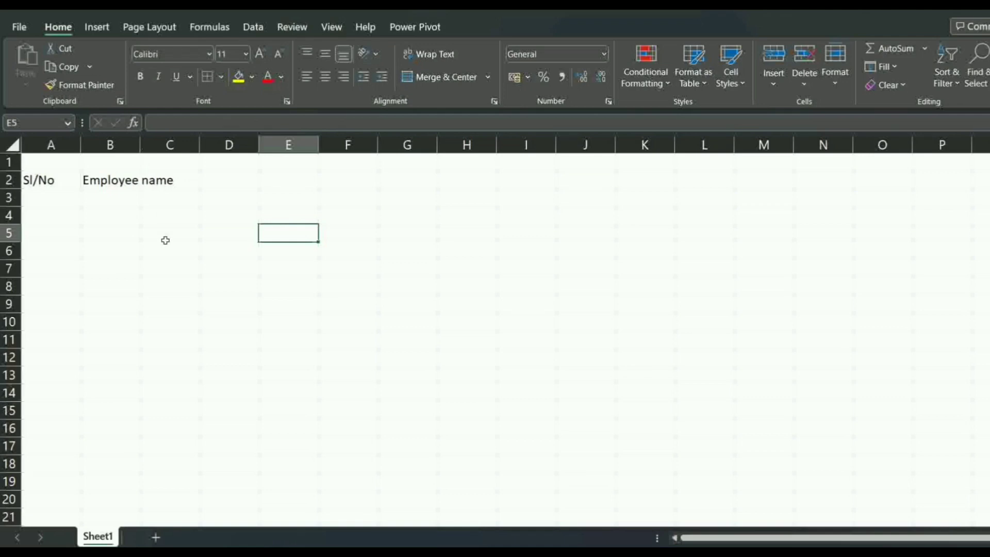
drag(140, 144, 177, 145)
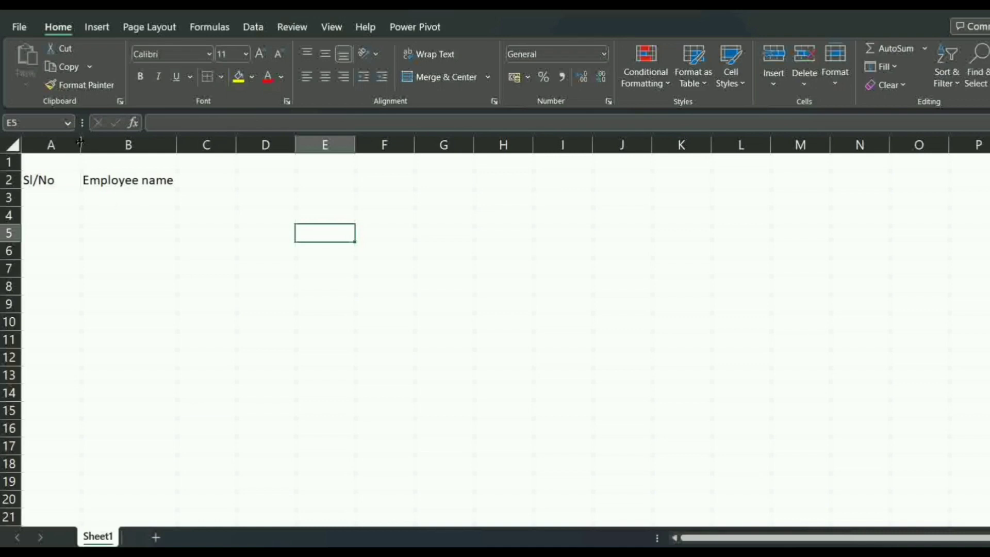
drag(80, 145, 64, 145)
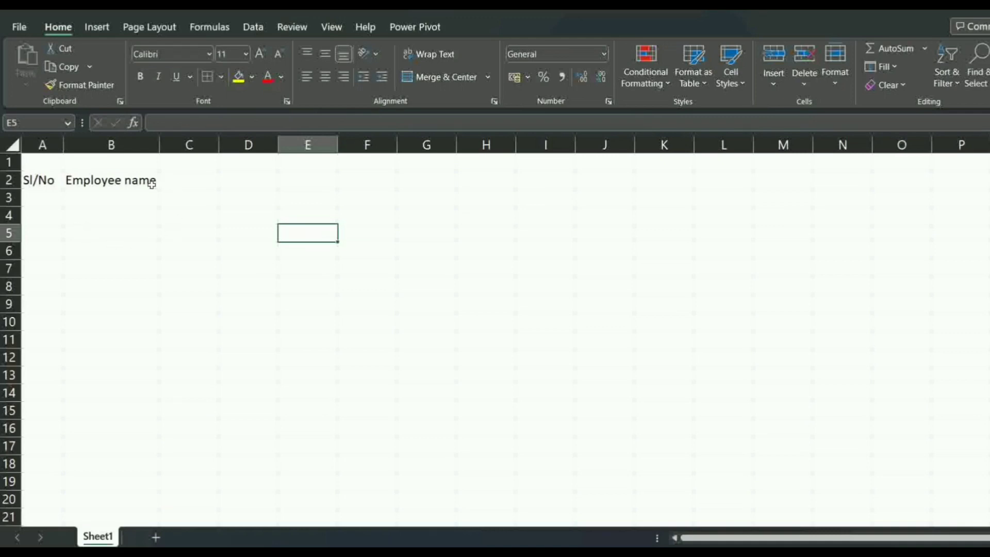
Step: Enter the column heading "Salary" in cell C2
click(189, 193)
click(193, 184)
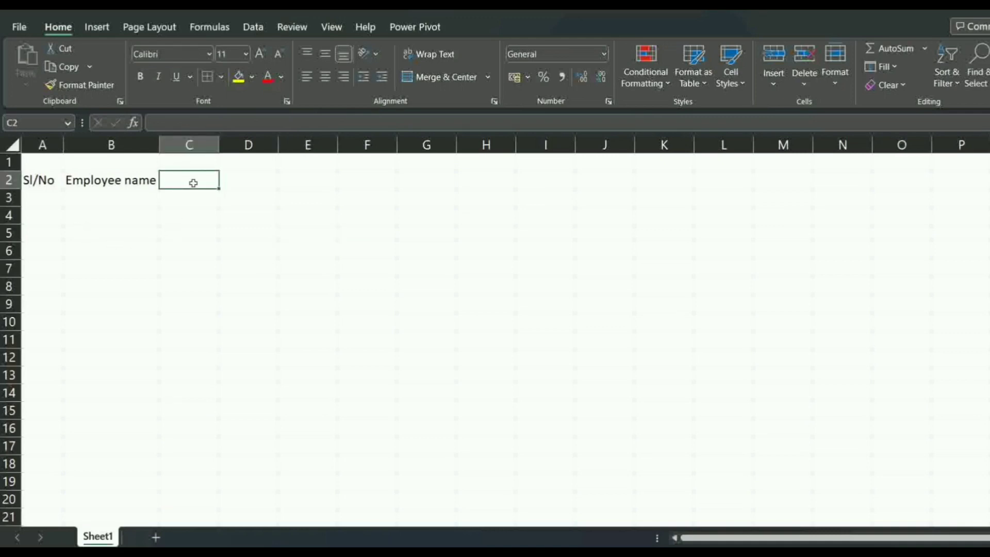
text(Salary)
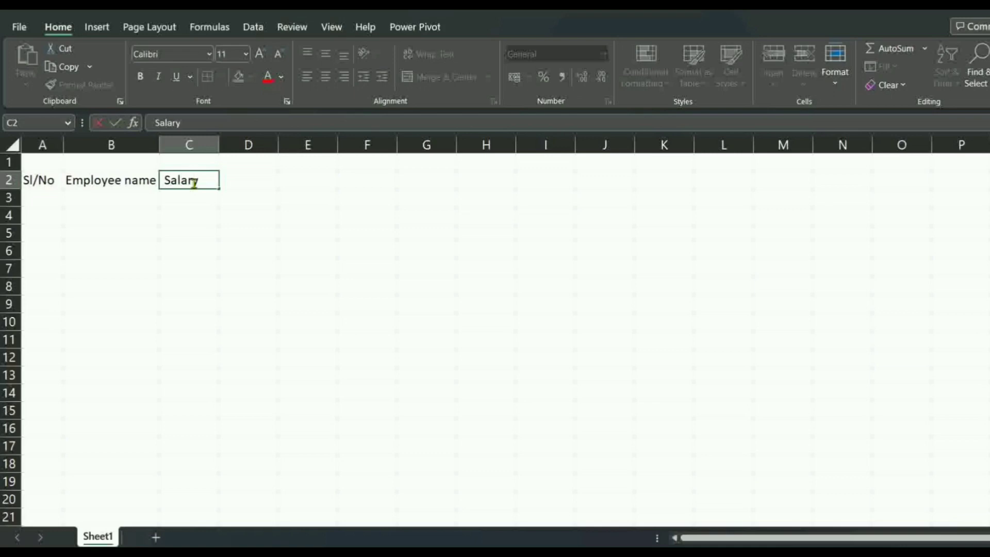
click(274, 231)
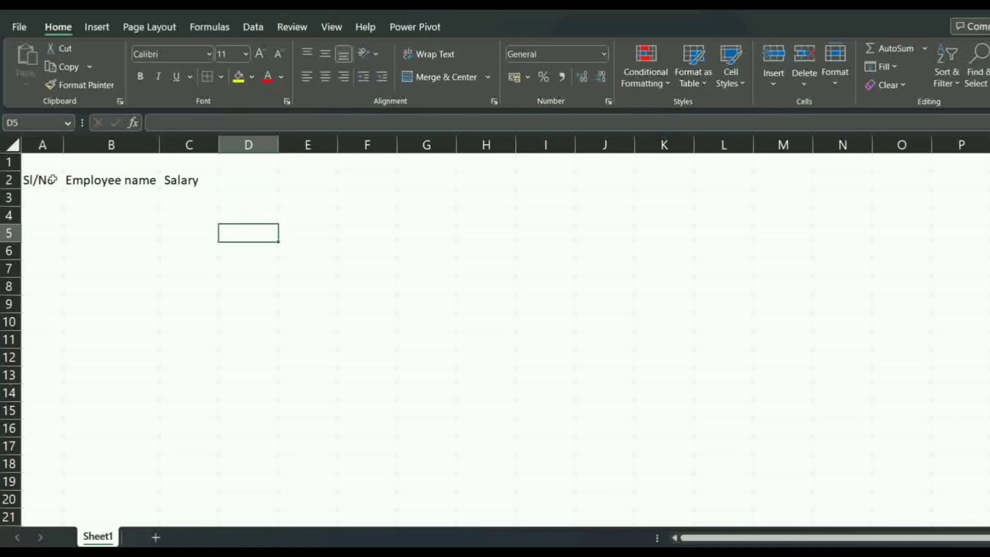
Step: Apply All Borders to the table range A2 through C20
drag(48, 179, 181, 495)
click(222, 77)
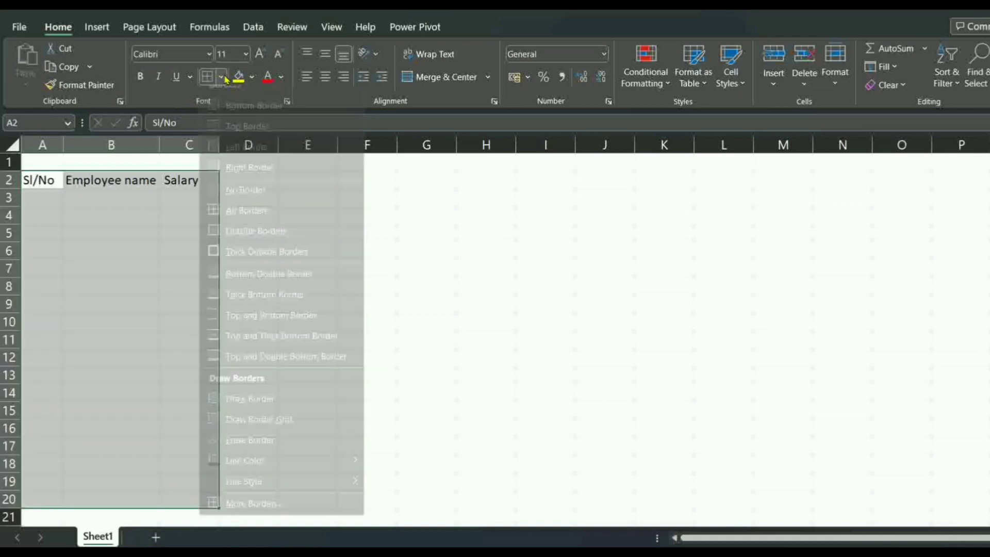
click(248, 219)
click(249, 305)
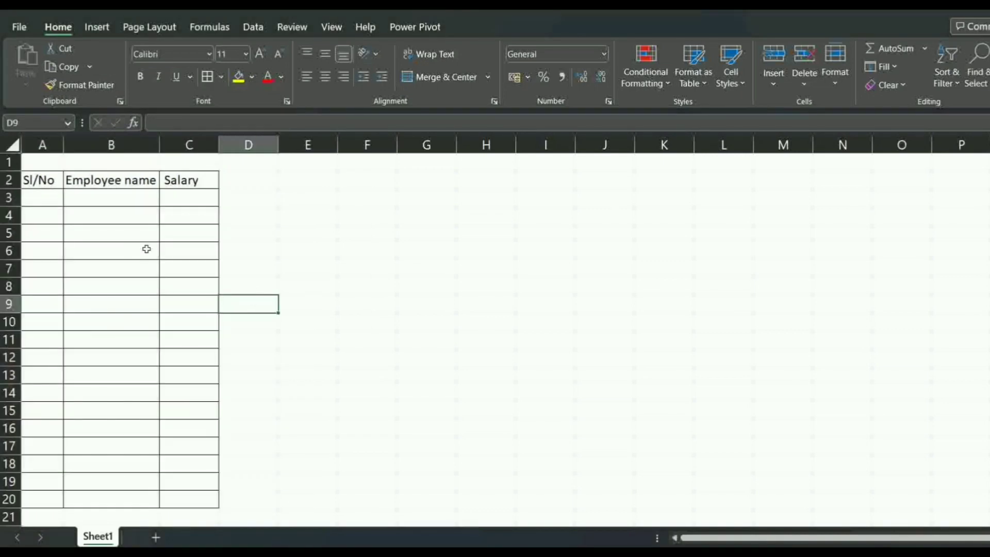
Step: Enter the serial numbers 1, 2 and 3 in cells A3, A4 and A5
click(42, 197)
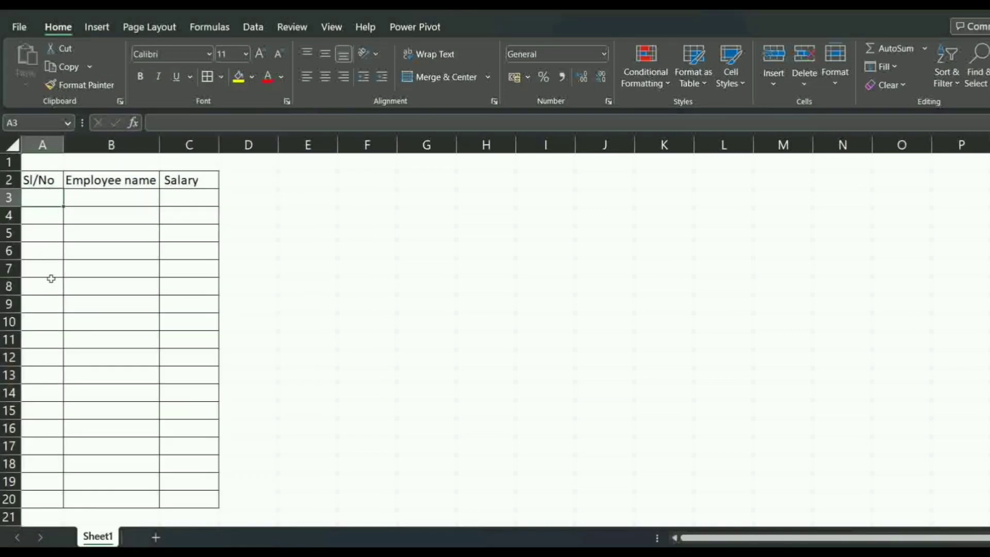
text(1)
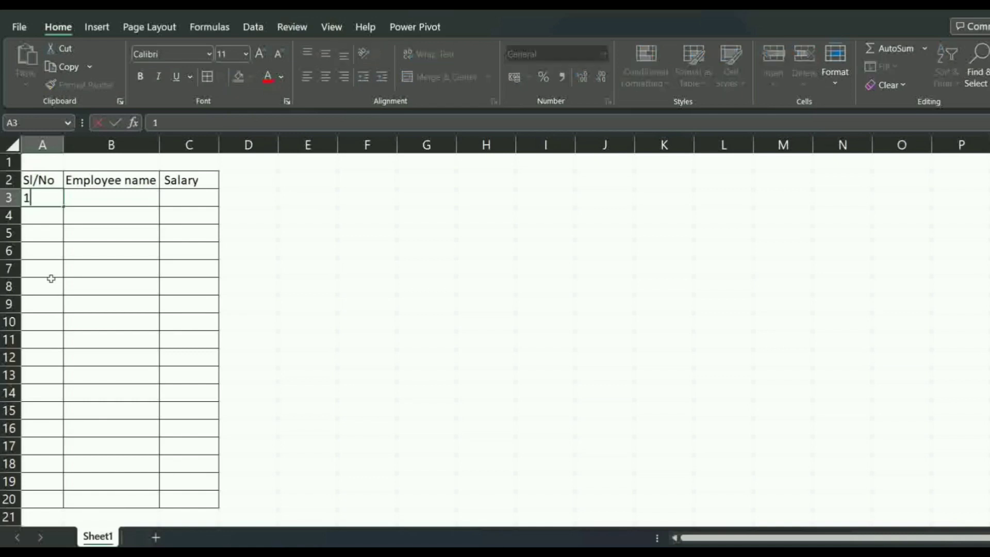
click(47, 217)
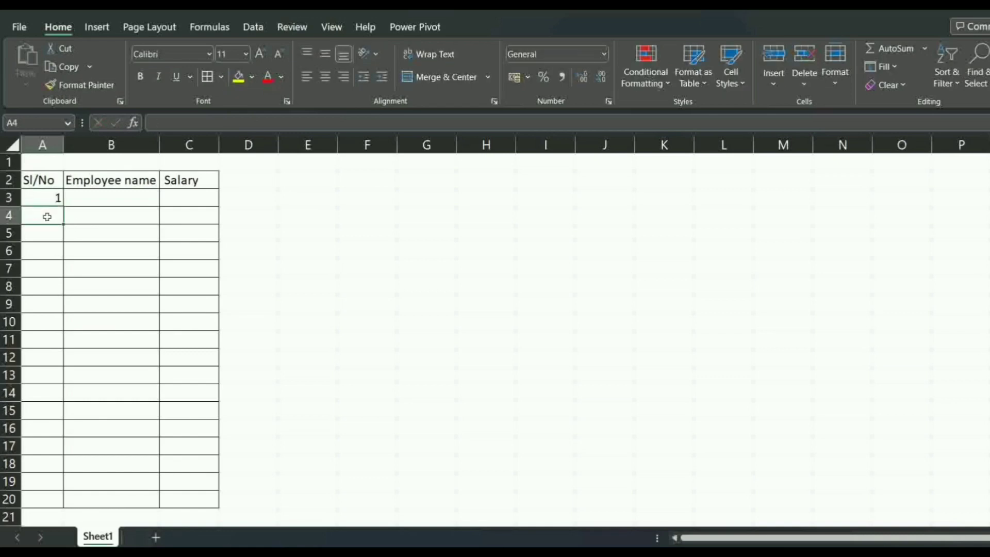
text(2)
click(44, 233)
text(2)
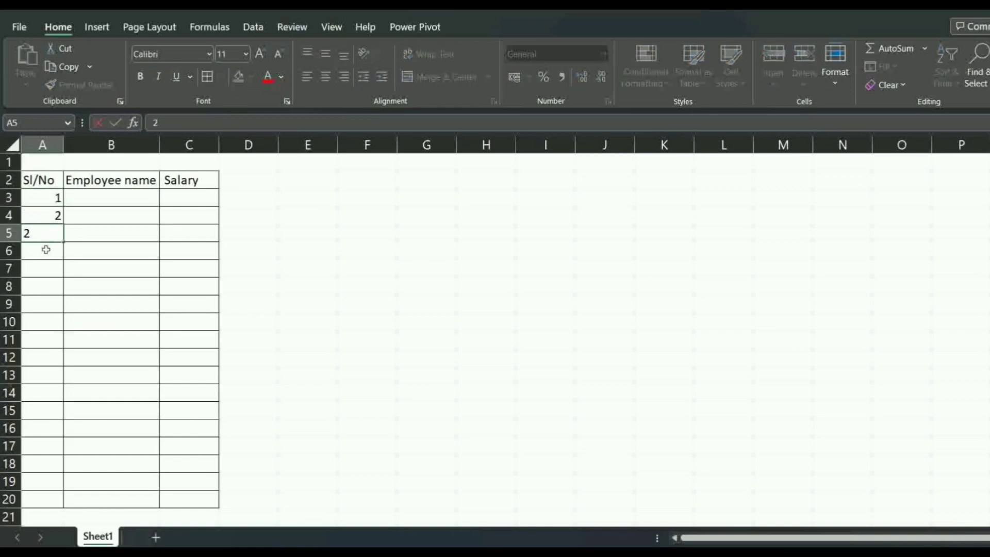
click(46, 248)
click(46, 235)
text(3)
click(51, 266)
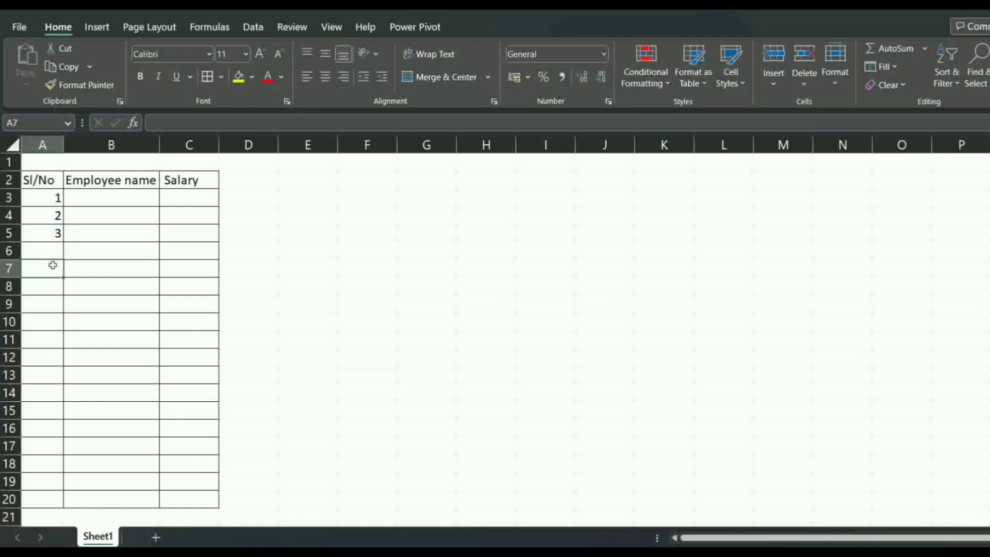
Step: Extend the number series from A3 through A5 down to A20 with the fill handle and center the serial numbers
click(52, 198)
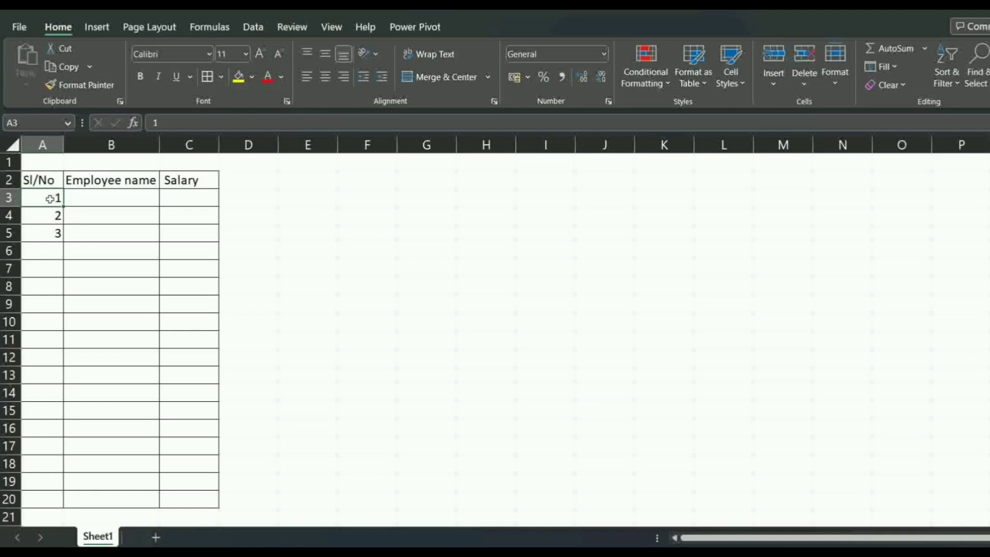
drag(50, 198, 52, 235)
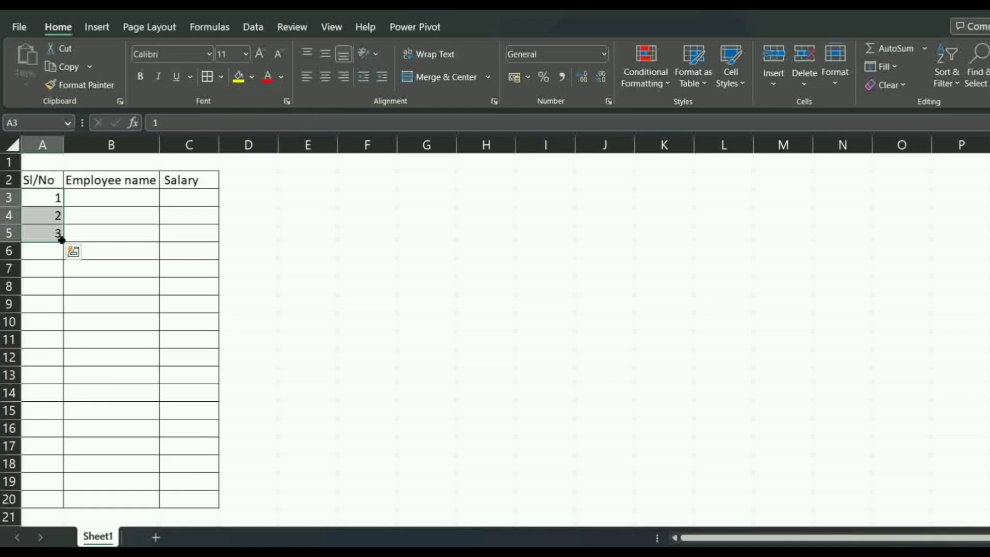
drag(61, 240, 47, 510)
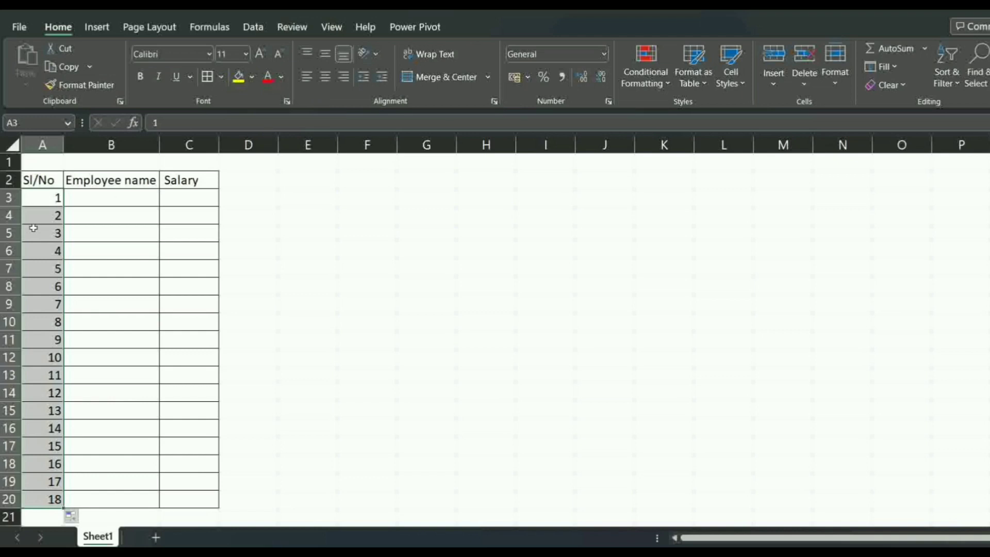
click(325, 77)
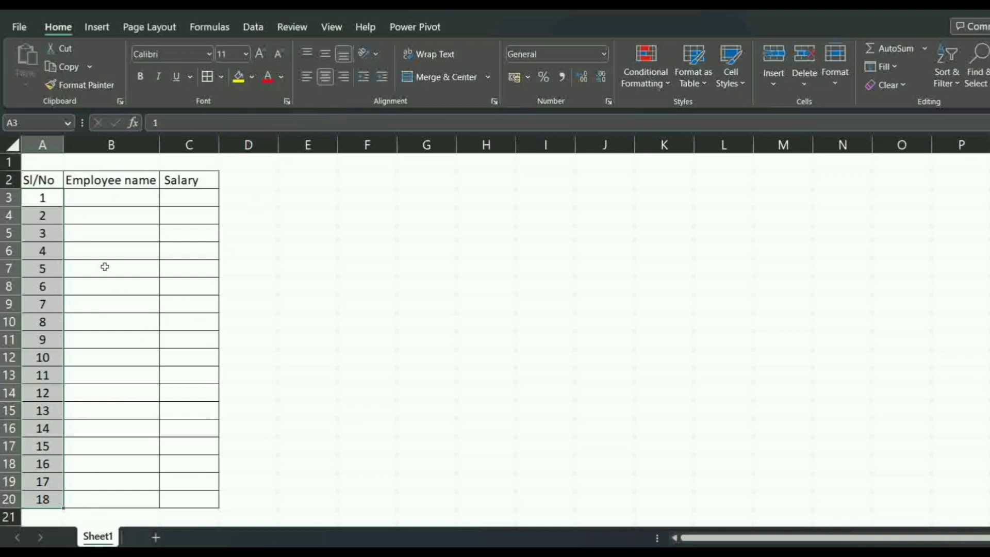
Step: Left-align the serial numbers in cells A3 through A20
click(43, 201)
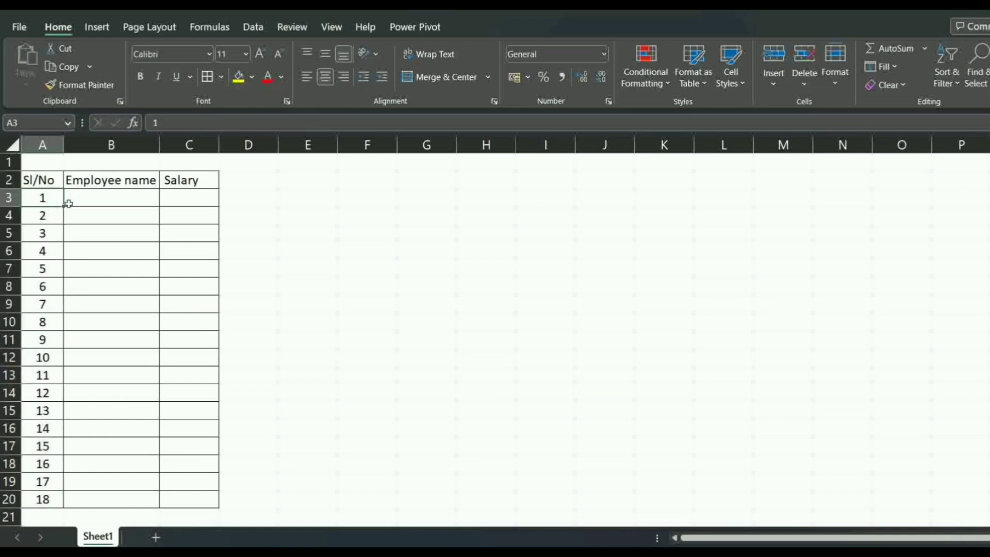
drag(44, 195, 45, 412)
click(45, 412)
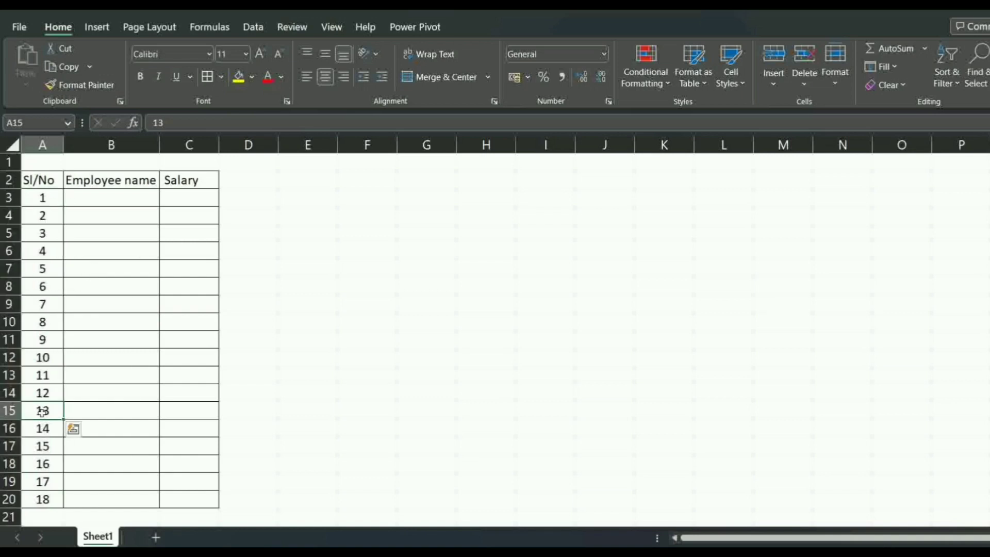
click(47, 201)
drag(47, 201, 36, 499)
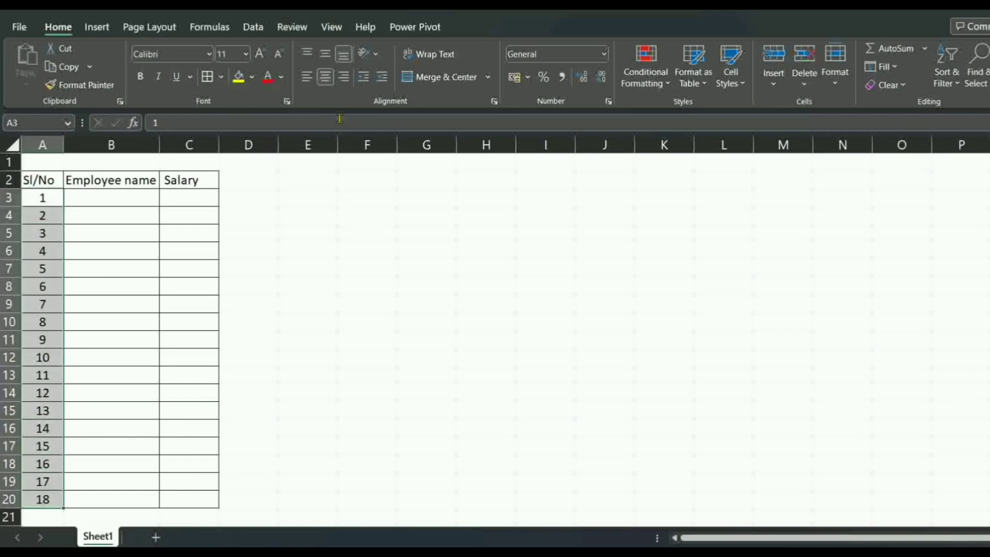
click(306, 78)
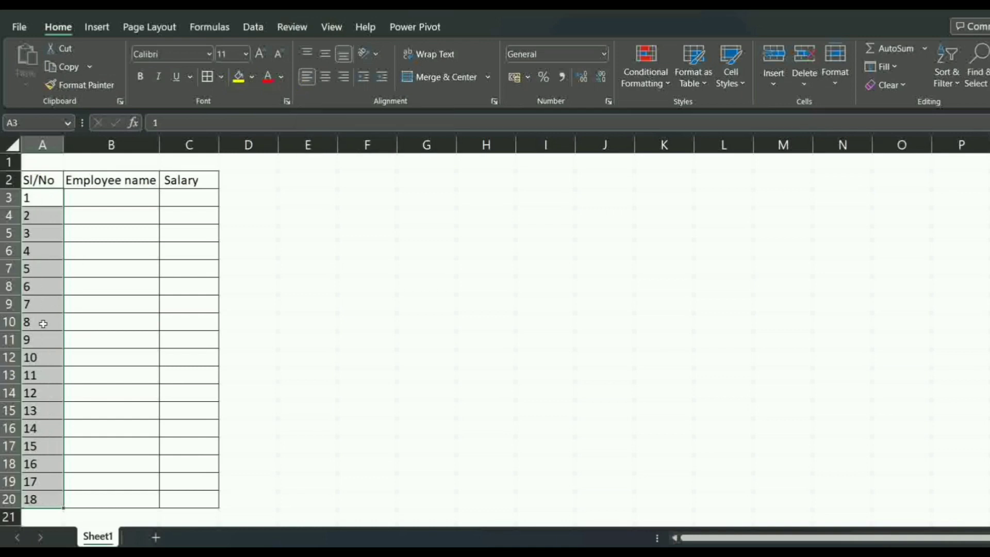
Step: Try right alignment on the serial numbers in A3 through A20 and set them back to centered
scroll(43, 324, up, 3)
scroll(43, 323, down, 2)
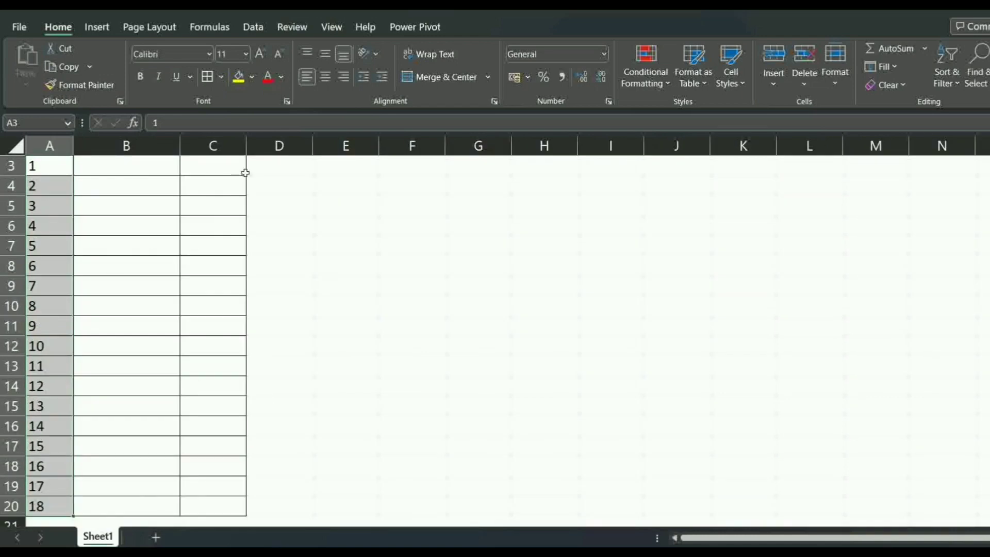
scroll(169, 265, down, 5)
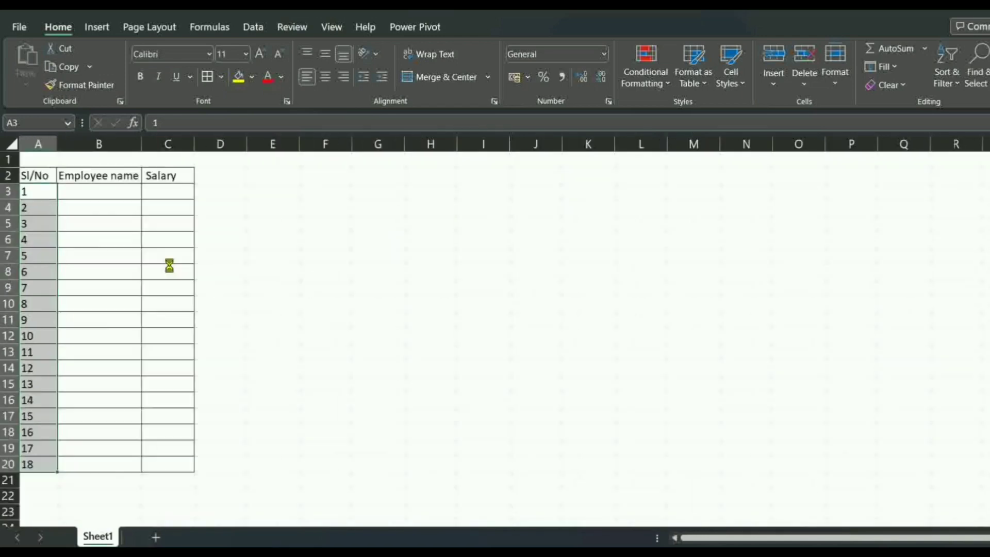
scroll(170, 264, up, 2)
scroll(169, 265, up, 1)
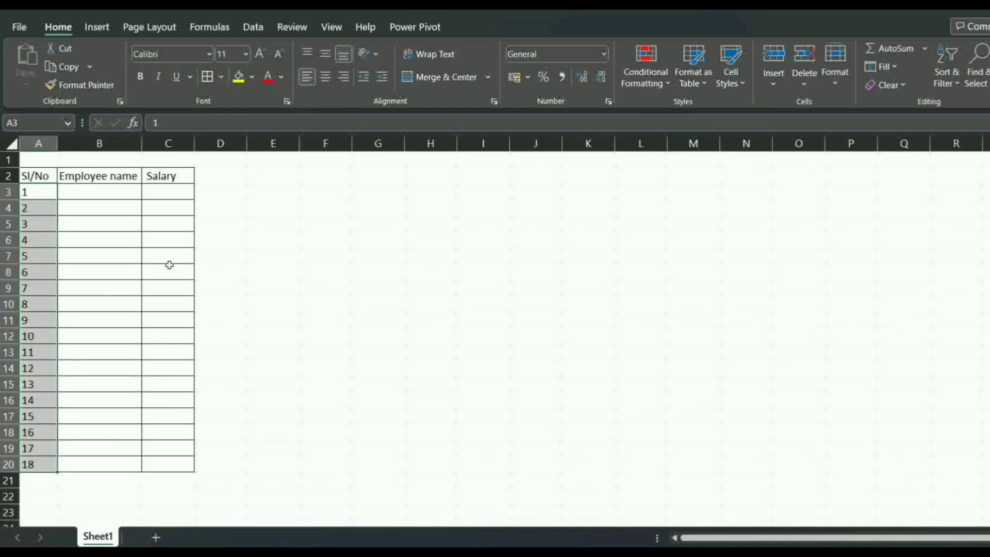
click(344, 78)
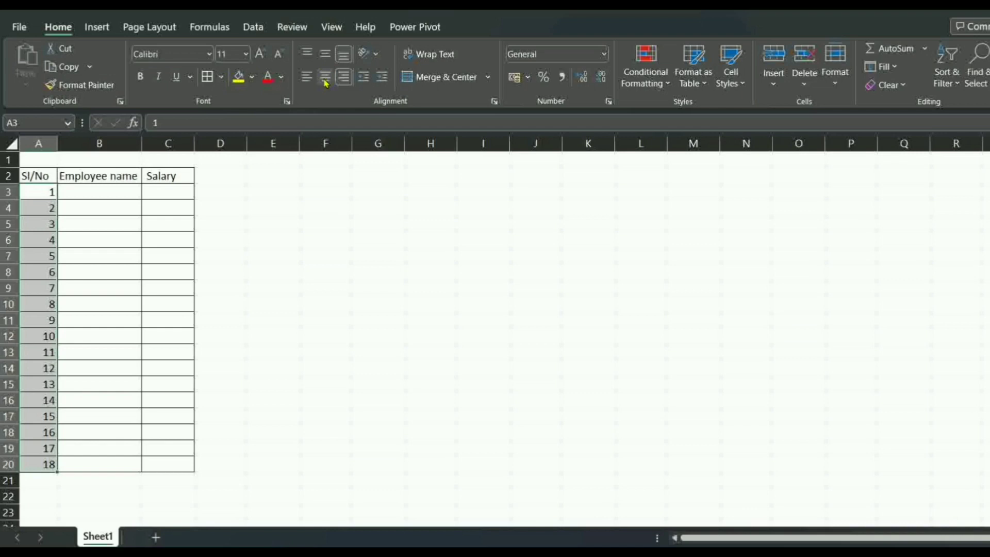
click(326, 83)
click(165, 305)
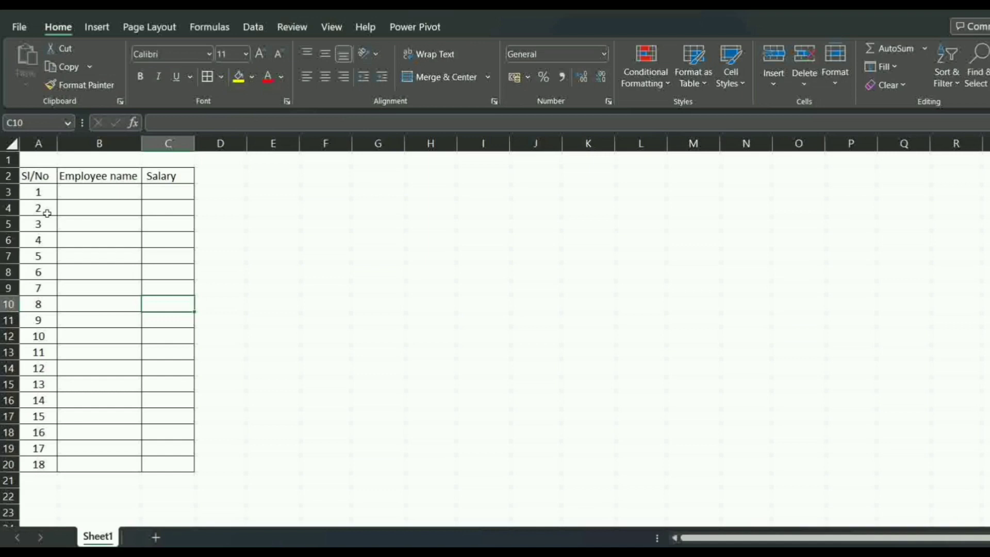
click(63, 194)
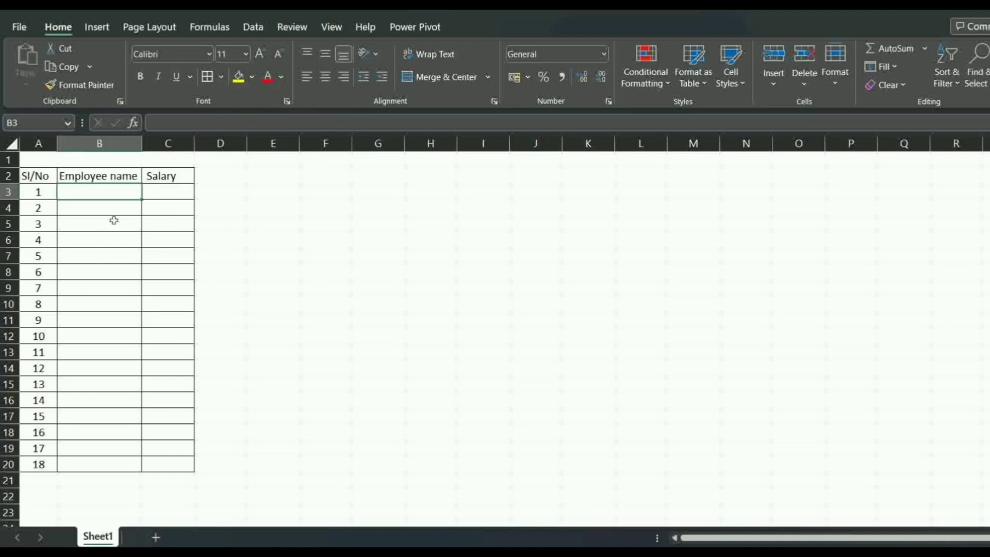
drag(100, 193, 100, 241)
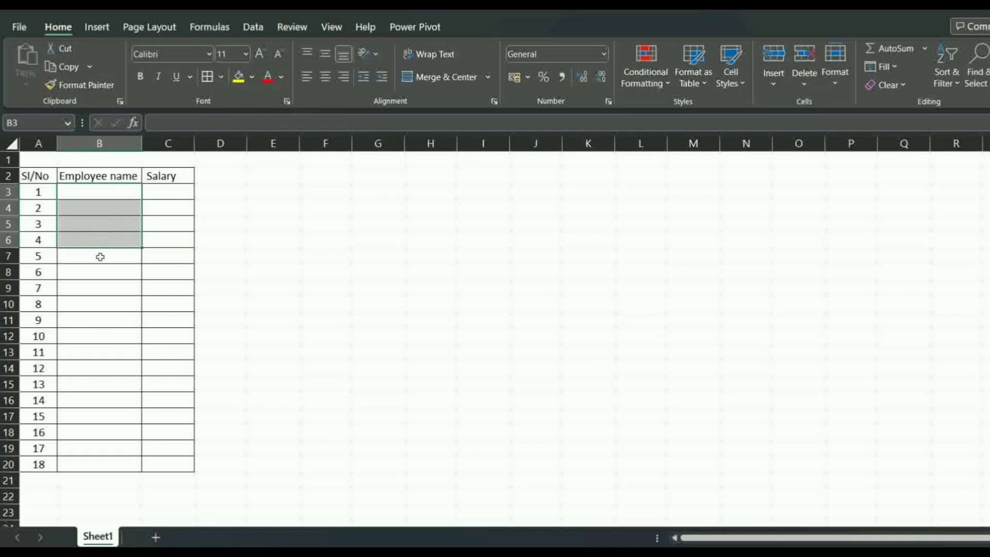
click(100, 194)
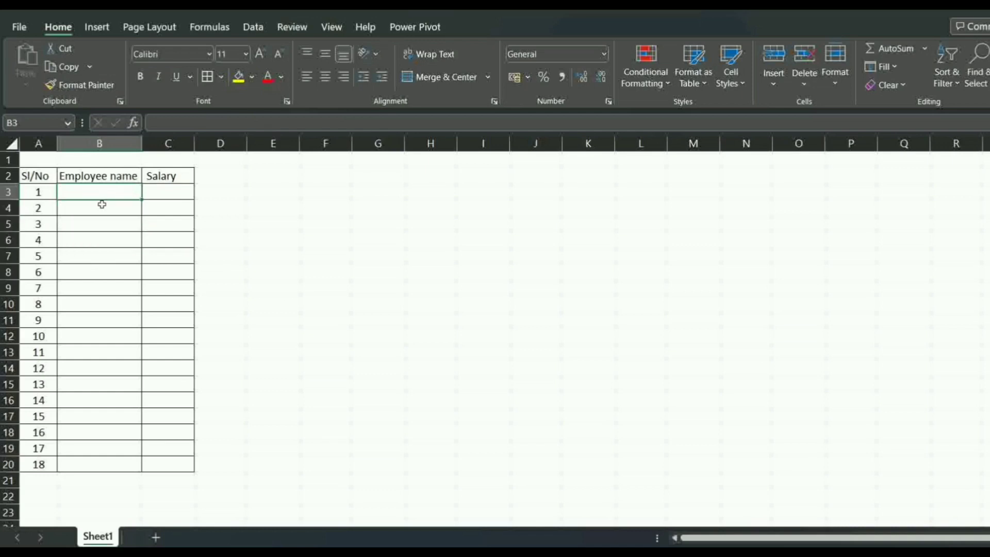
click(174, 191)
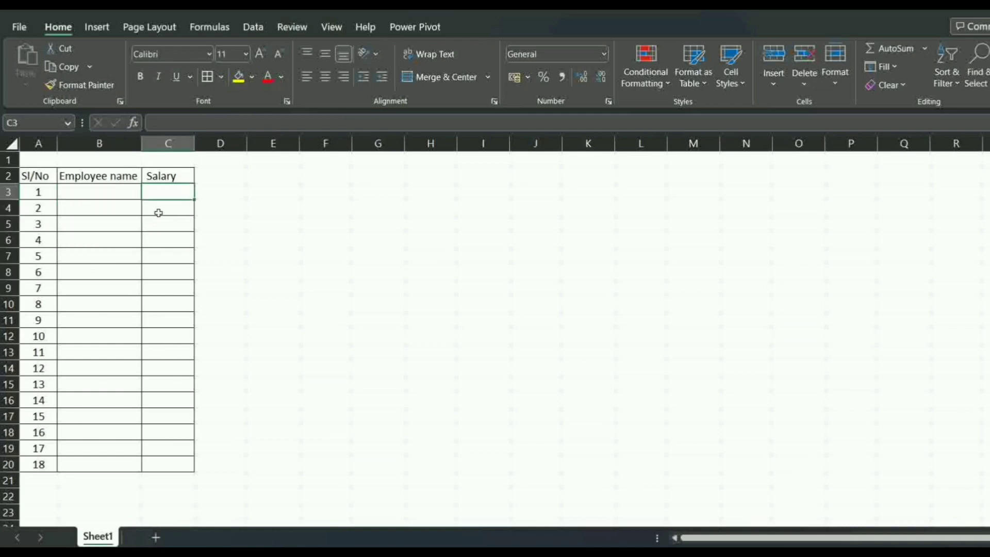
Step: Enter the first names of four employees in cells B3 through B6 of the Employee Name column
click(81, 192)
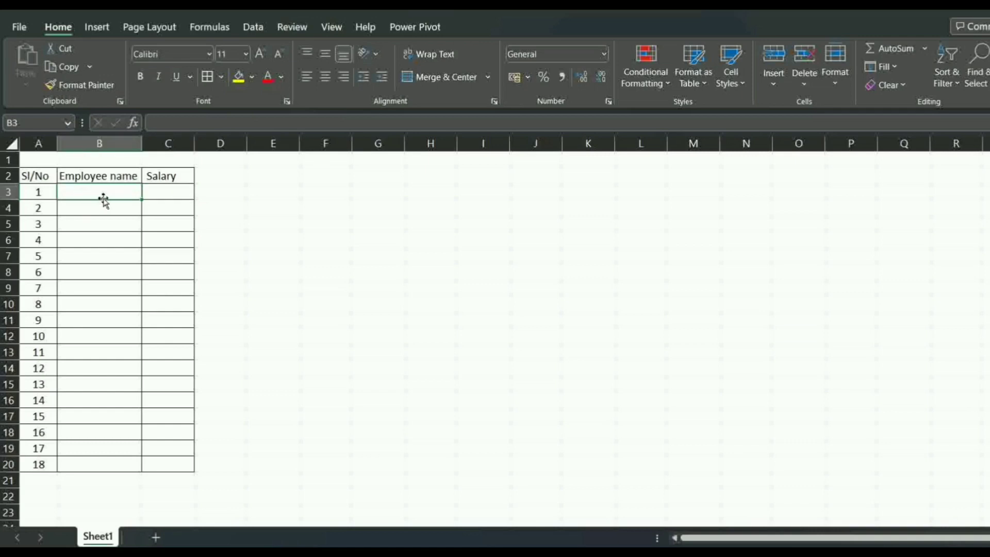
text(Ramesh)
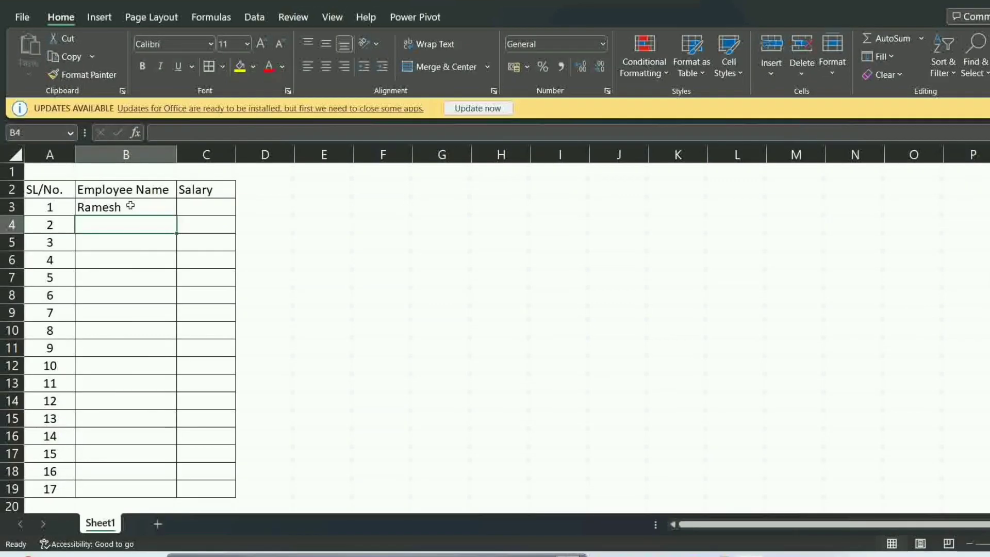
text(Gaxm=)
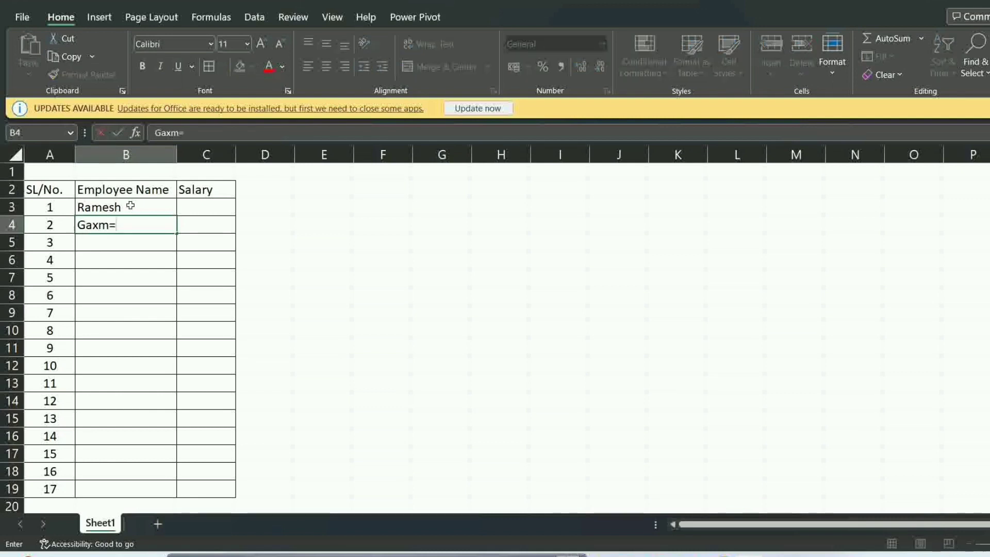
key(BackSpace)
key(BackSpace)
text(nesh)
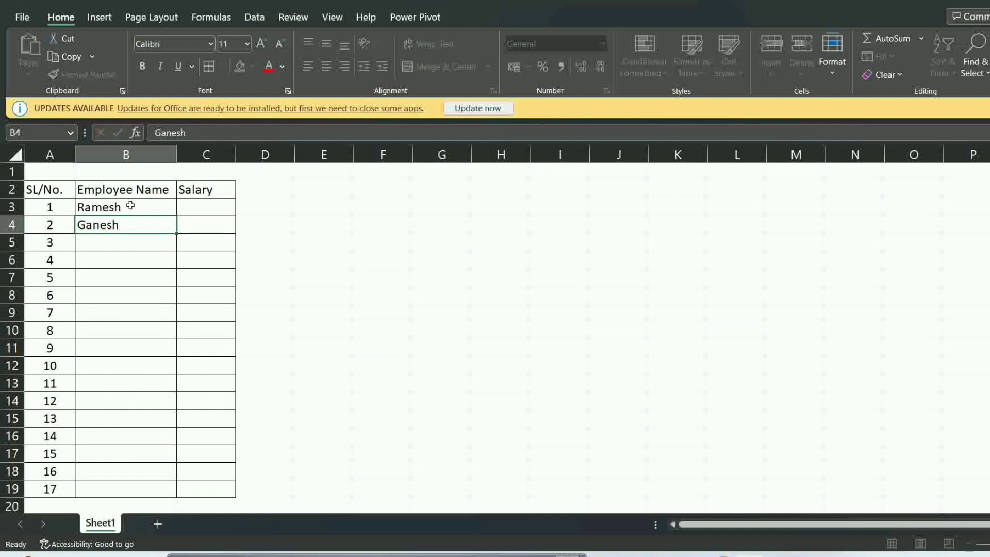
key(Return)
text(Gopi)
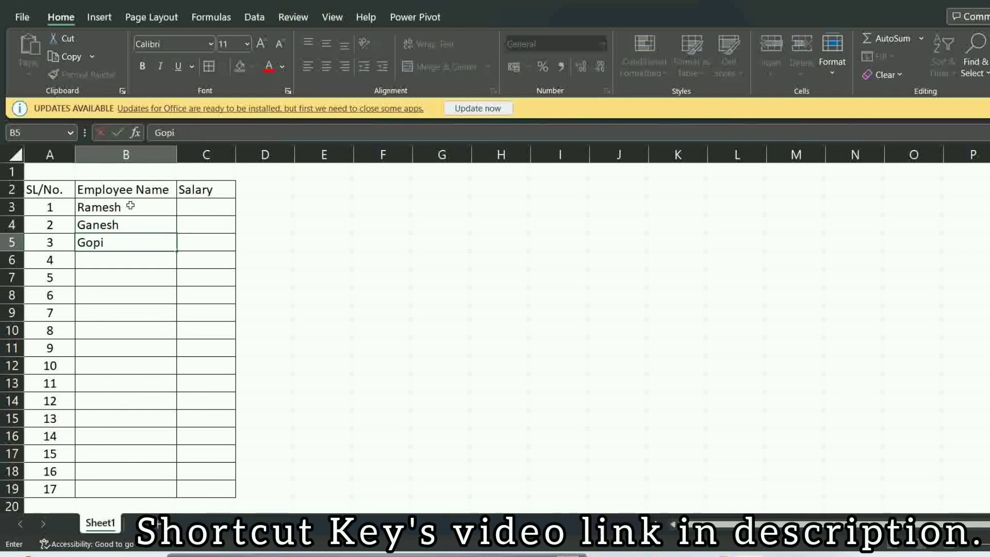
key(Return)
text(narayn)
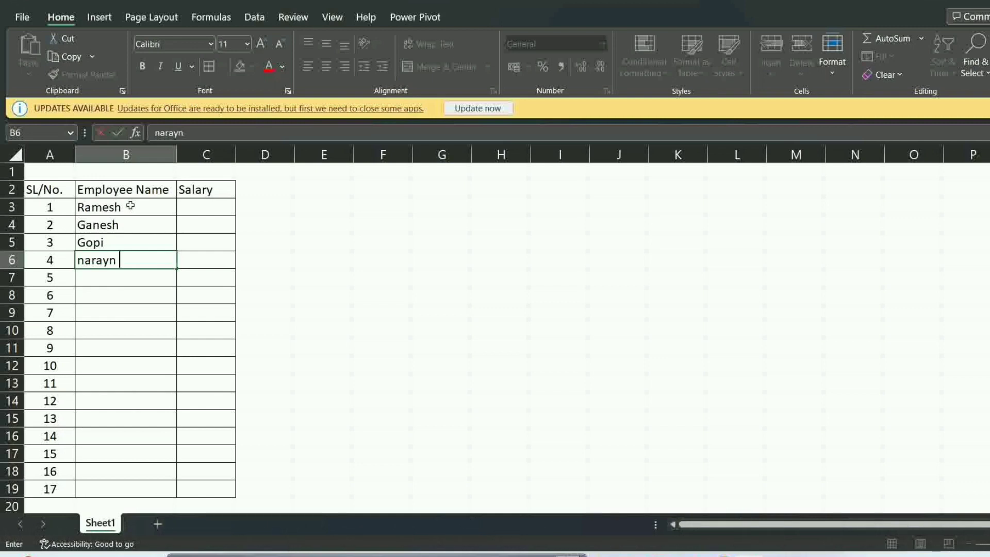
key(Left)
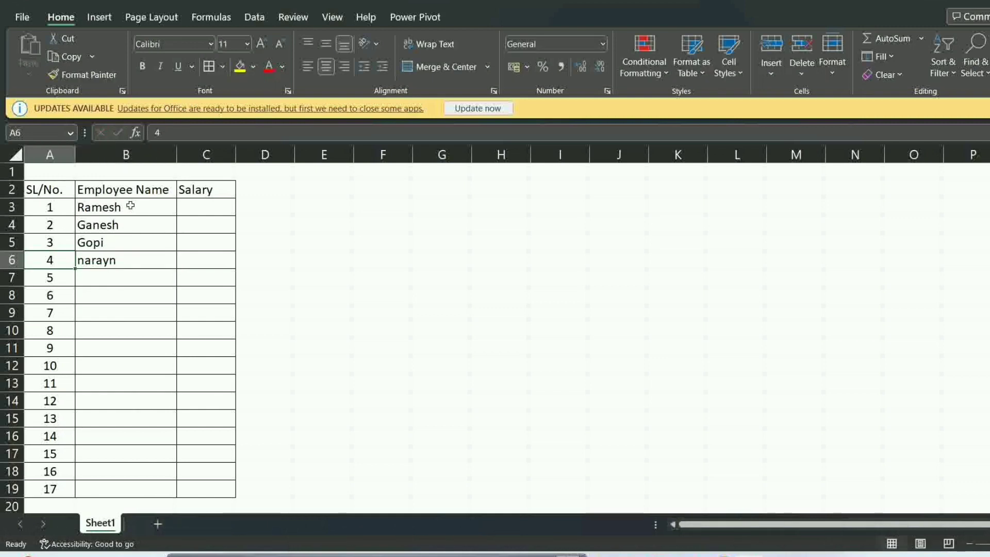
Step: Correct the employee name in cell B6 by capitalizing its first letter and adding the missing "a" before the final "n"
double_click(85, 260)
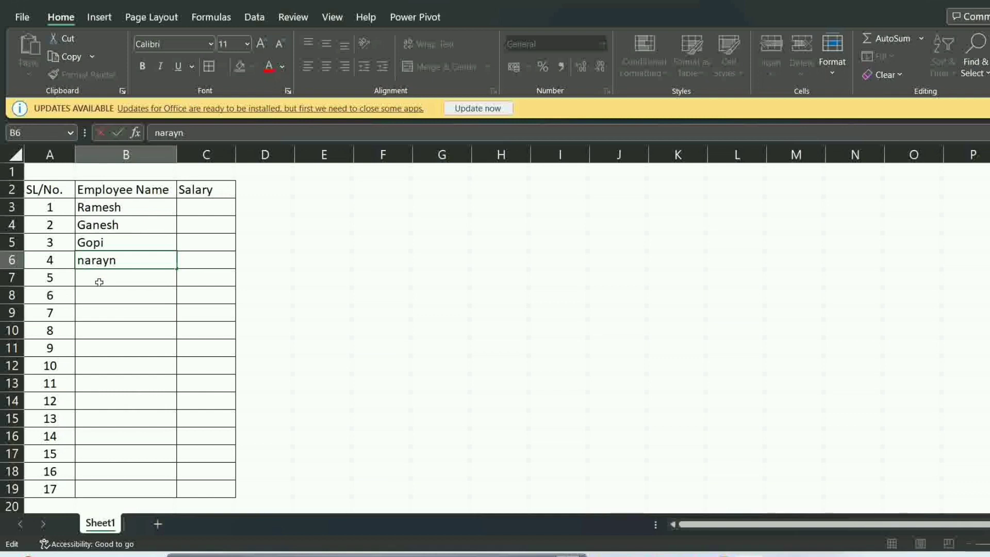
key(BackSpace)
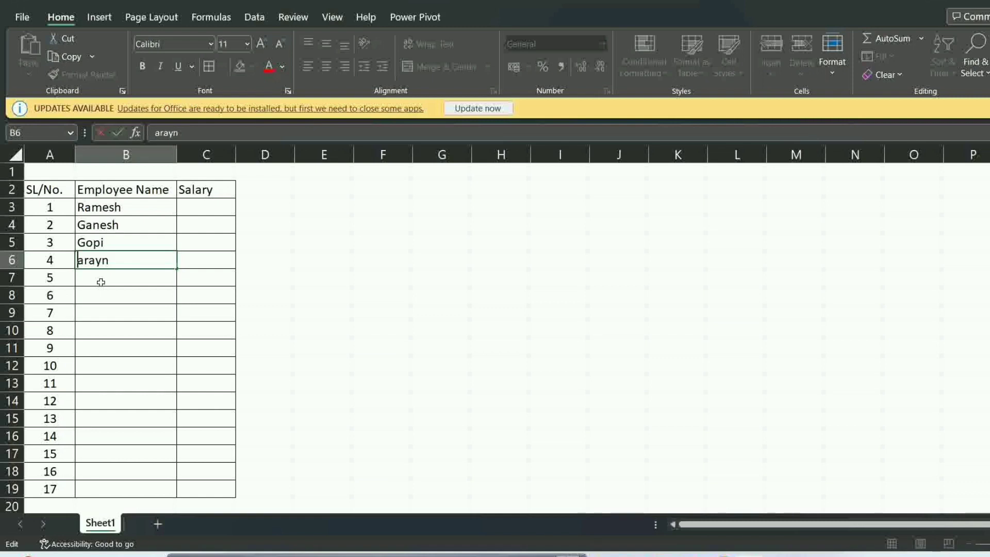
text(N)
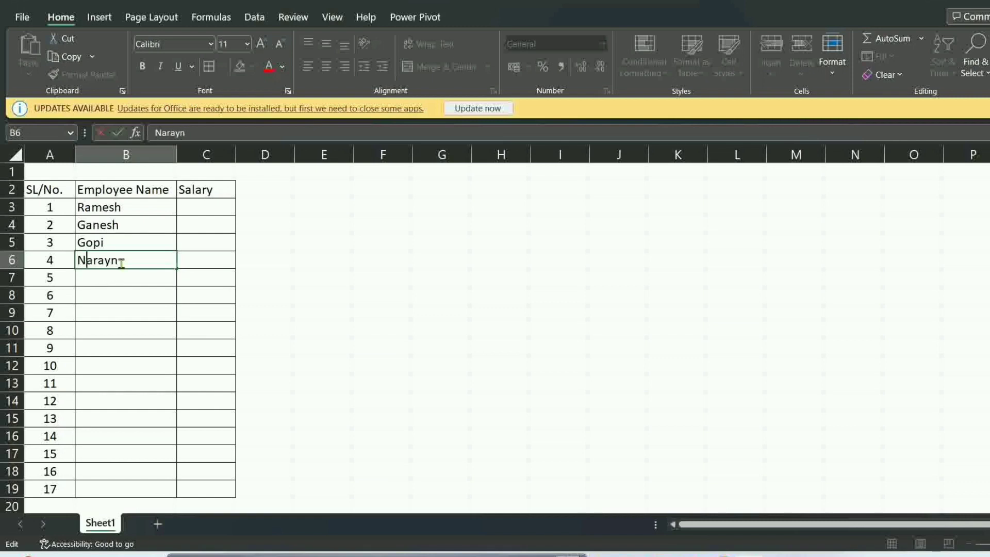
click(111, 262)
text(a)
drag(179, 297, 165, 290)
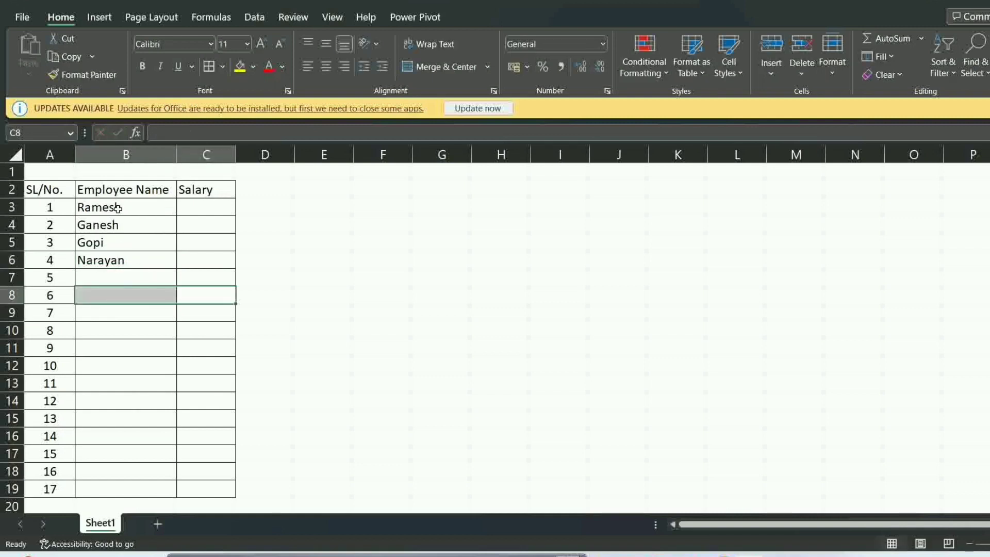
Step: Try center alignment on the employee names in B3 through B6 and set them back to left-aligned
drag(116, 209, 114, 266)
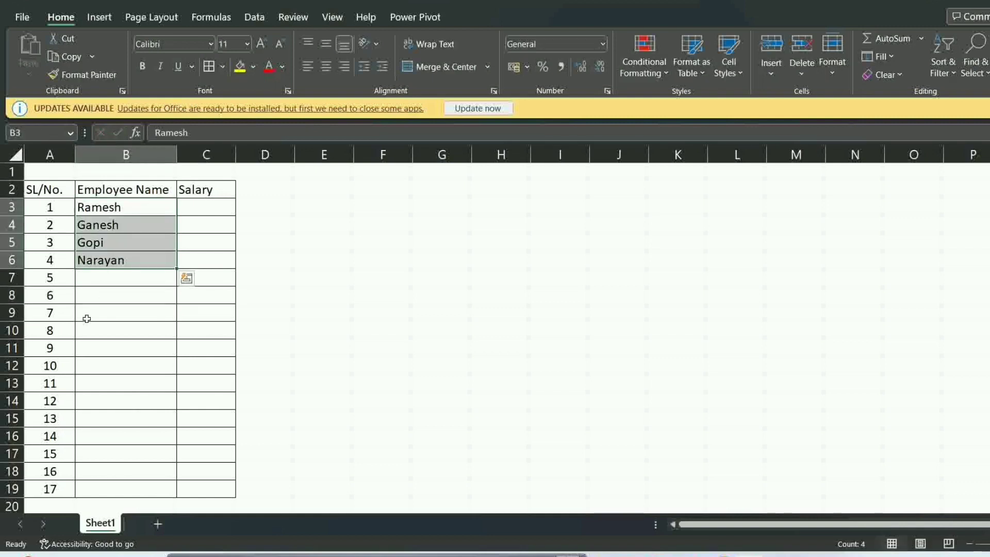
click(326, 67)
click(306, 71)
Step: Enter the salary 60,000 for the first employee in cell C3, with a comma as thousands separator
click(201, 203)
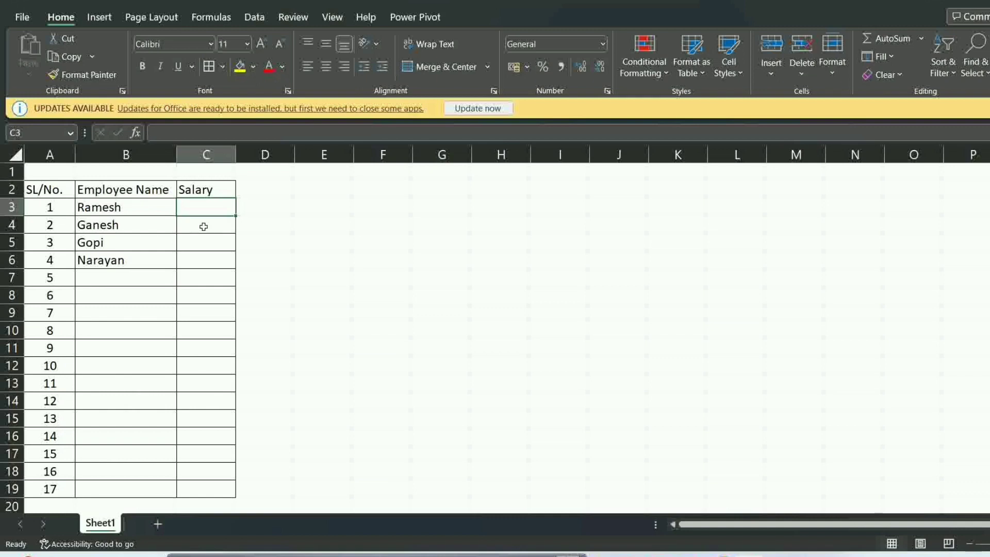
text(60000)
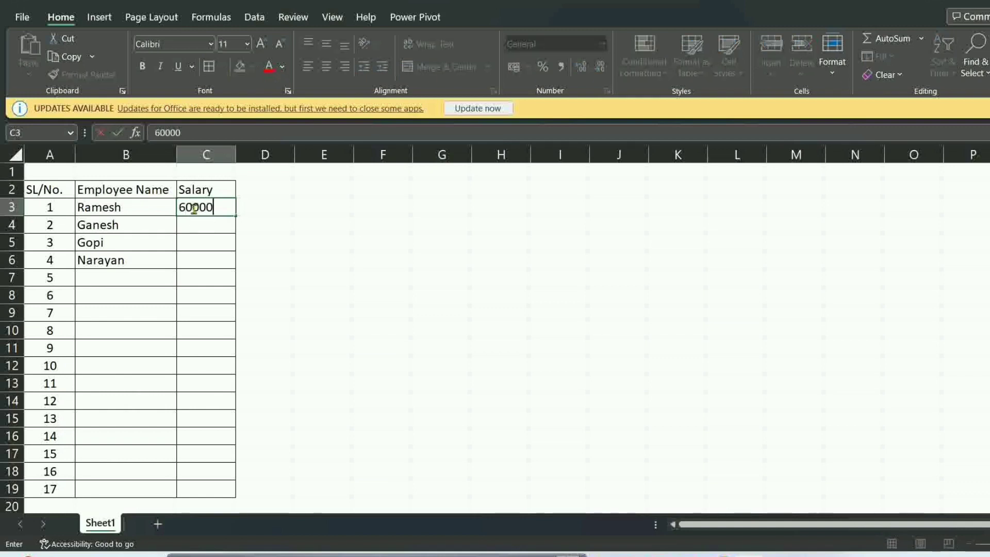
click(194, 208)
text(,)
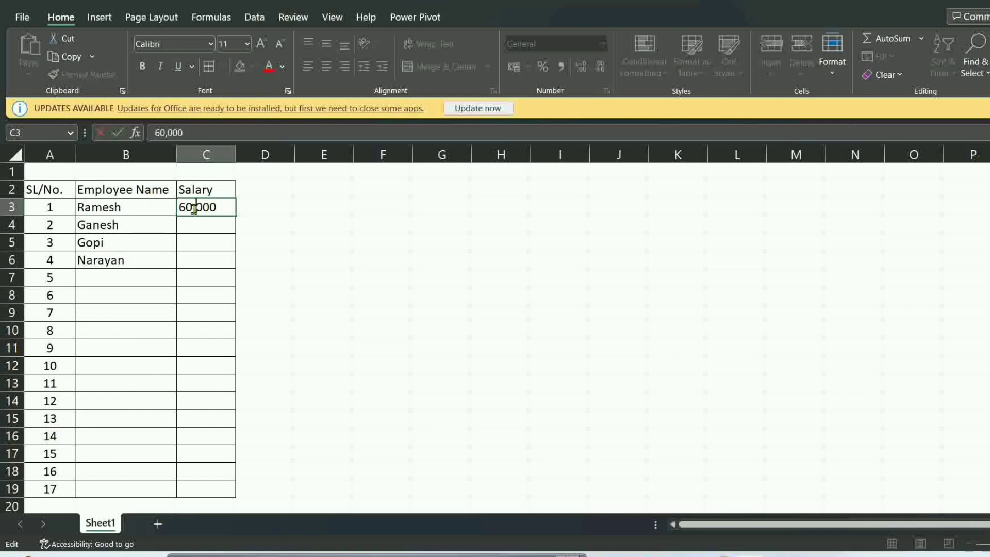
click(250, 268)
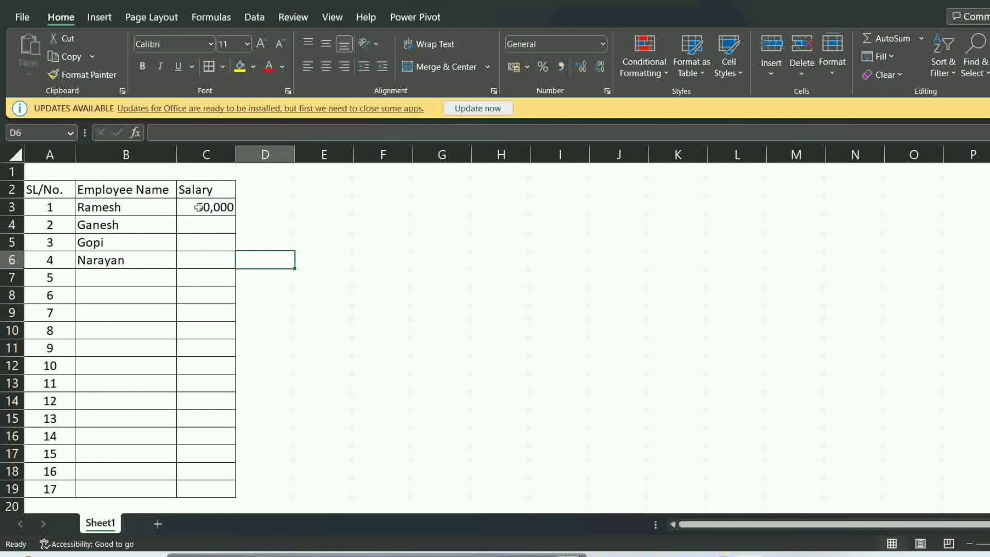
Step: Merge and center cells C3 through C6 and align the salary to the vertical middle of the merged cell
drag(198, 206, 203, 260)
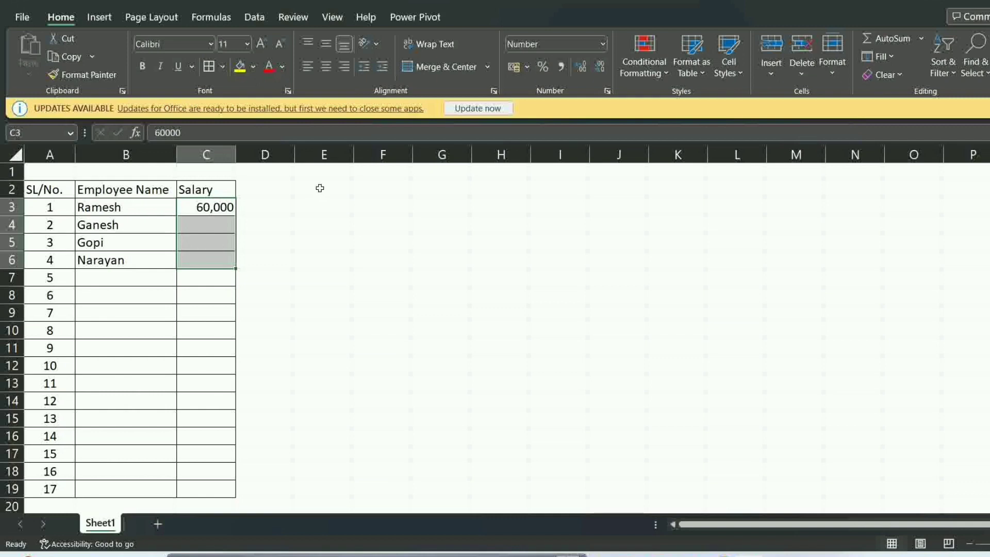
click(456, 69)
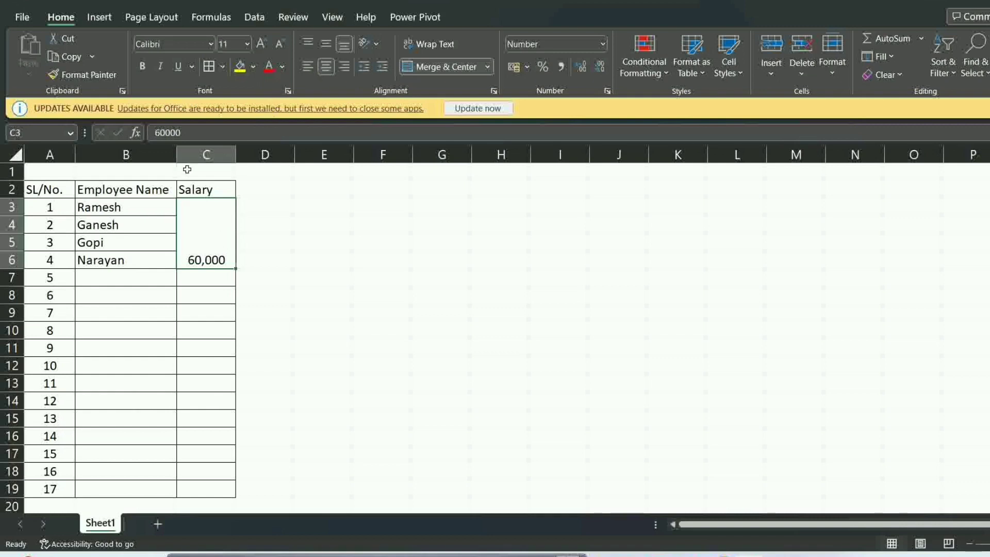
click(326, 45)
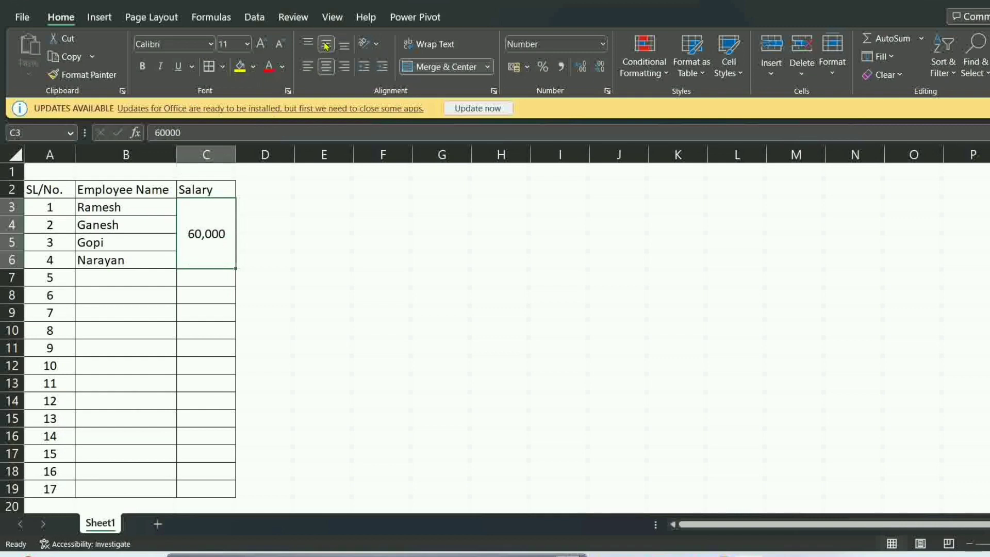
click(321, 259)
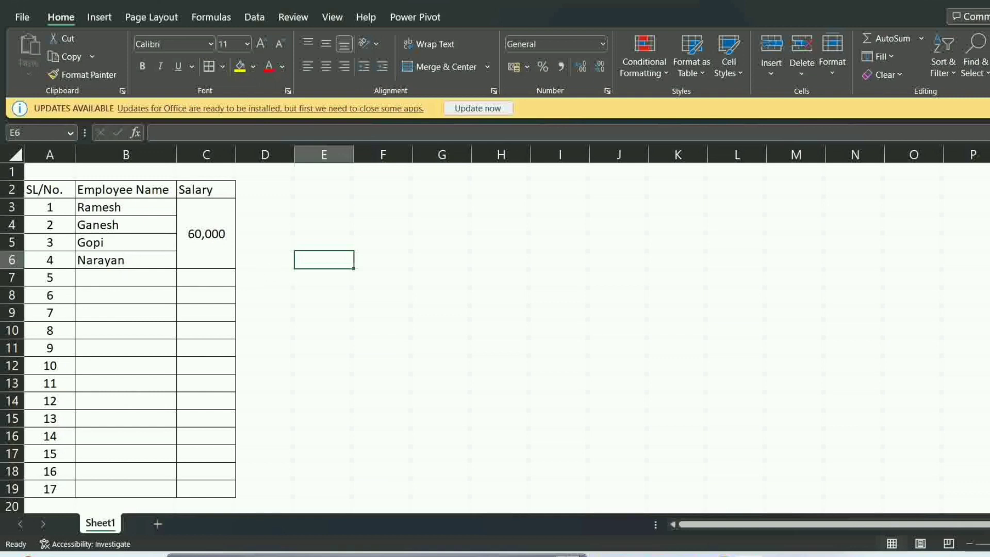
Step: Undo the middle alignment and the merging of cells C3 through C6
key(ctrl+z)
key(ctrl+z)
key(ctrl+z)
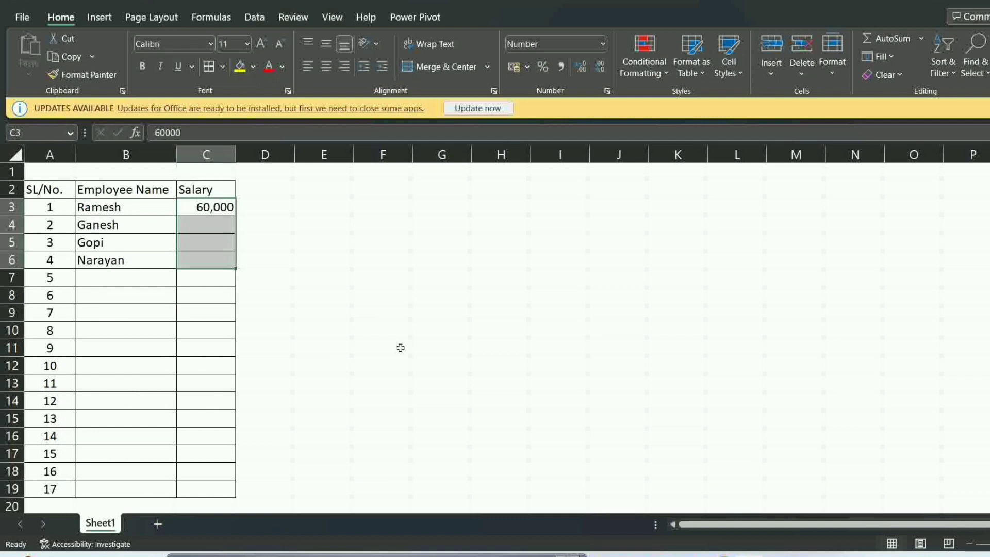
click(360, 317)
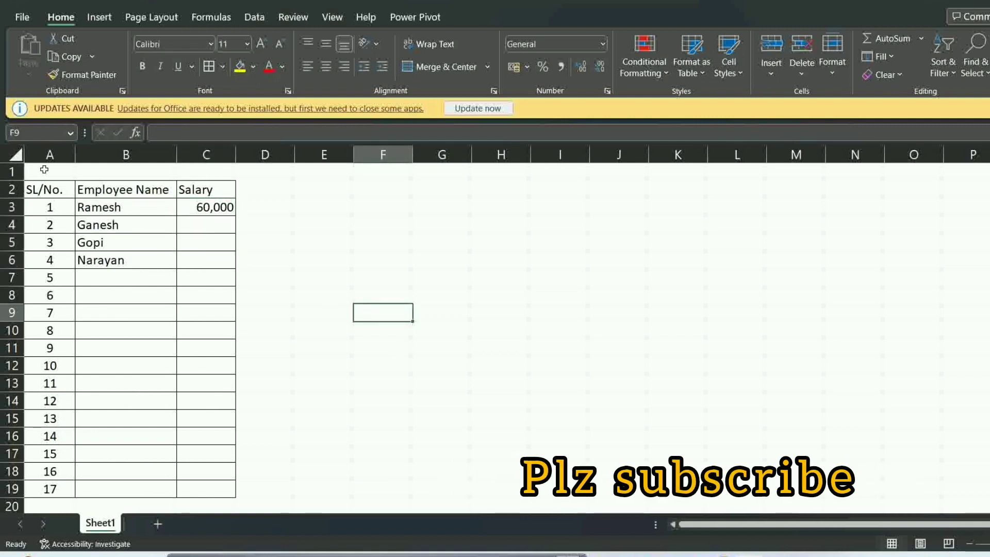
click(44, 169)
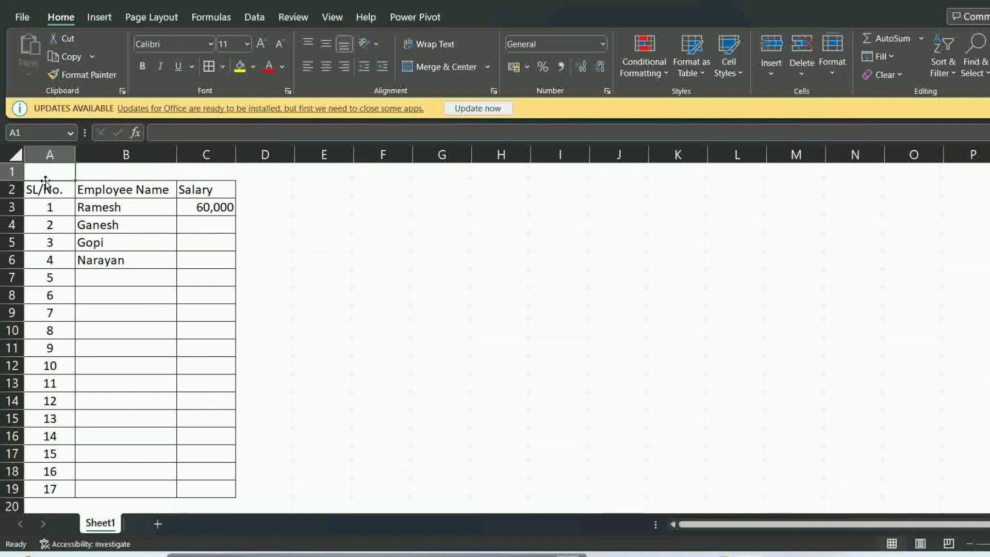
drag(480, 247, 686, 393)
click(537, 298)
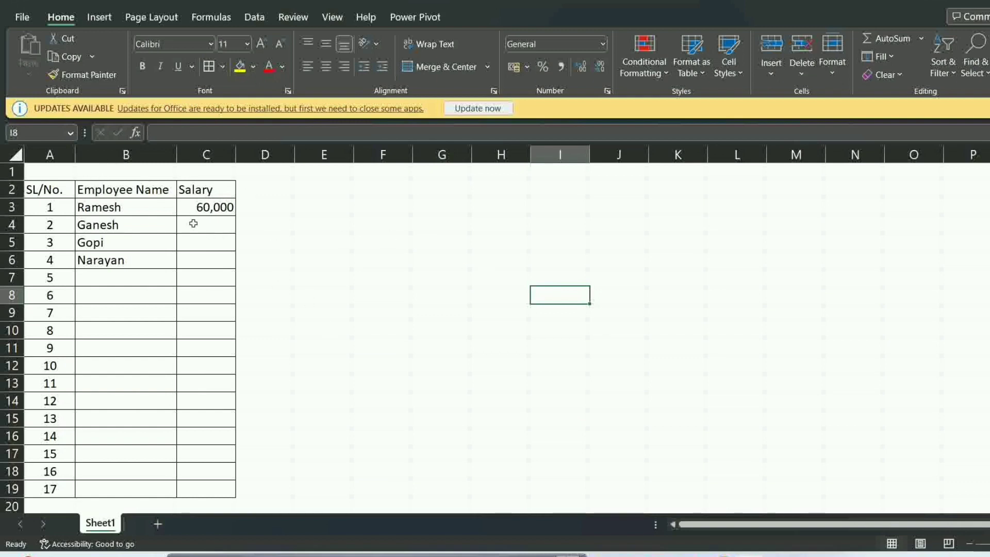
click(393, 204)
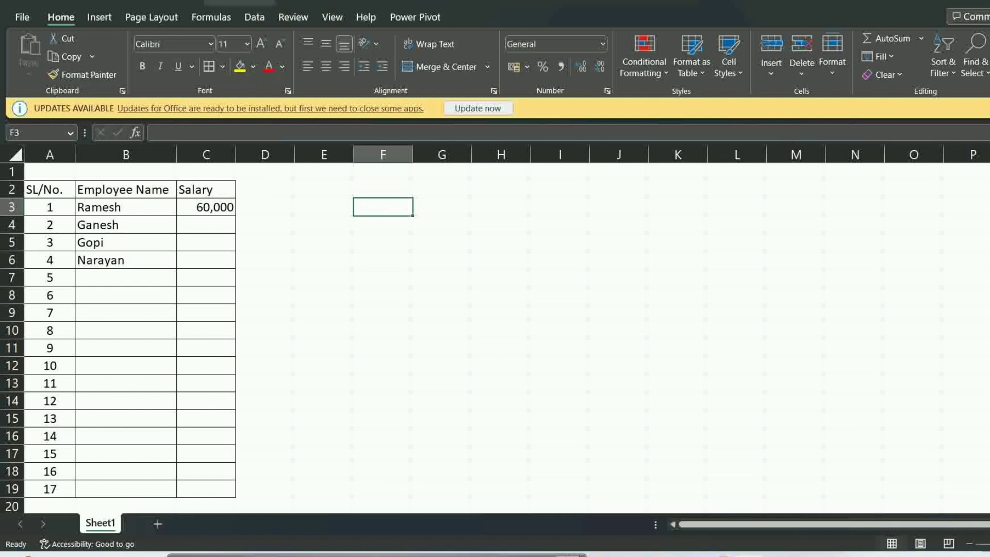
click(255, 17)
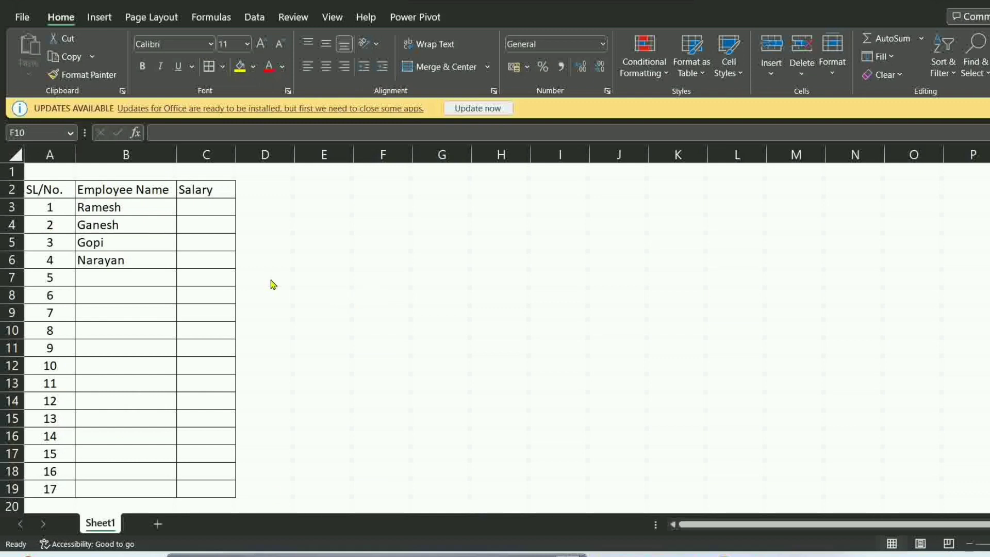
click(311, 242)
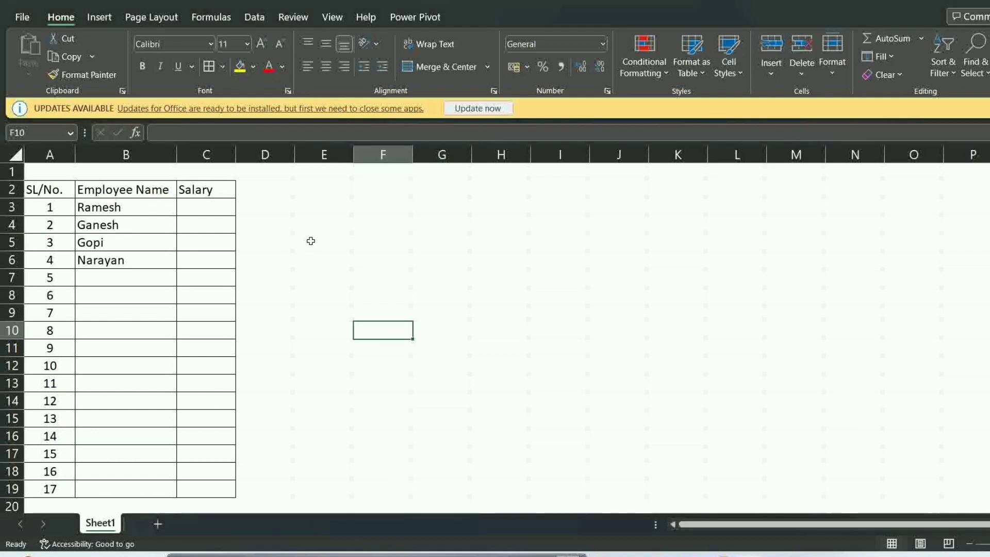
Step: Turn the worksheet's gridlines off and turn them back on
click(333, 17)
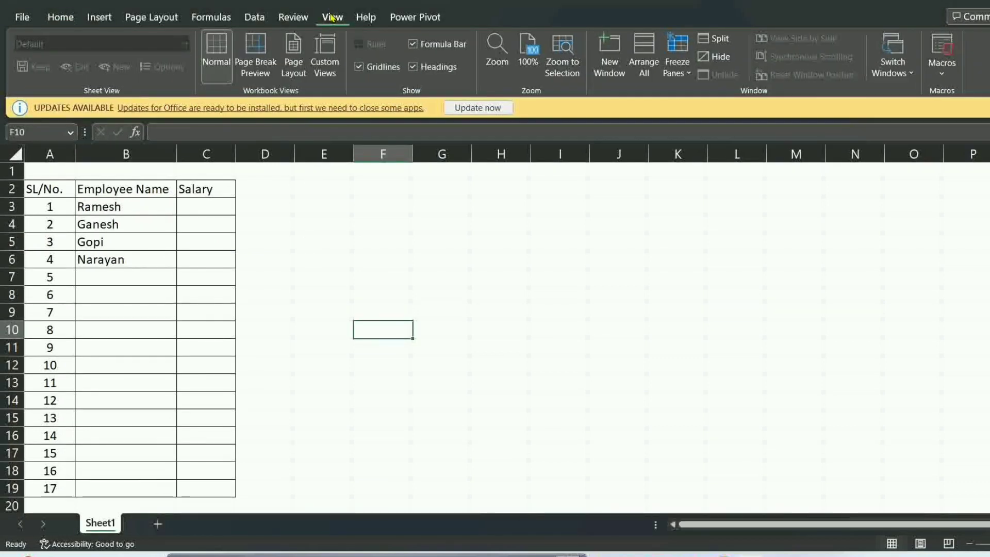
click(360, 67)
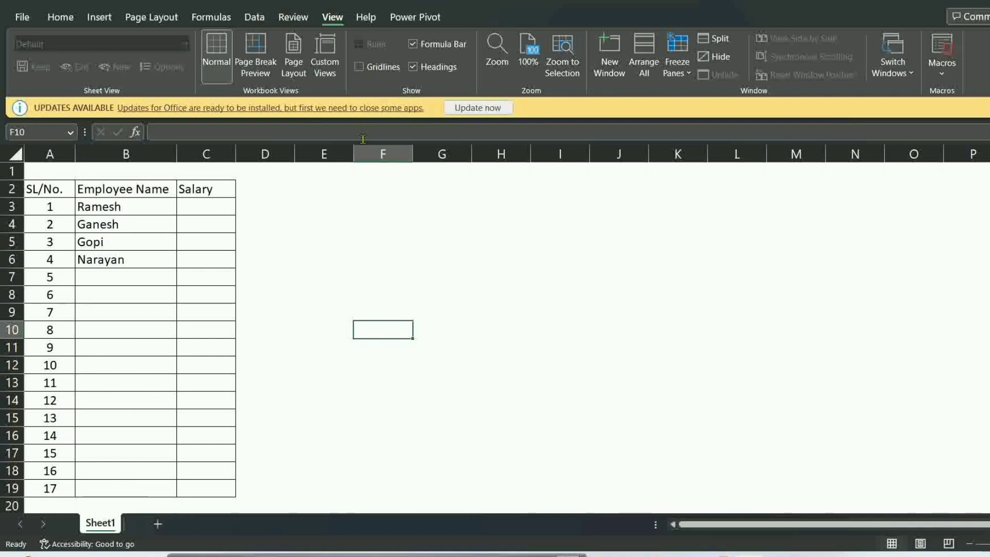
click(370, 345)
scroll(493, 266, down, 2)
scroll(490, 267, up, 2)
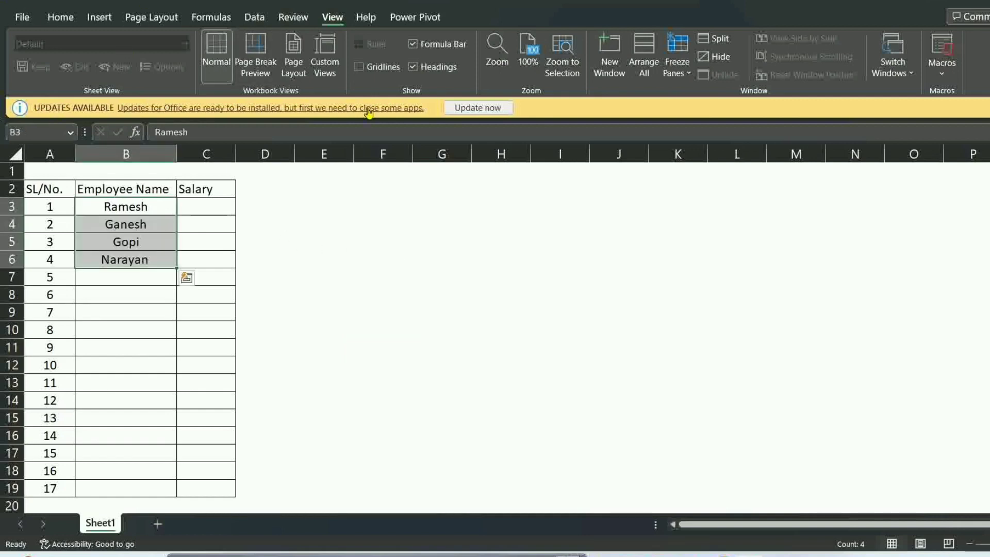
click(360, 67)
click(61, 17)
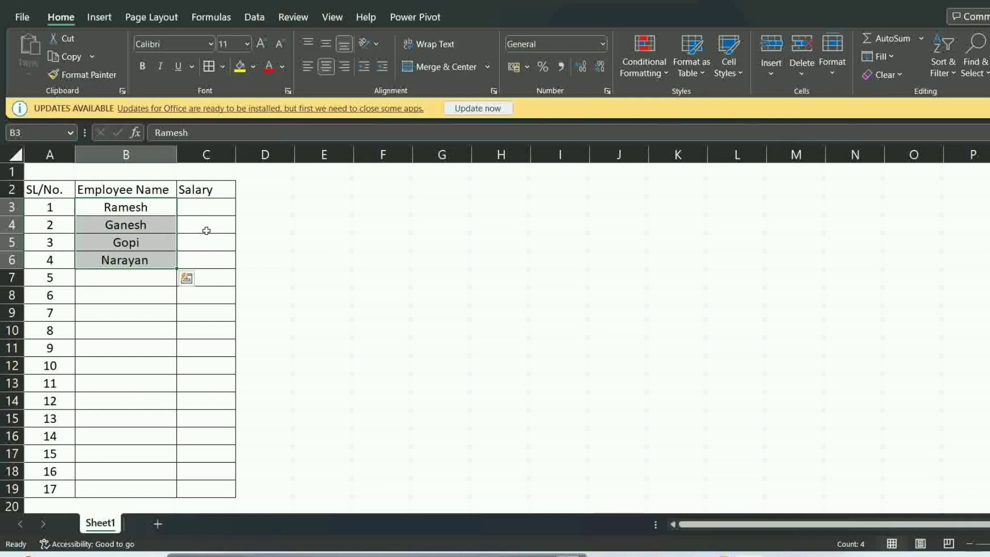
click(71, 189)
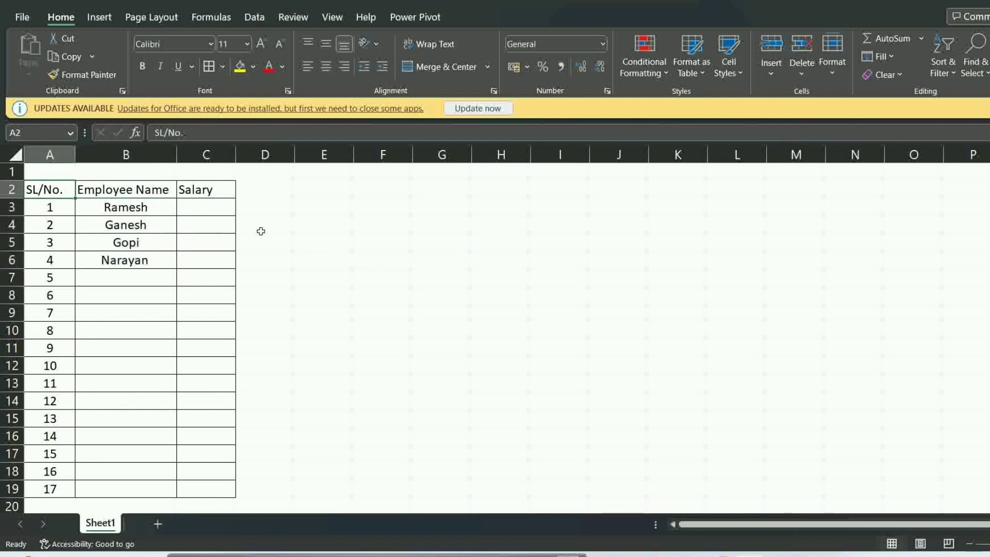
click(259, 203)
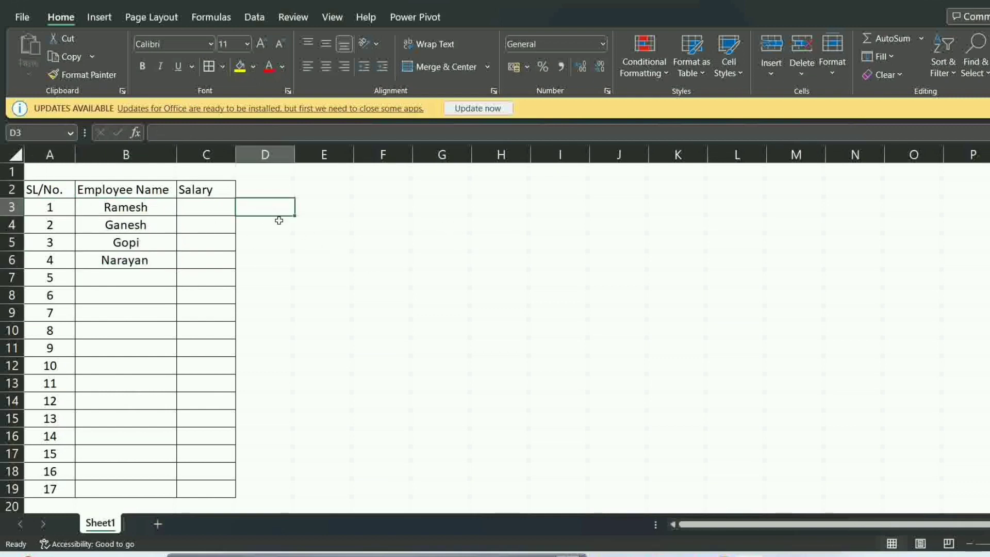
drag(275, 243, 727, 242)
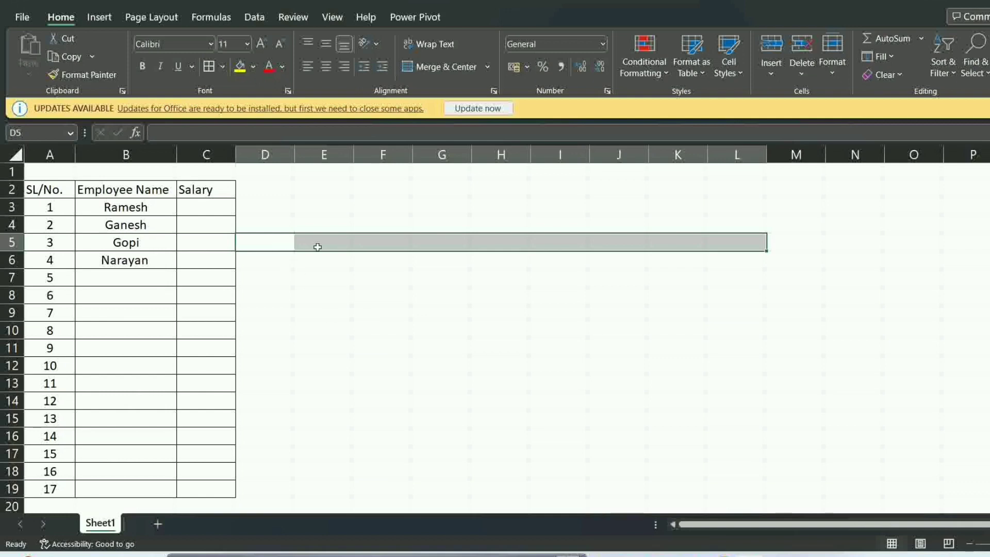
click(510, 279)
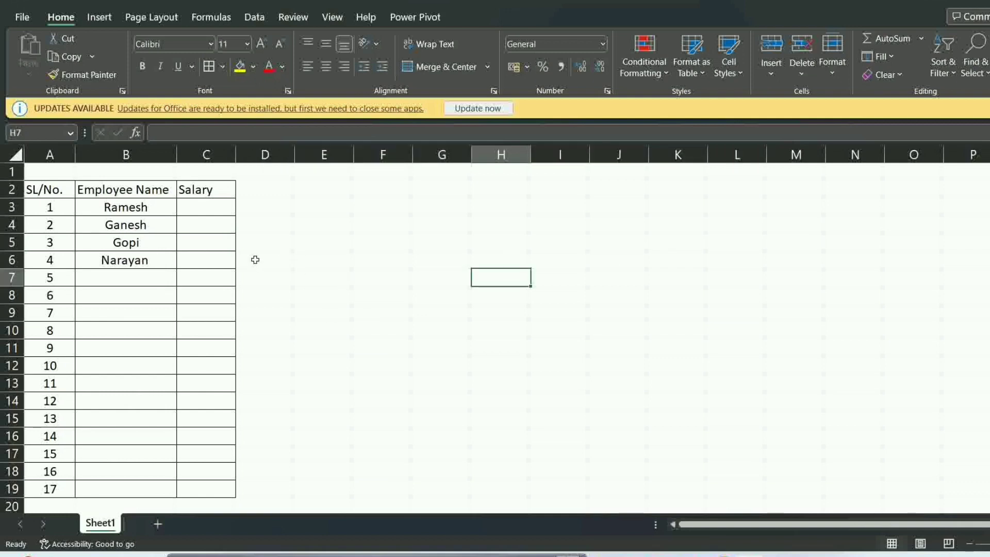
Step: Merge and center cells D5 through L5 beside the employee table
drag(262, 244, 765, 247)
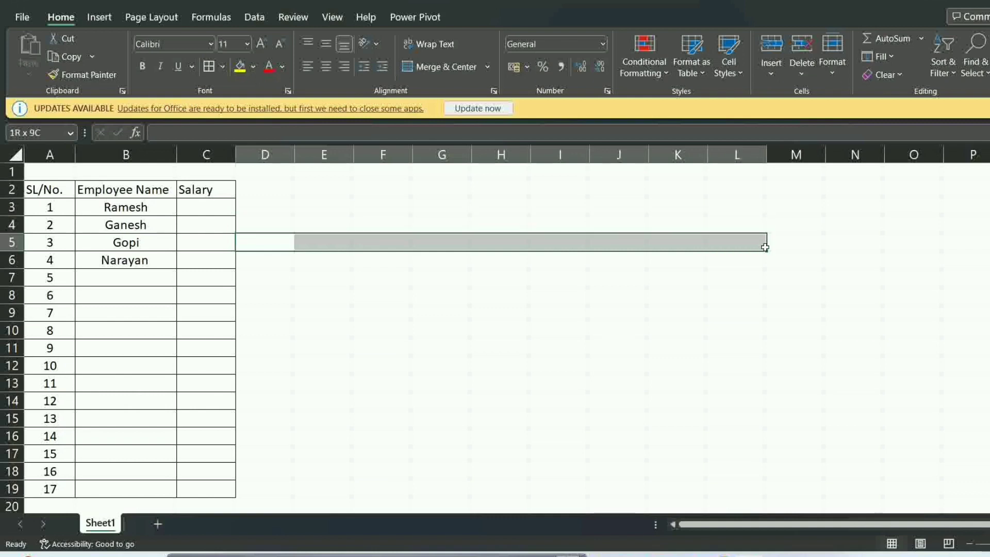
click(453, 65)
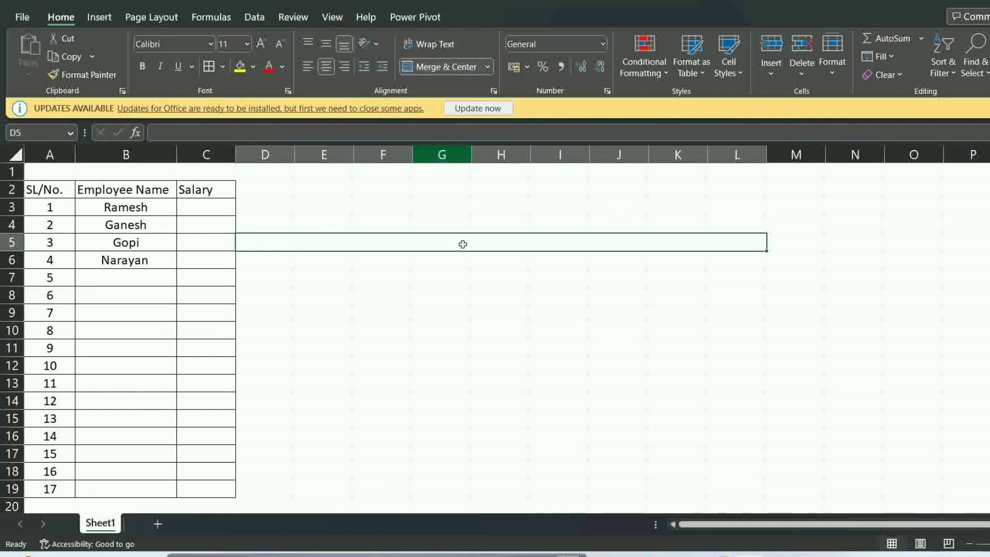
click(494, 294)
click(364, 245)
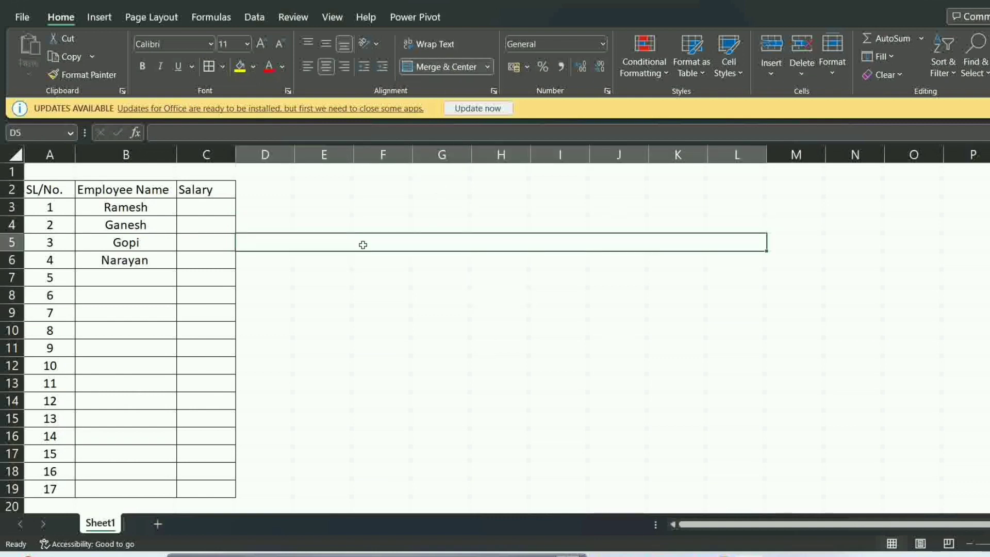
Step: Dismiss the Office update notice and undo the merging of cells D5 through L5
click(987, 108)
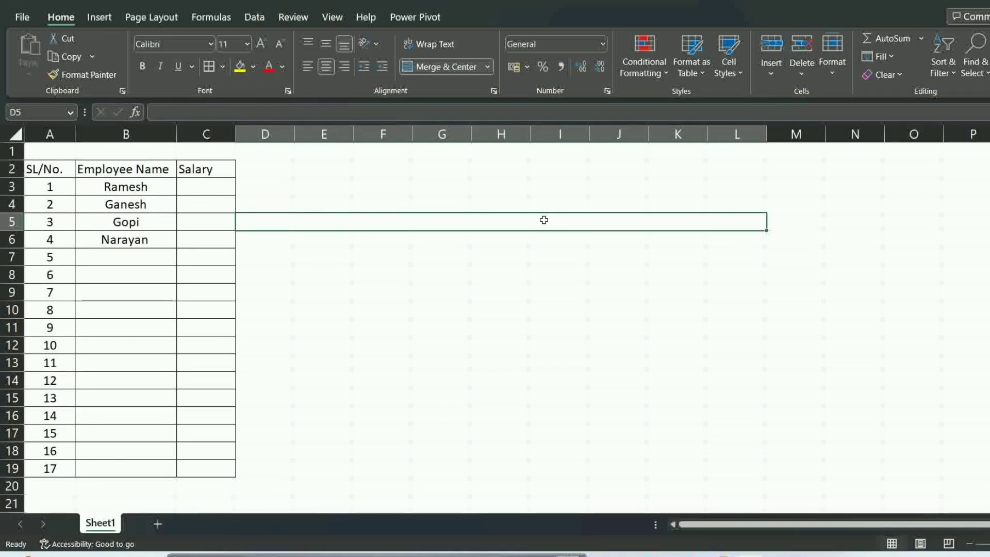
click(459, 304)
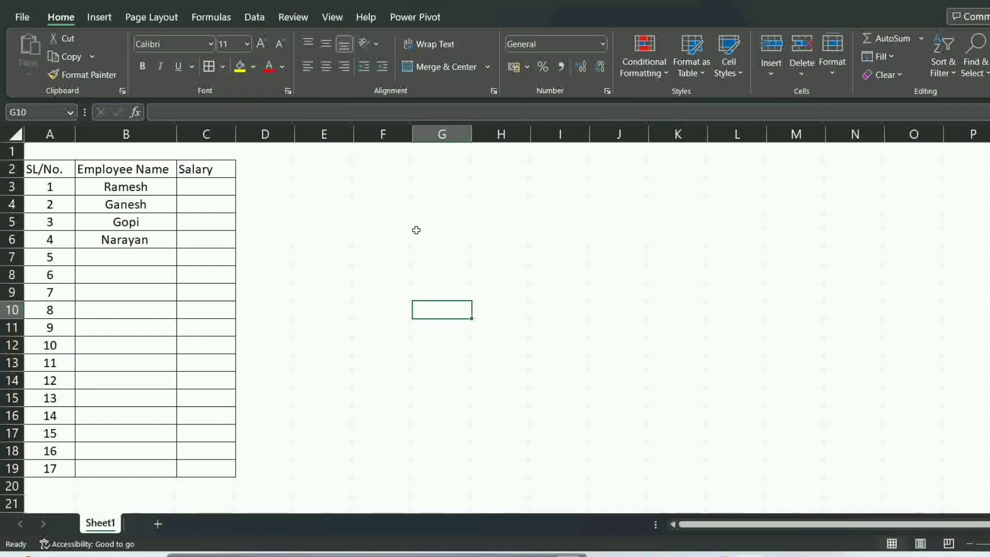
key(ctrl+z)
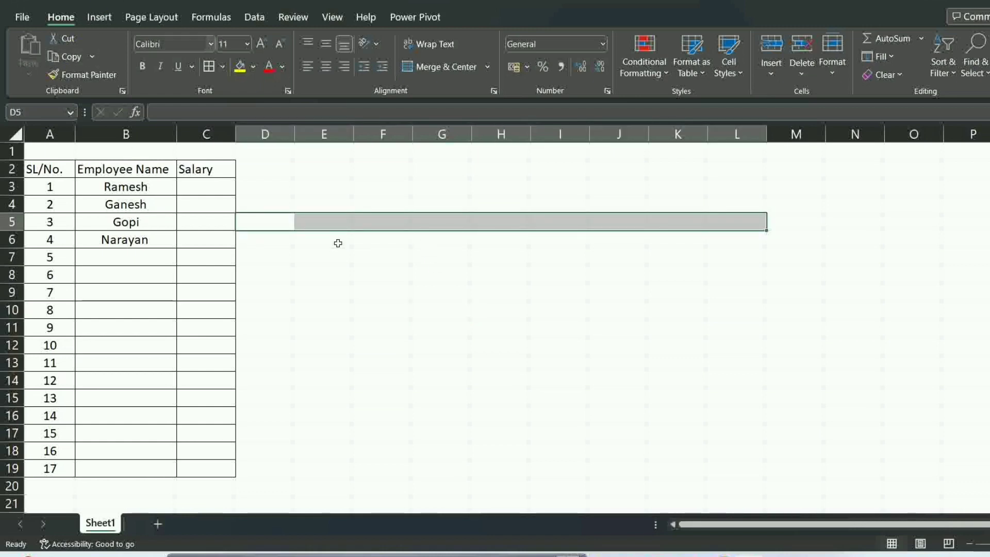
drag(383, 292, 383, 274)
key(F2)
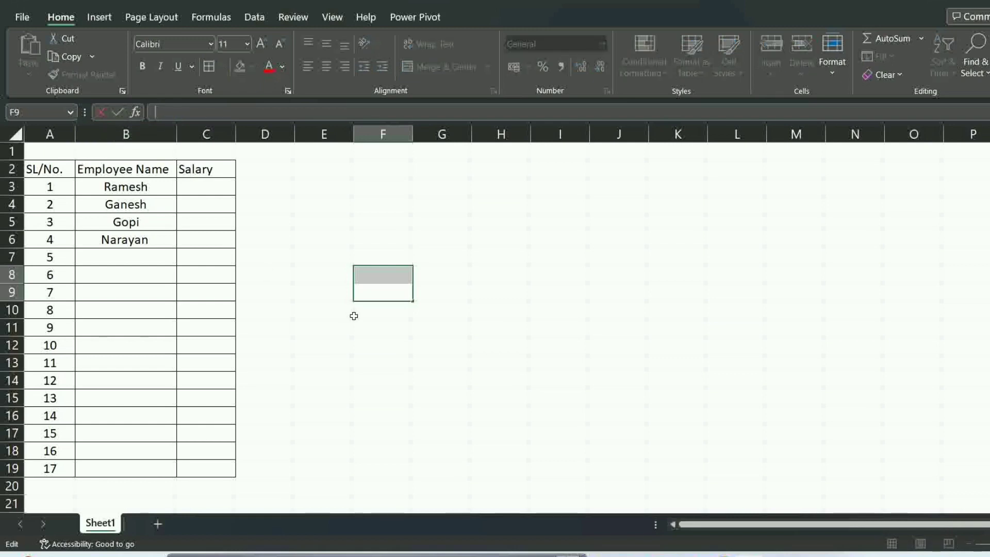
click(205, 198)
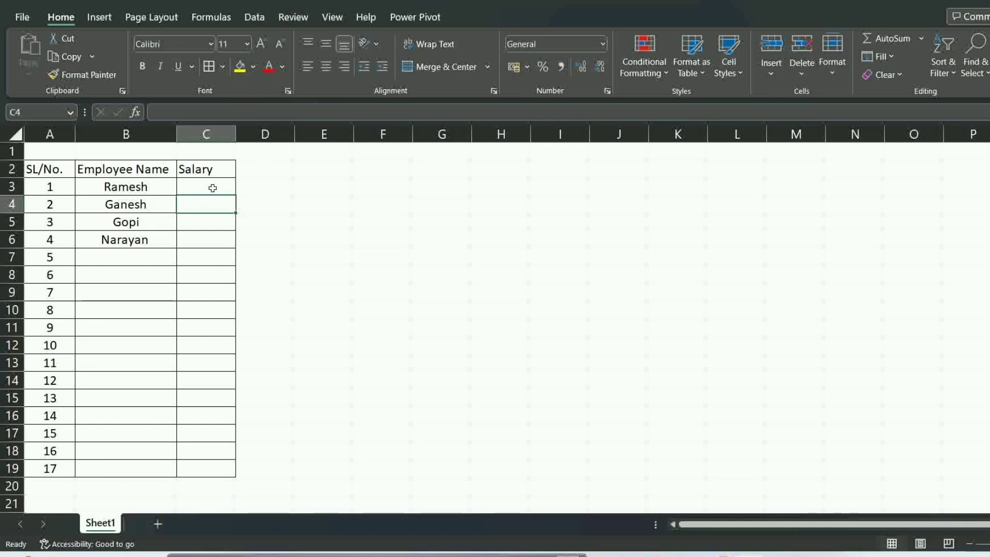
Step: Enter the salary 30 for the first employee in cell C3
click(212, 187)
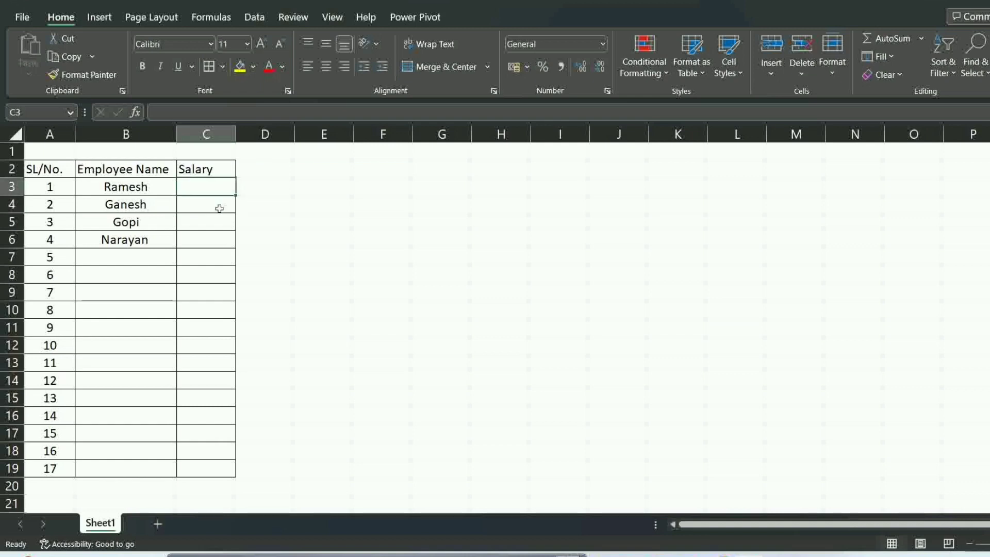
text(hah)
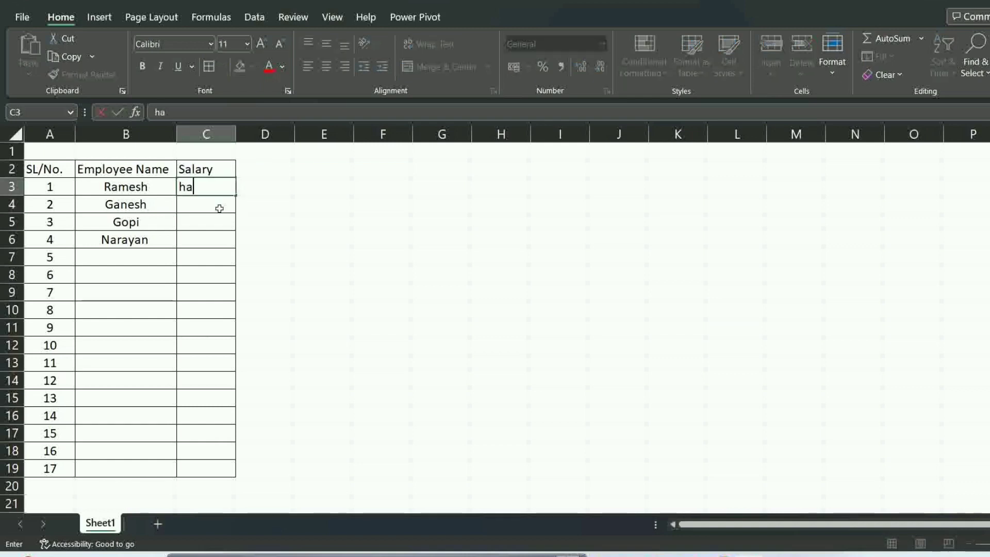
key(BackSpace)
key(BackSpace)
key(BackSpace)
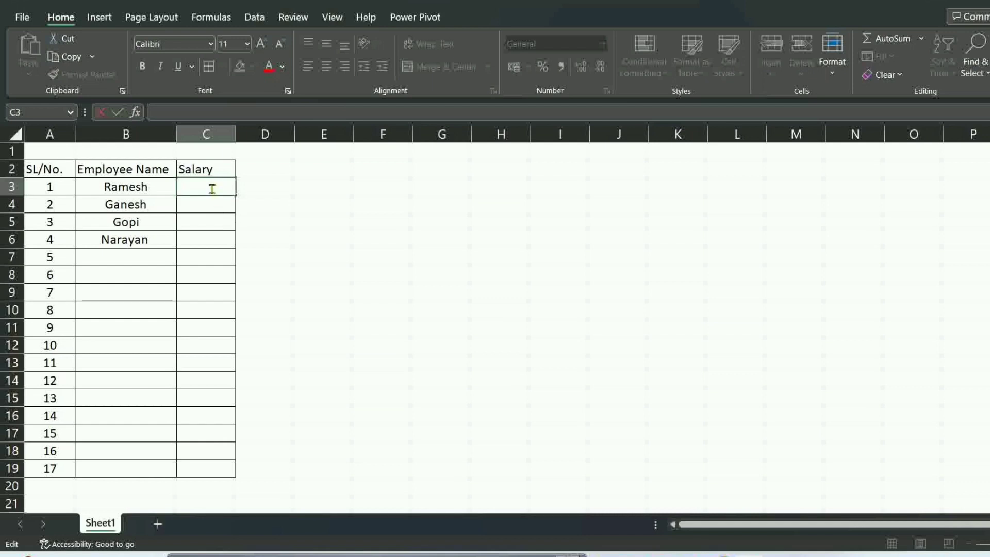
text(303)
key(BackSpace)
key(BackSpace)
click(191, 206)
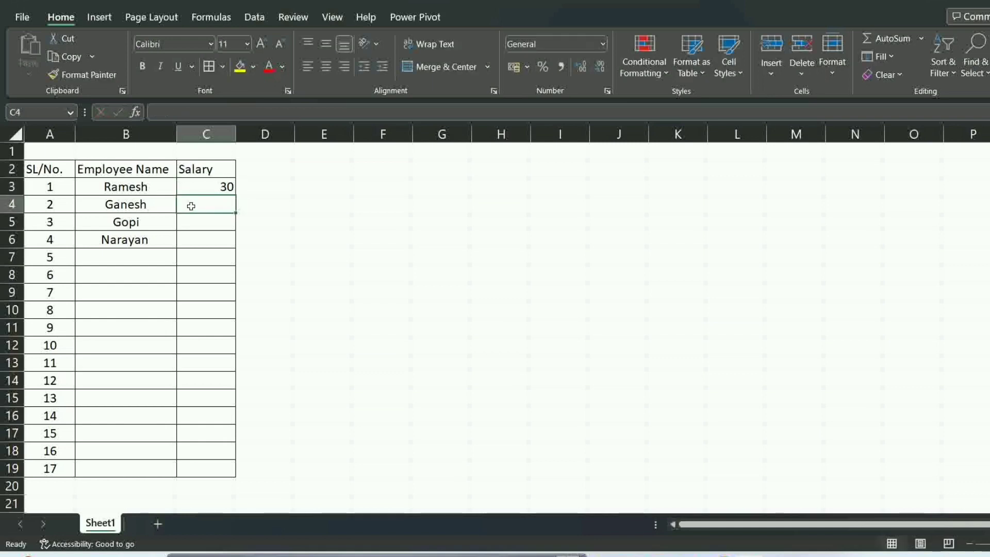
Step: Enter the salaries 40 and 50 for the second and third employees in cells C4 and C5
text(40)
key(Return)
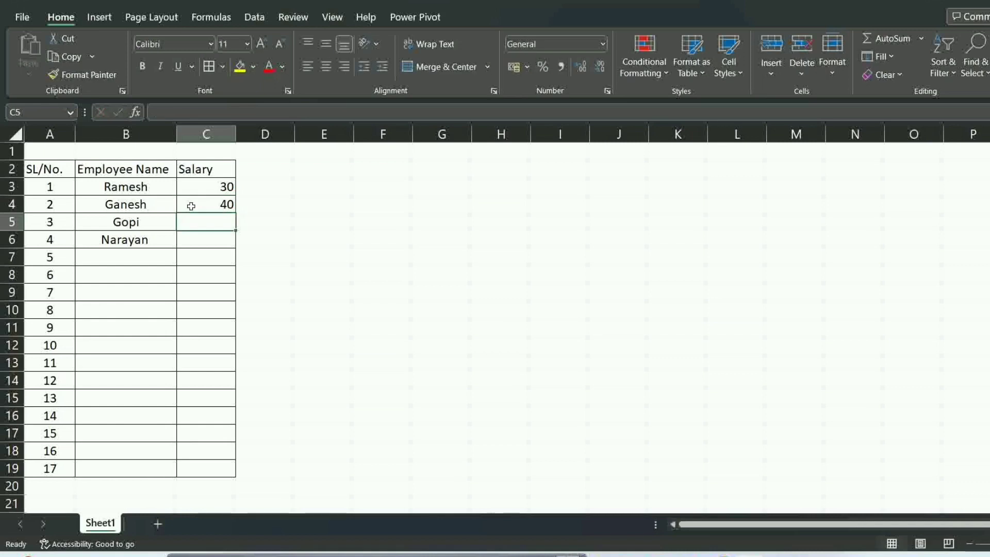
text(50)
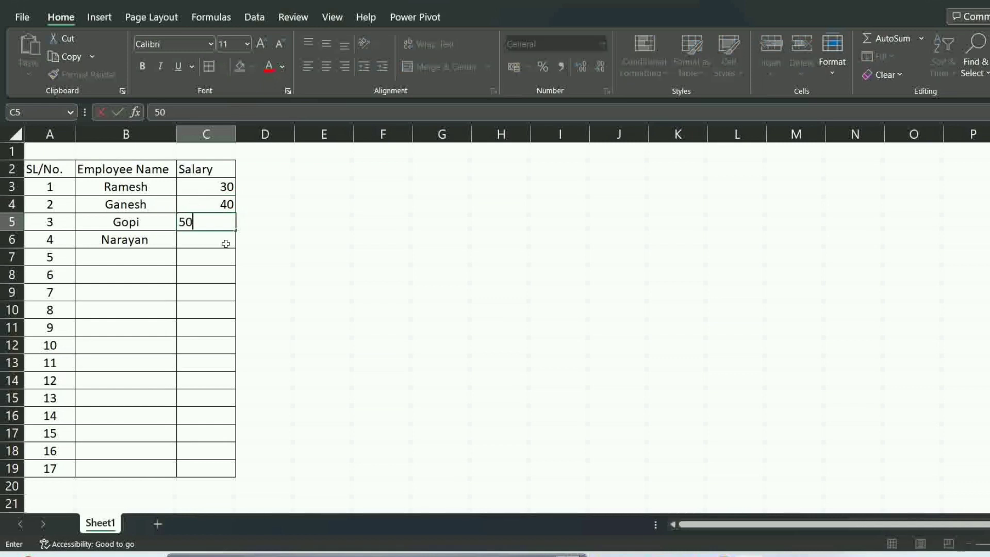
click(265, 257)
Step: Center the salary cells C3 through C6 horizontally
drag(201, 182, 207, 240)
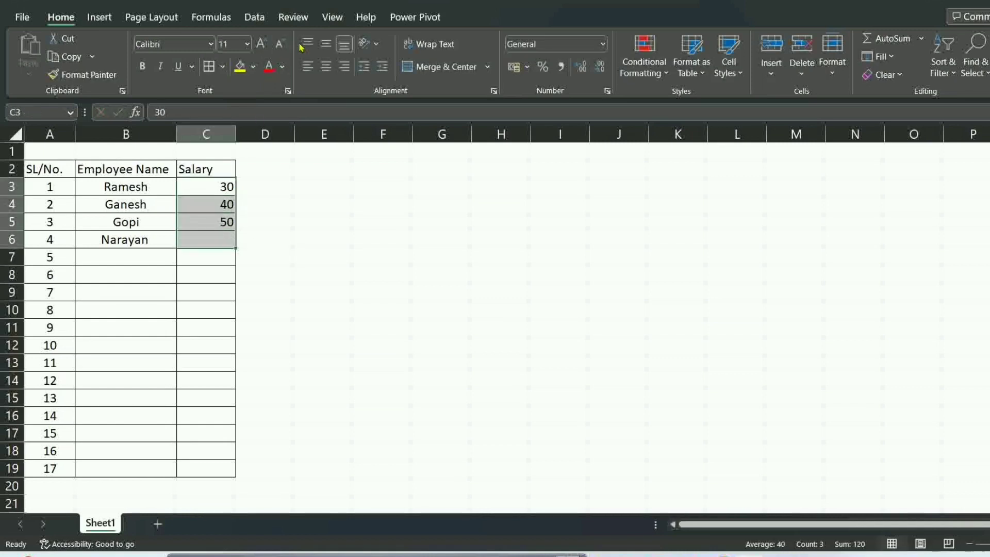
click(325, 66)
click(307, 289)
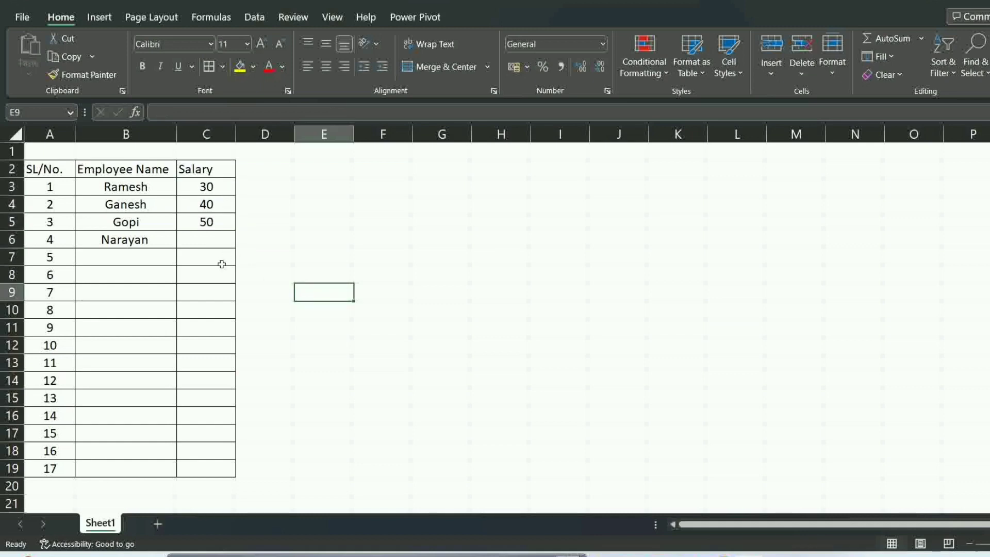
Step: Total the salaries in cells C3 through C5 with the AutoSum Sum function
drag(212, 186, 213, 236)
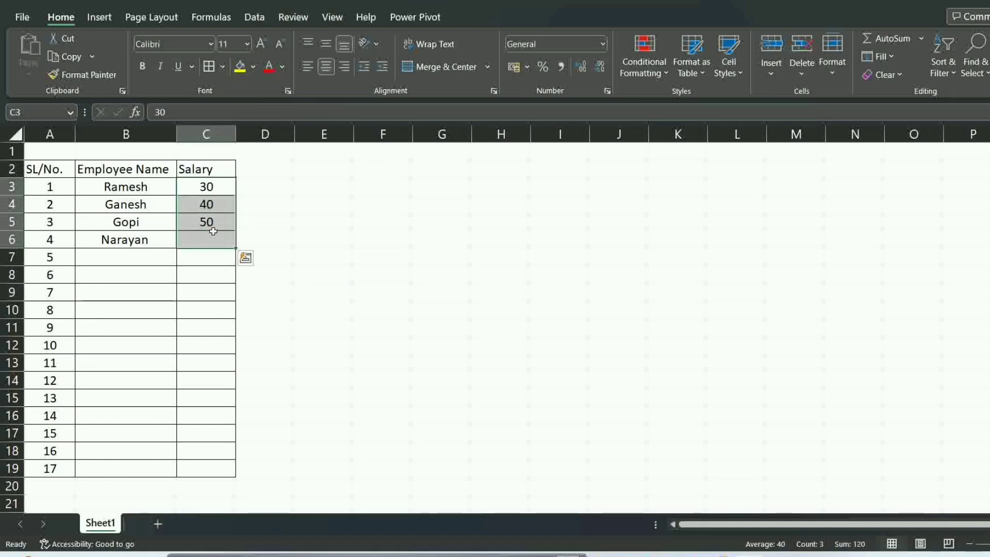
click(210, 187)
drag(211, 186, 214, 226)
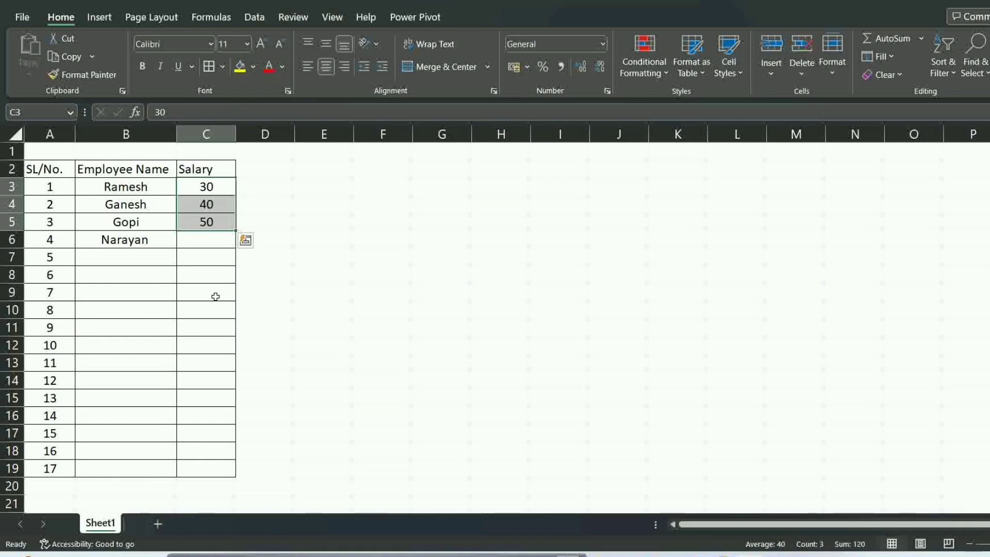
click(921, 38)
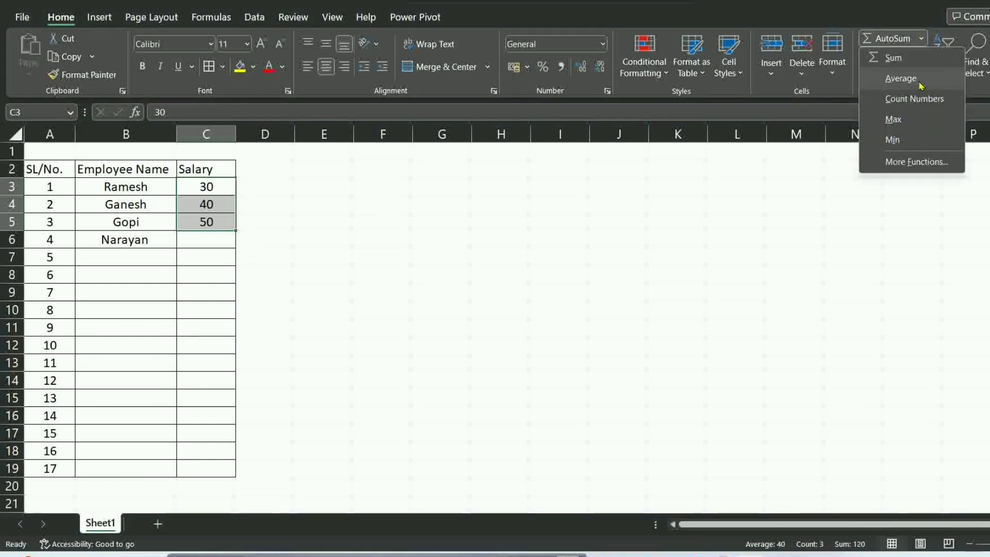
click(887, 58)
click(557, 202)
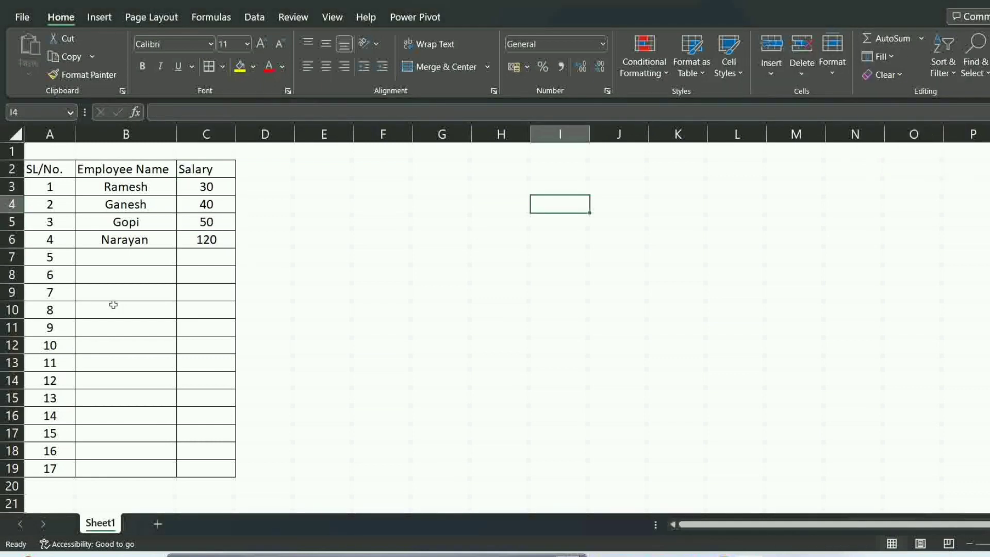
Step: Inspect the SUM formula in cell C6 and clear it from the cell
click(204, 245)
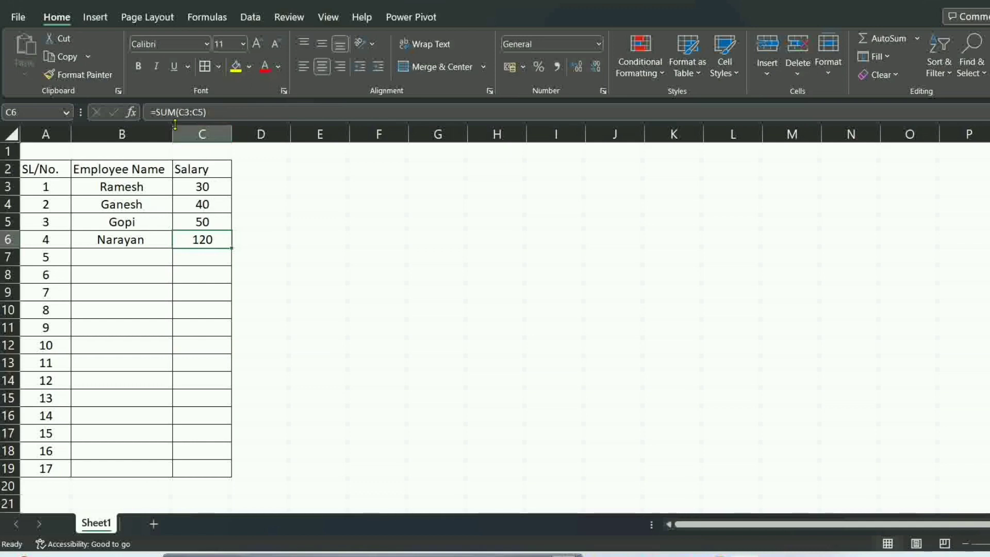
drag(153, 113, 232, 114)
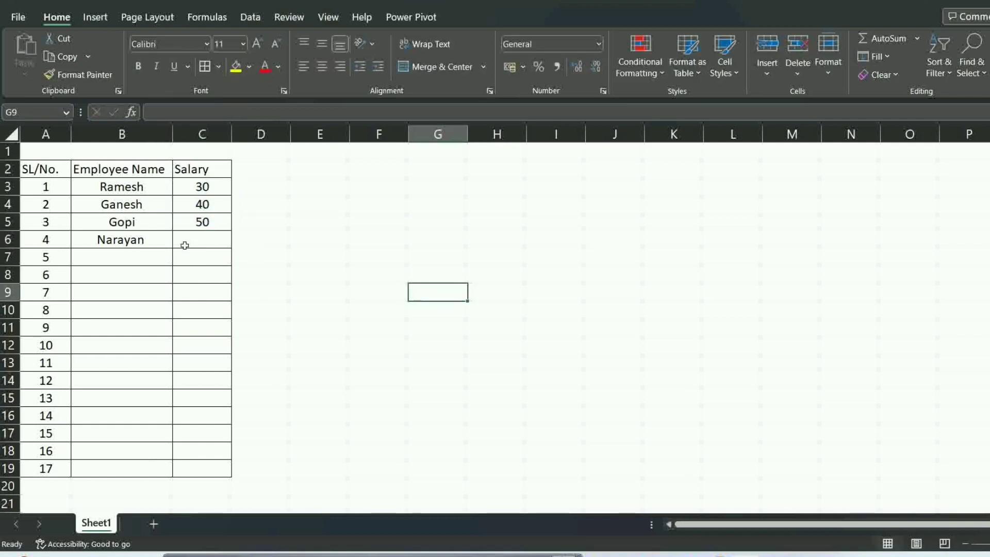
Step: Insert an entire row at cell C6, above the fourth employee's row
click(186, 245)
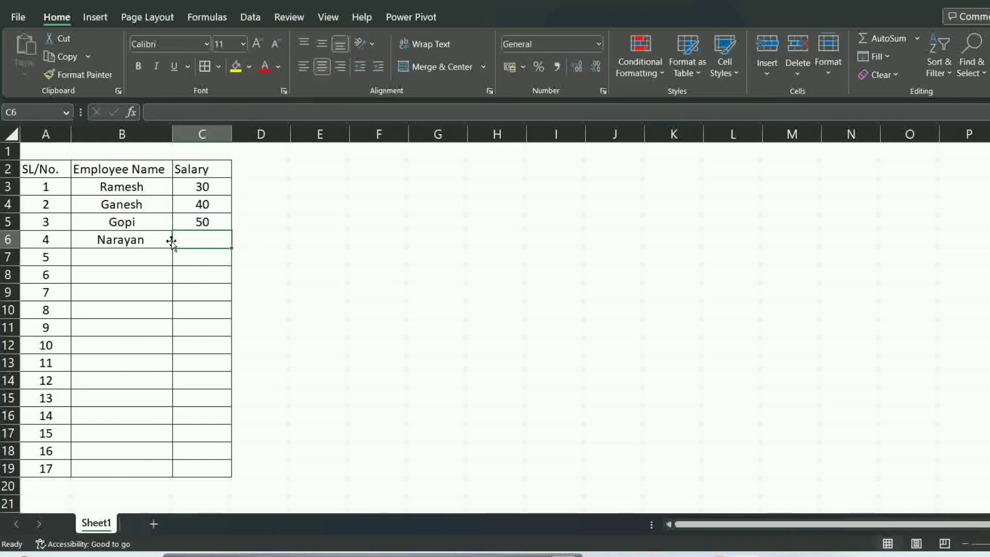
right_click(208, 241)
click(263, 283)
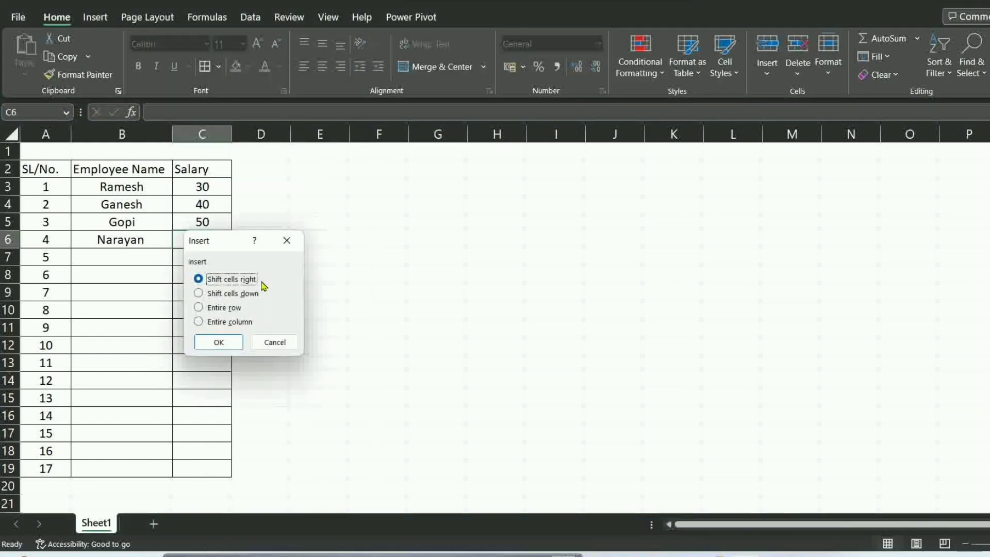
click(233, 308)
click(222, 342)
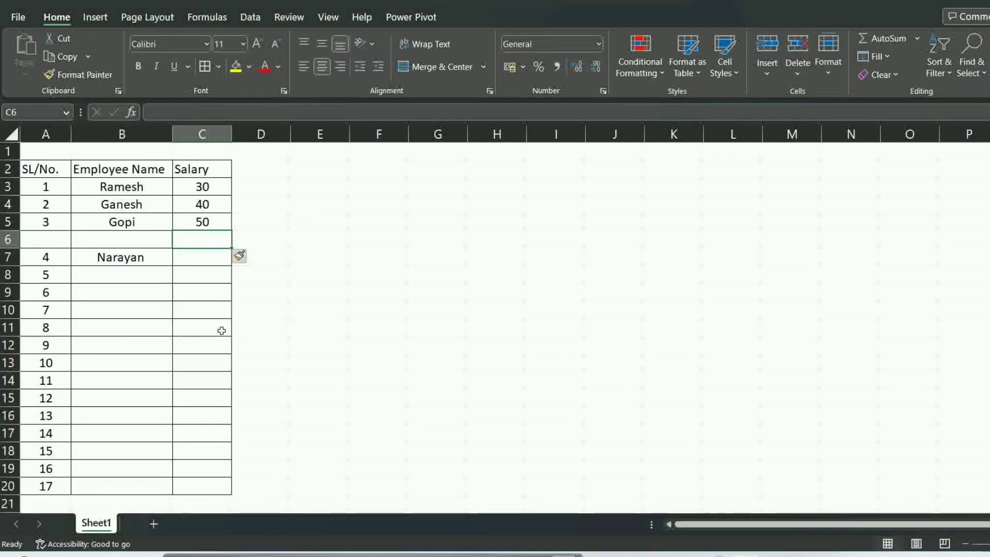
click(203, 285)
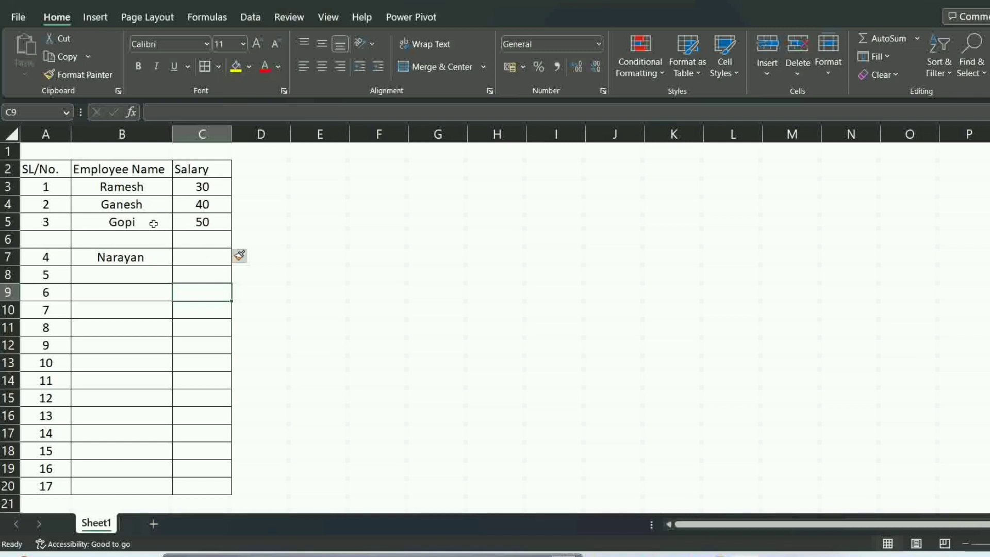
Step: Insert an entire column at cell B5, before the Employee Name column
click(154, 224)
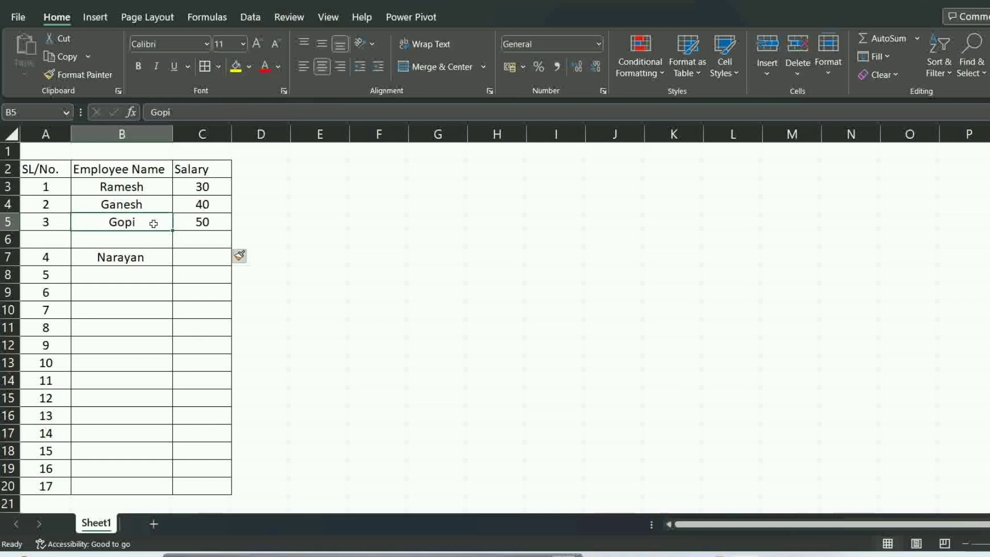
right_click(154, 224)
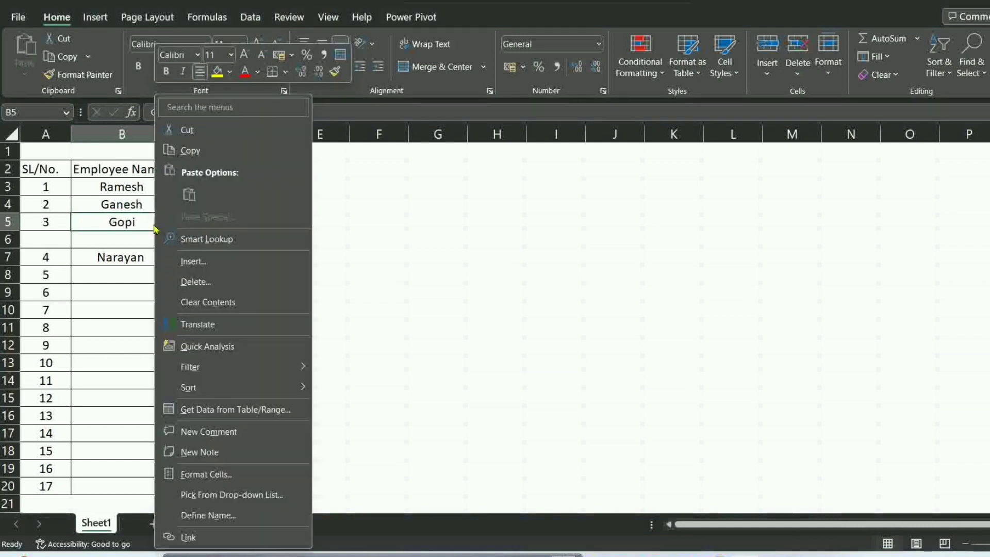
click(205, 267)
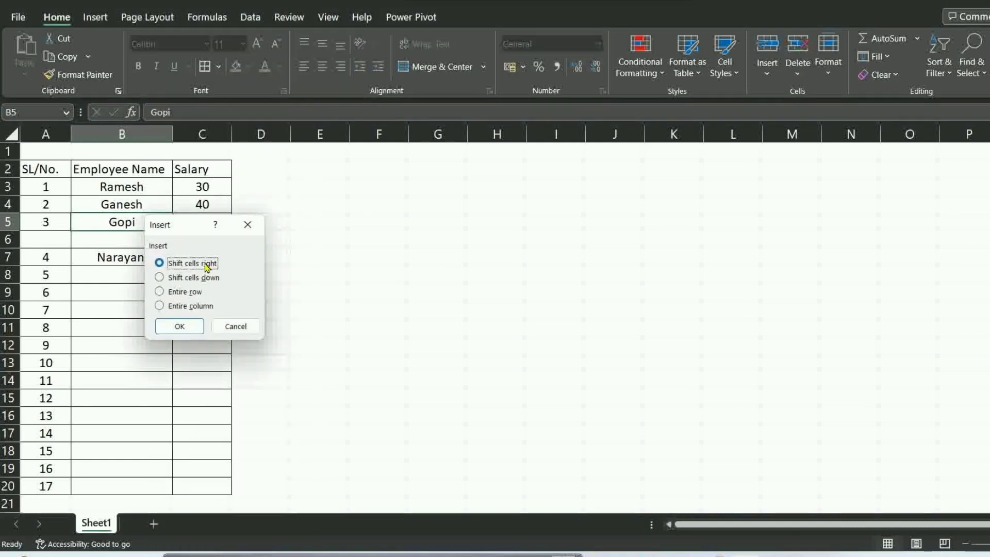
click(191, 306)
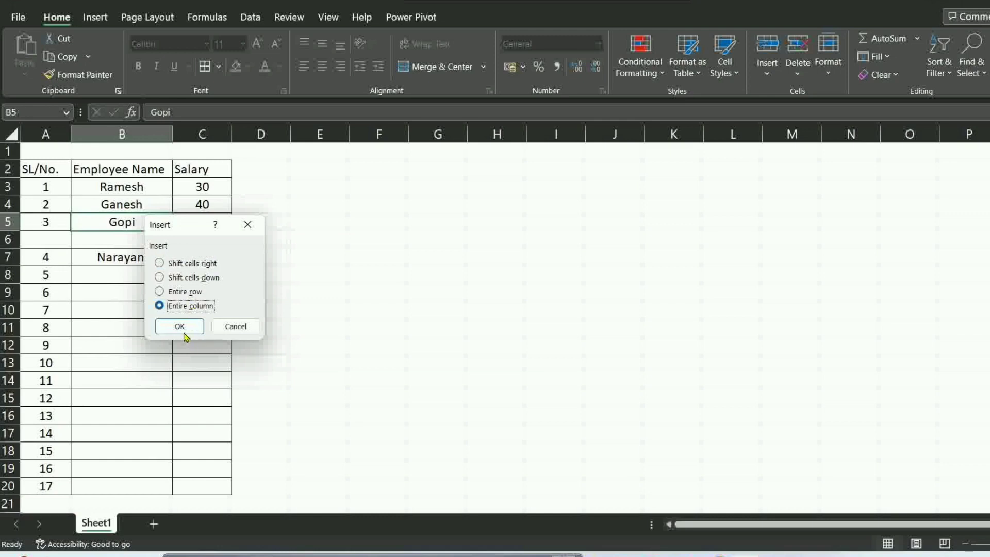
click(179, 327)
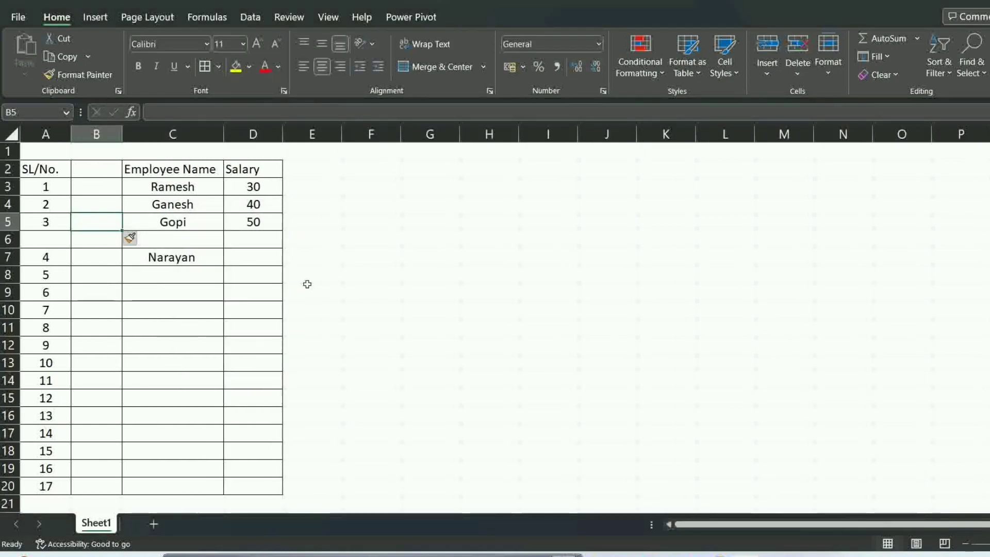
click(368, 257)
Step: Try creating a table from the range A2:D5 without the headers option, and undo it
click(107, 191)
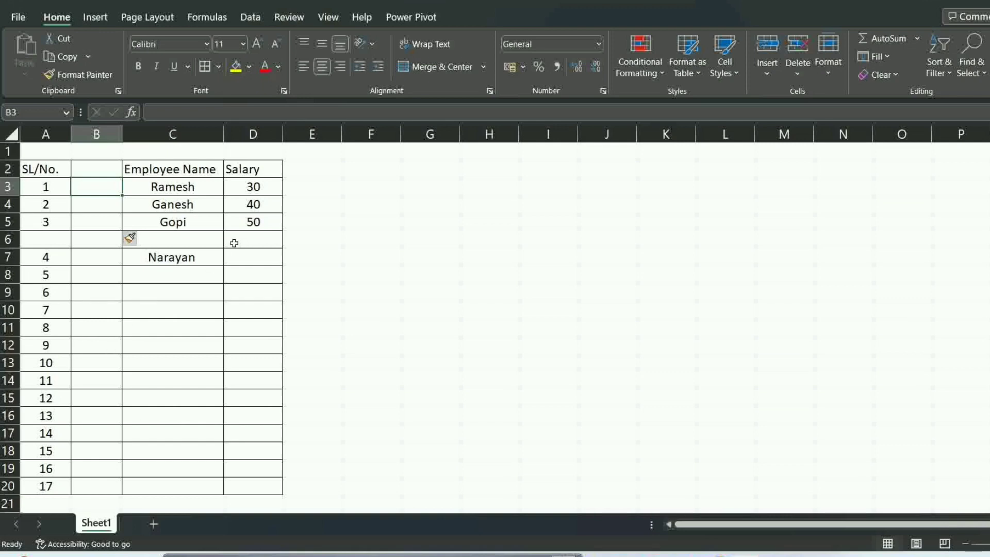
click(155, 19)
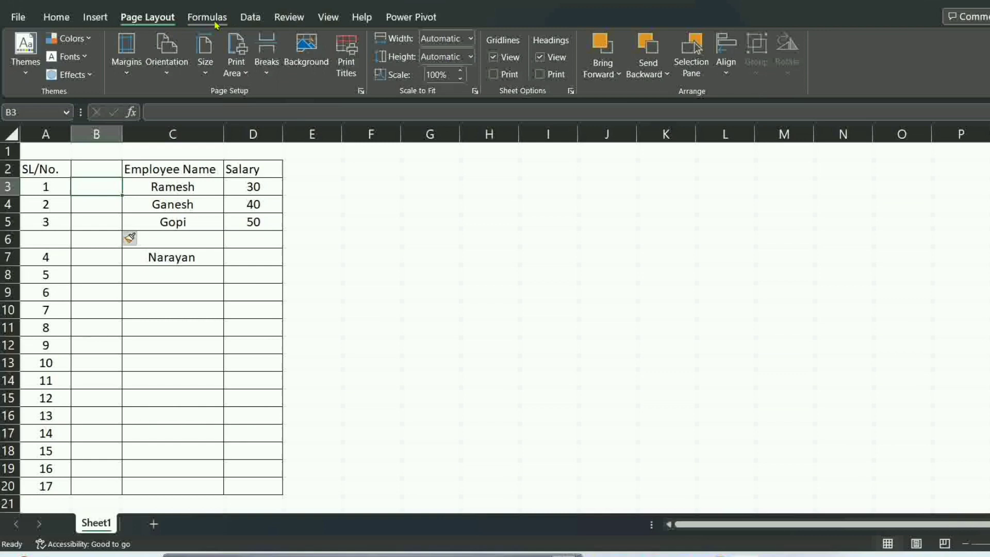
click(95, 18)
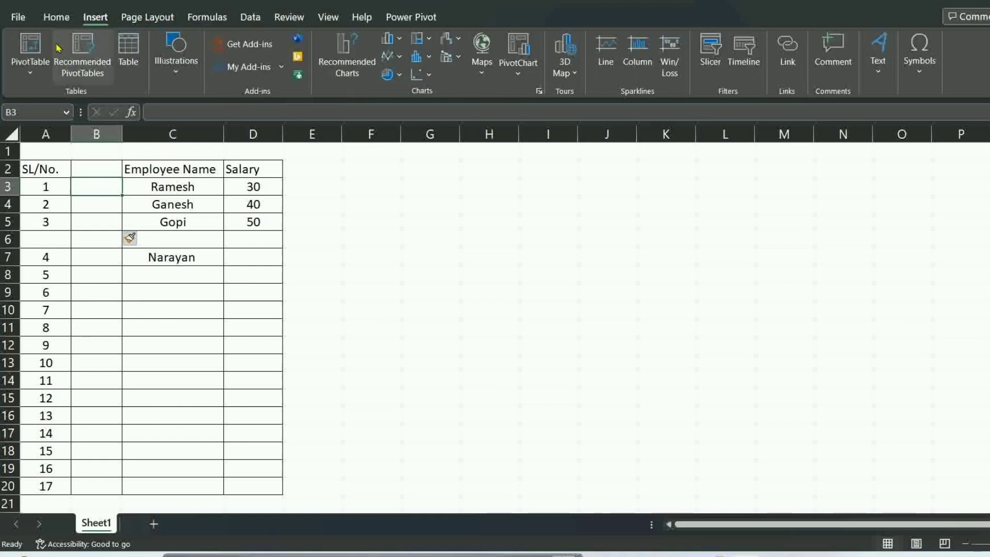
click(128, 49)
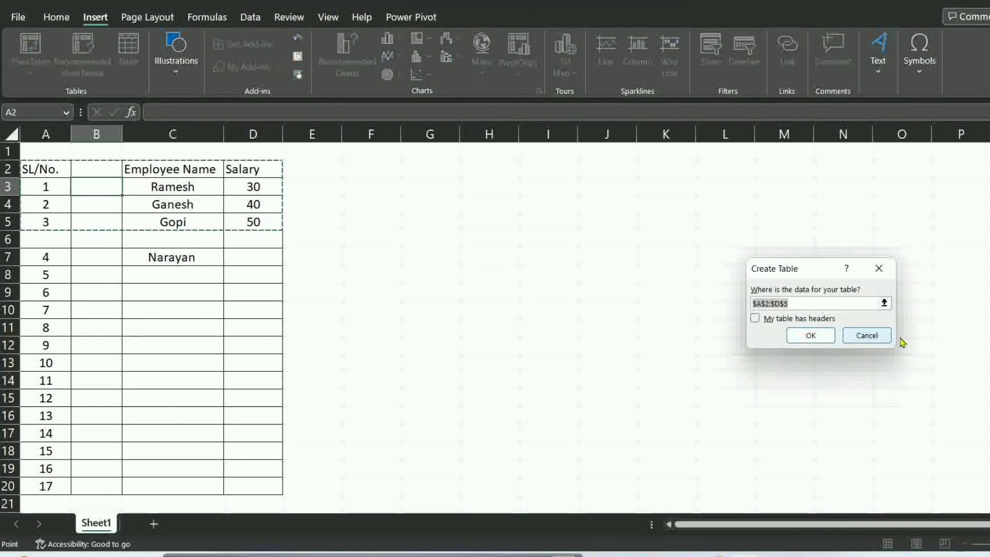
click(815, 338)
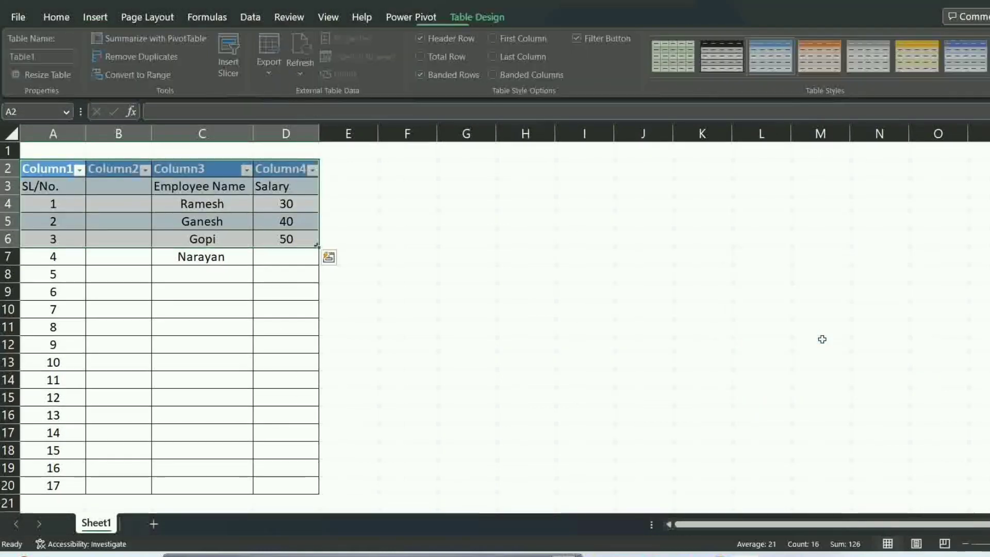
click(604, 339)
key(ctrl+z)
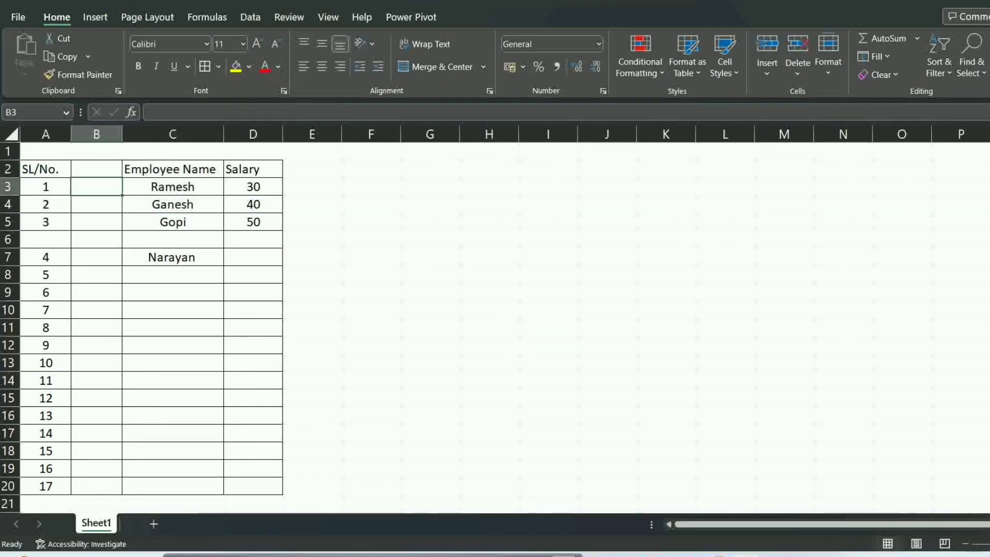
Step: Undo the inserted column before Employee Name and the inserted row above the fourth employee
drag(563, 301, 461, 278)
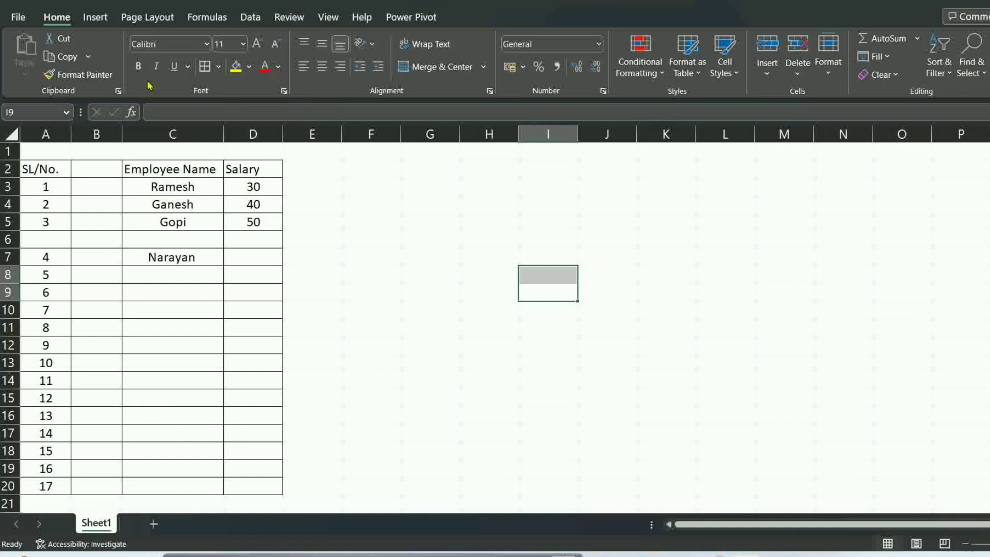
key(ctrl+z)
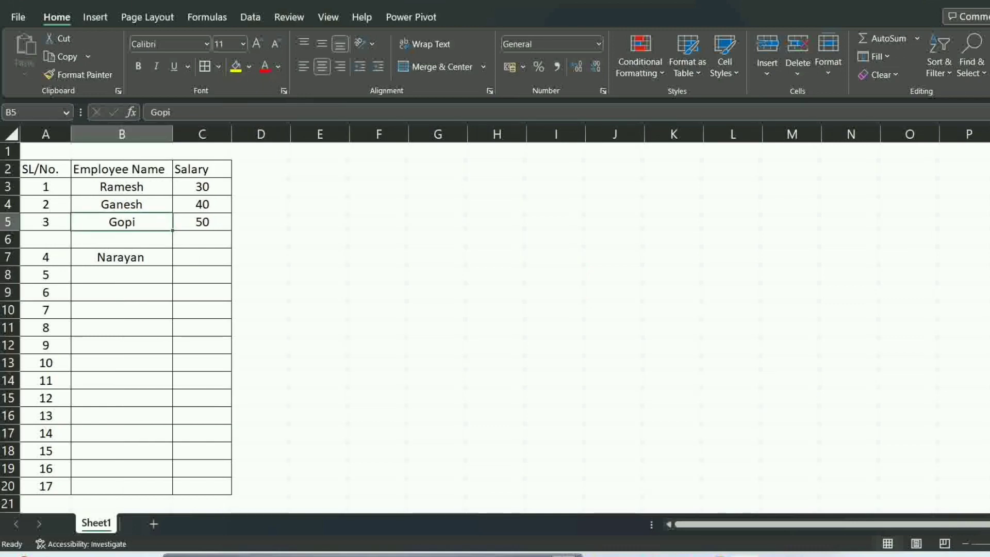
key(ctrl+z)
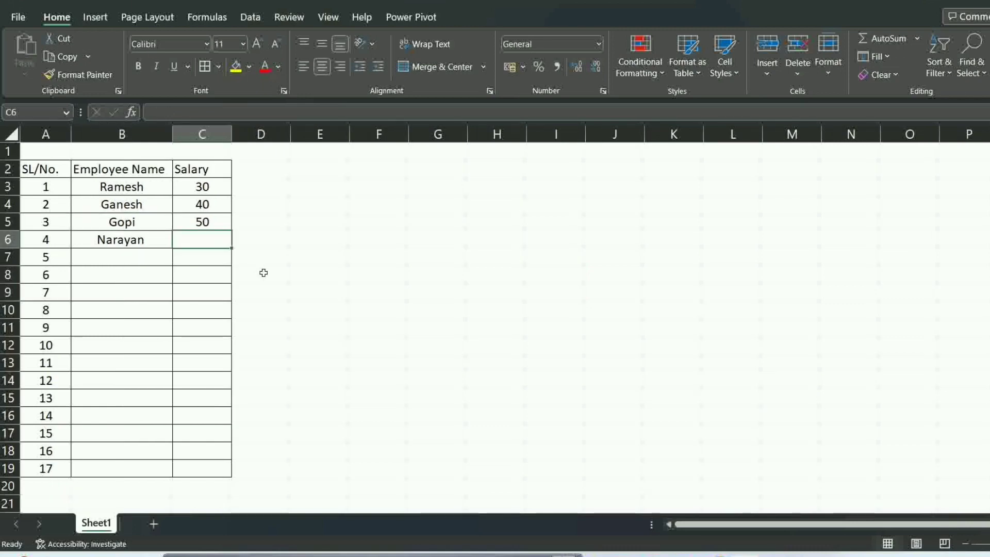
click(428, 254)
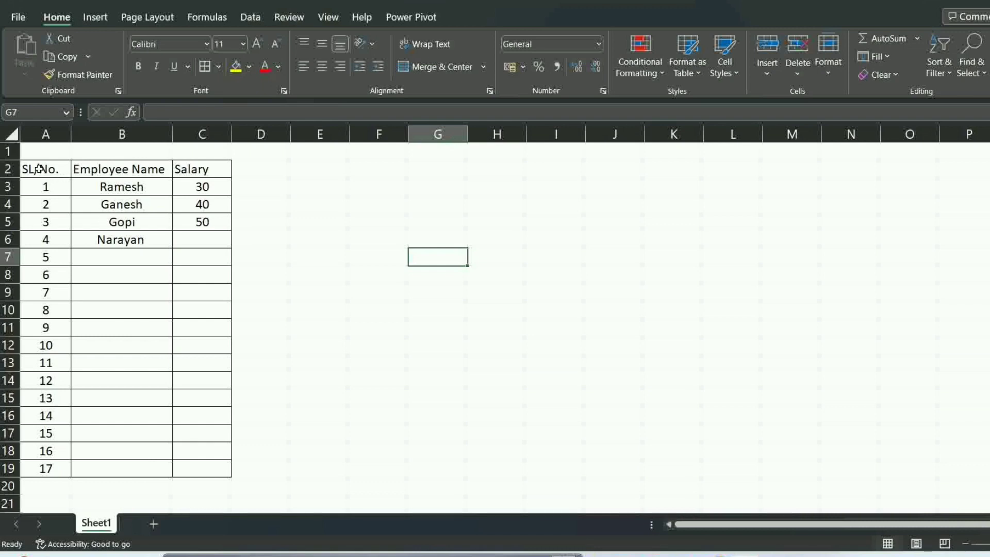
Step: Set the print settings to Print Selection for the range A2:C19 and return to the sheet without printing
drag(39, 168, 202, 471)
click(436, 345)
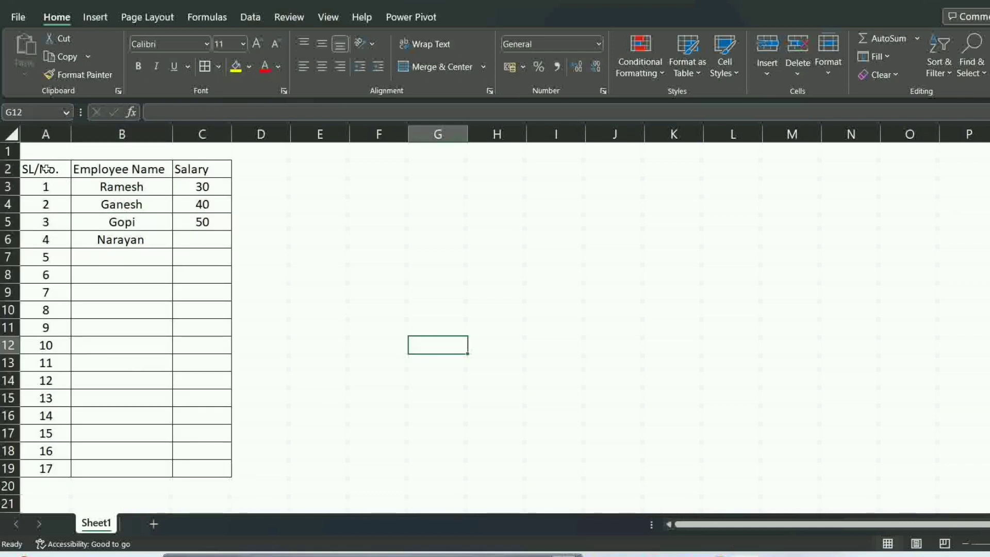
drag(45, 168, 219, 469)
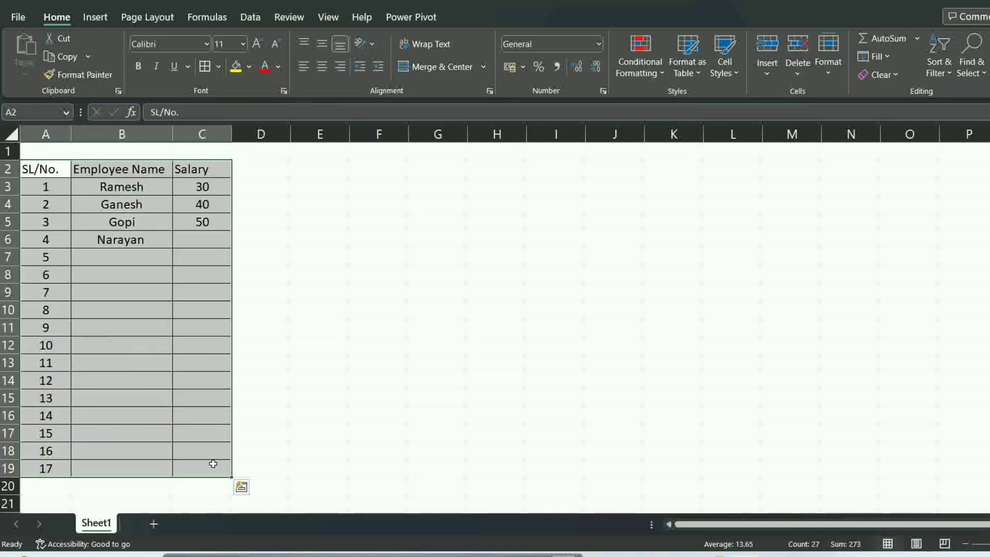
key(ctrl+p)
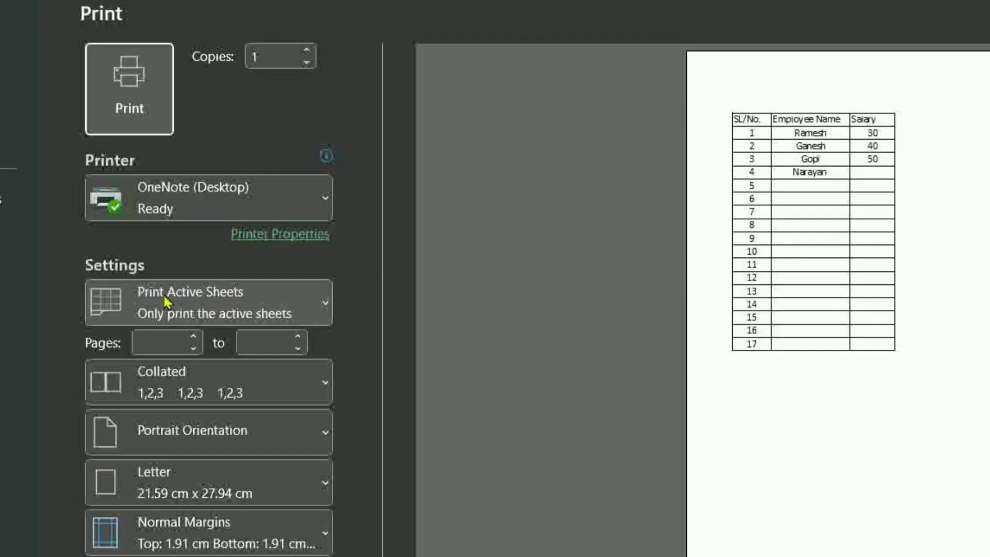
click(317, 305)
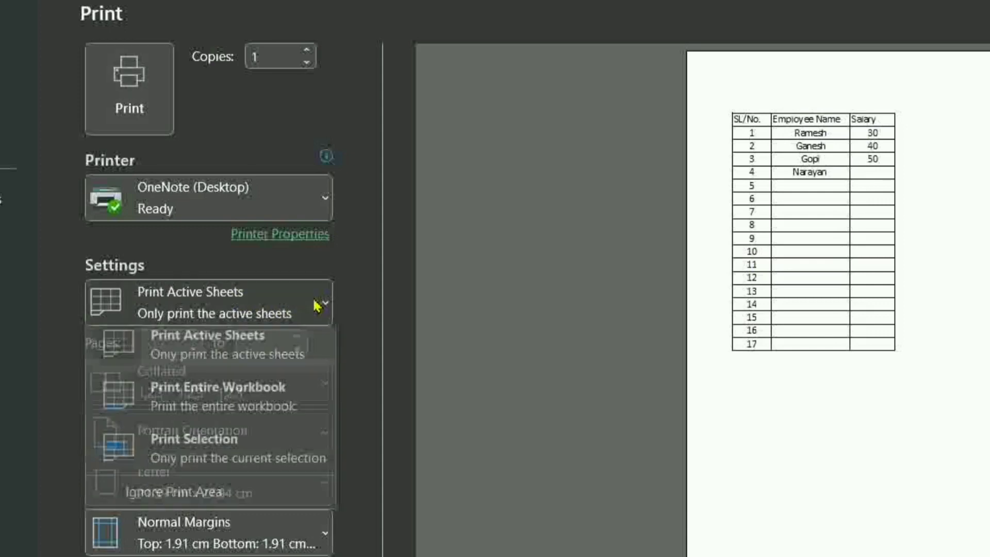
click(209, 461)
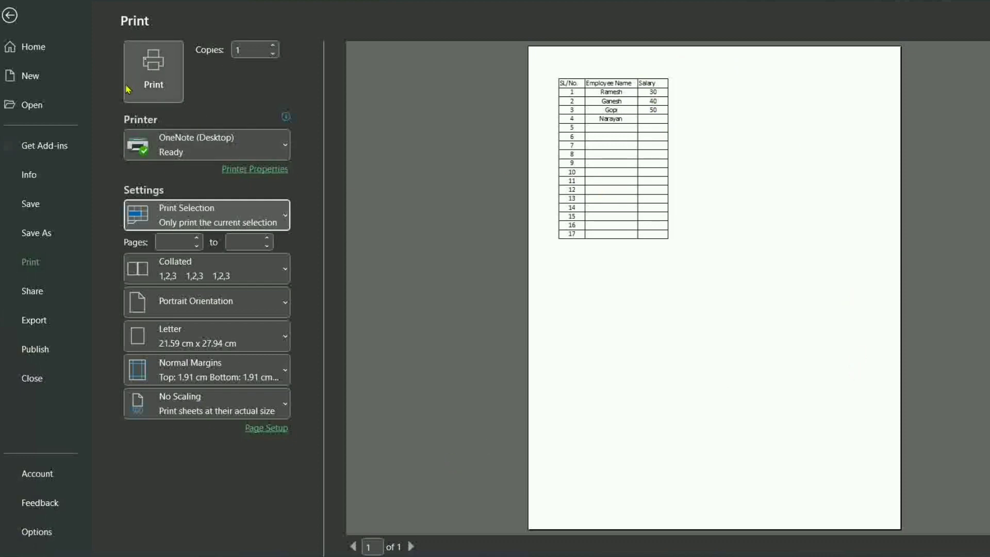
click(10, 15)
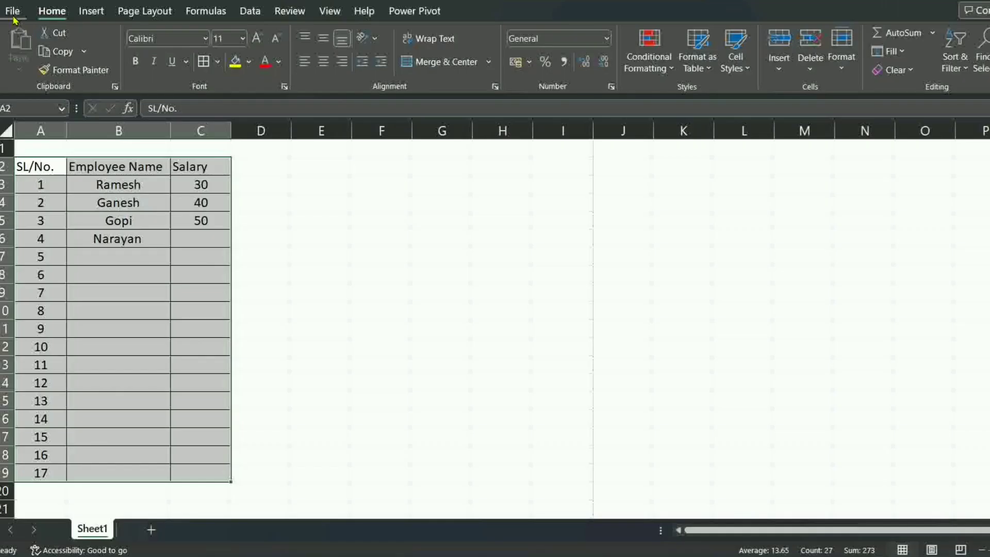
click(409, 292)
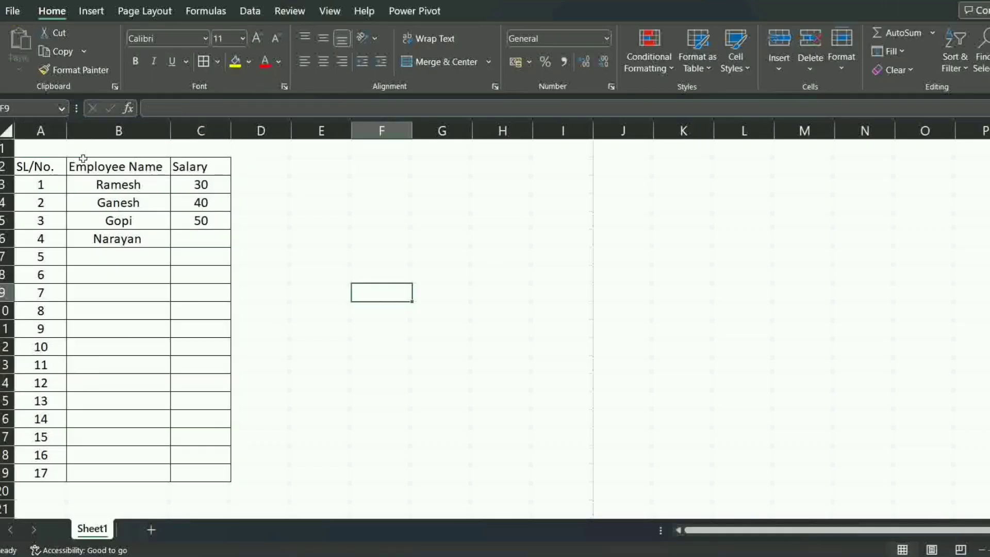
Step: Set the sheet's paper size to A4 (21 cm x 29.7 cm)
click(52, 149)
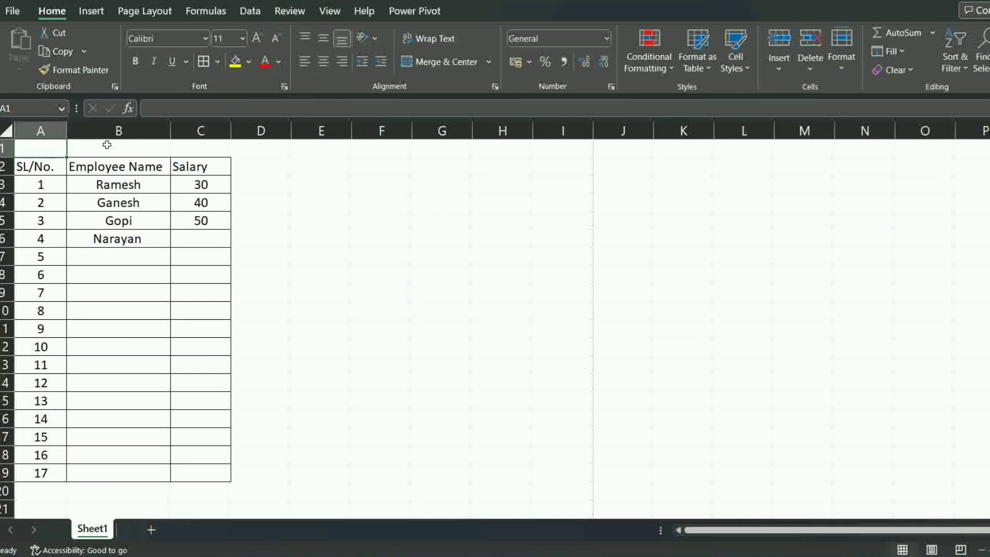
click(147, 11)
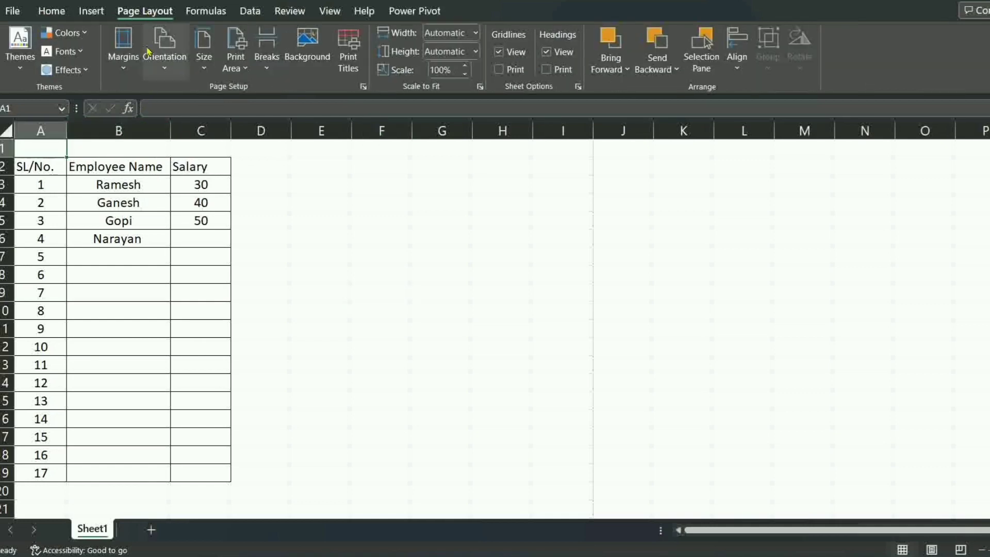
click(204, 57)
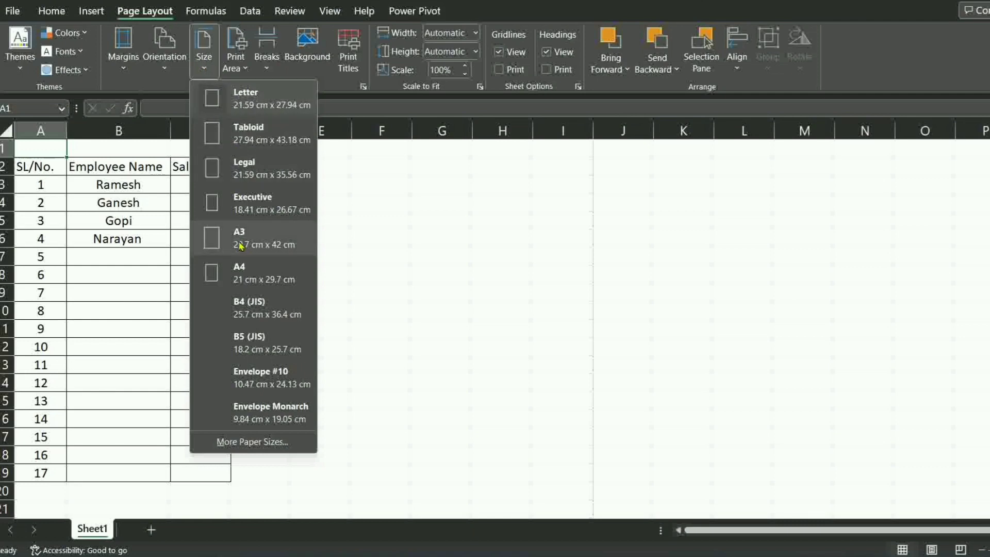
click(240, 276)
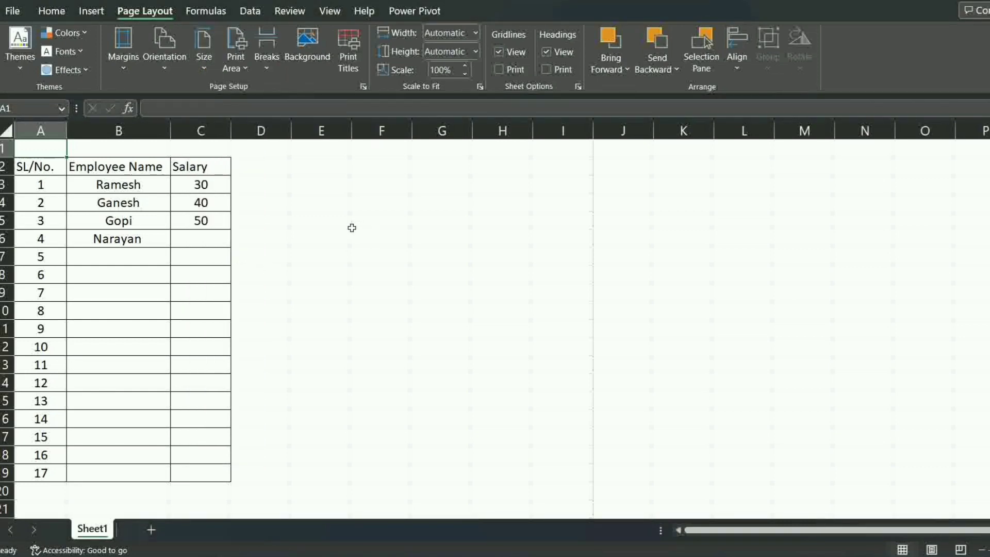
Step: Examine where the dashed page-break lines fall across the sheet's columns and rows
click(384, 241)
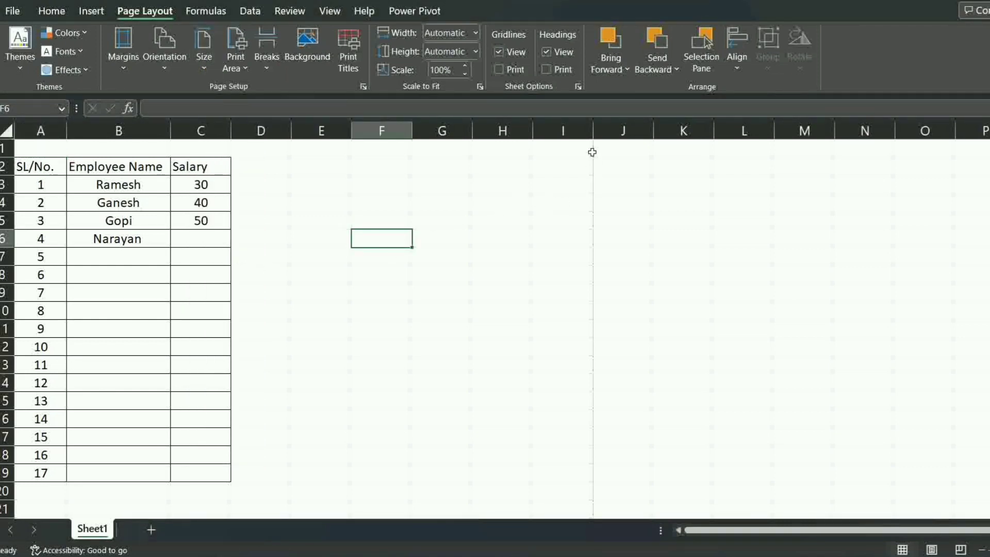
scroll(597, 487, down, 4)
scroll(595, 477, up, 4)
scroll(495, 367, down, 10)
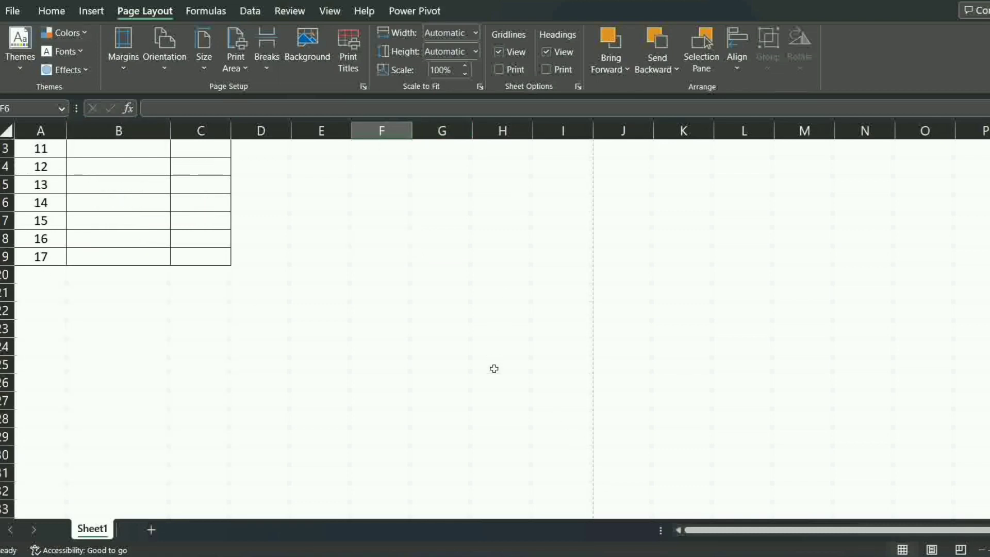
scroll(492, 341, down, 1)
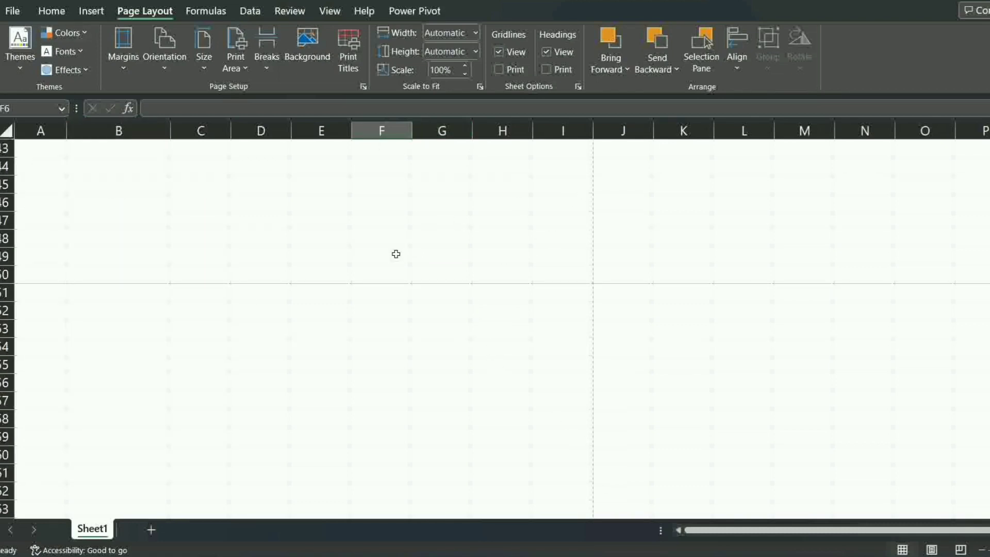
scroll(260, 153, up, 11)
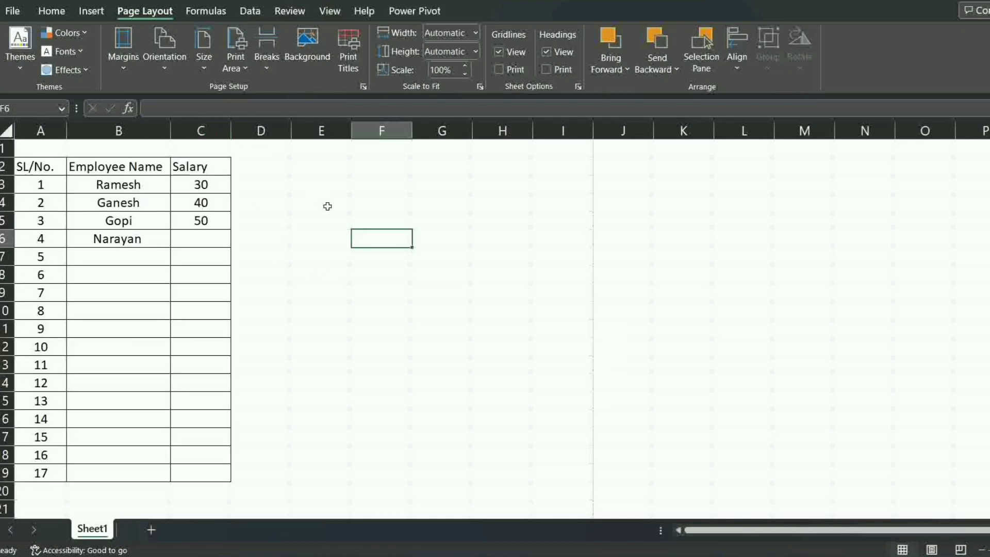
scroll(846, 356, down, 12)
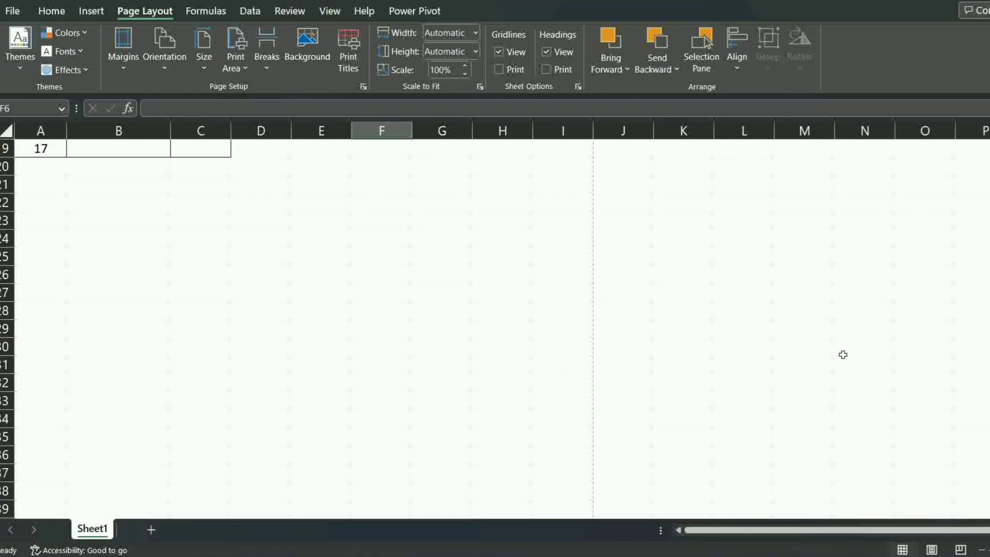
scroll(794, 428, down, 4)
scroll(623, 411, up, 16)
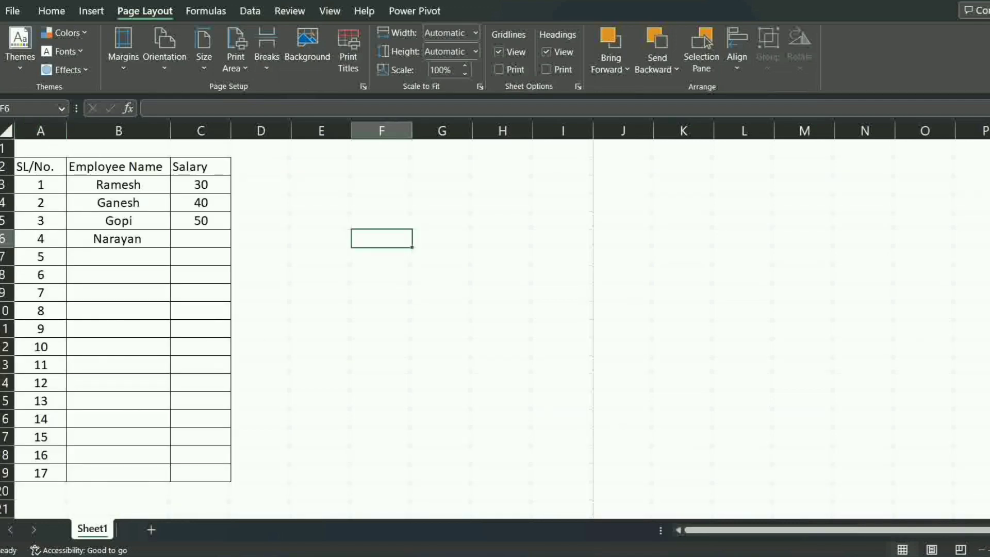
Step: Enter "work" in cell Q3 and "excel" in cell R3, outside the first page's area
click(989, 167)
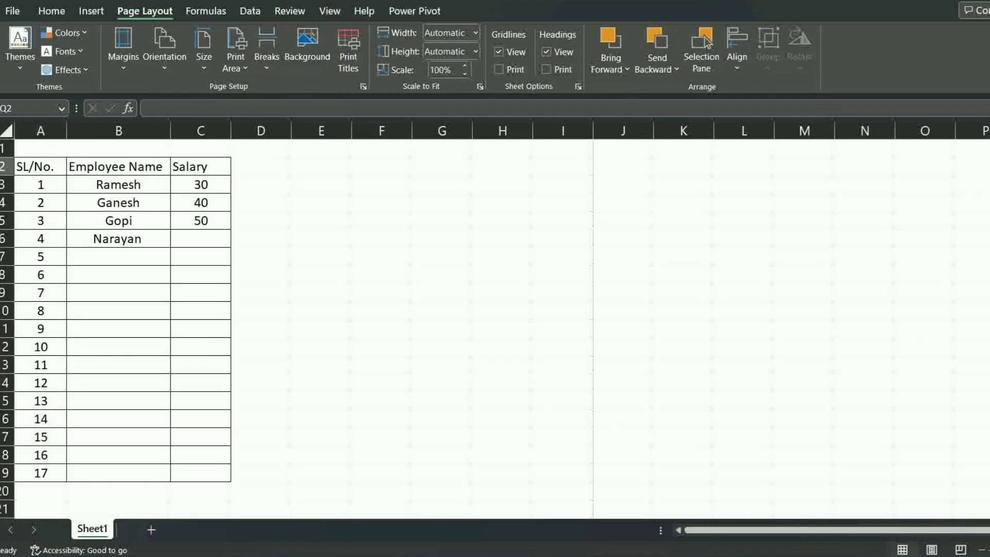
click(989, 148)
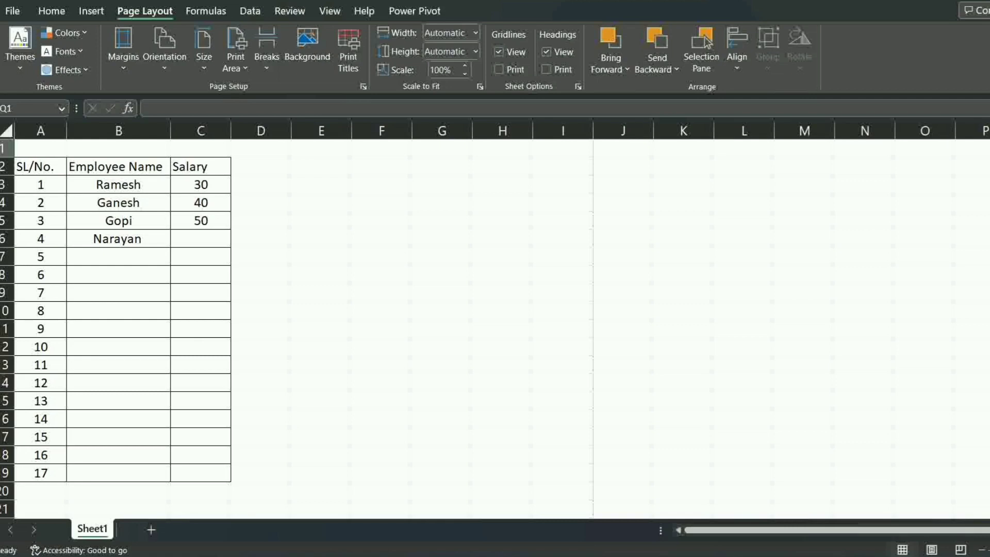
click(989, 185)
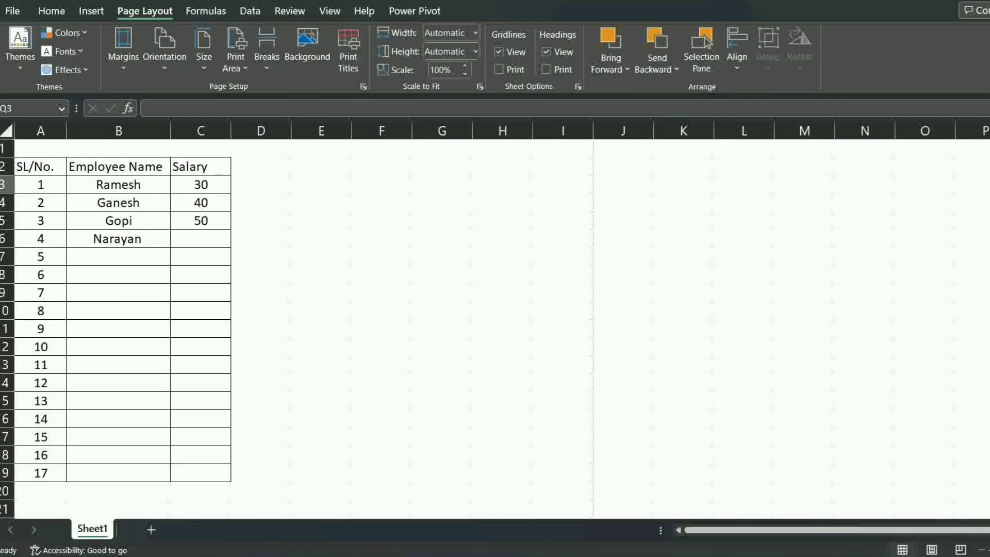
text(w)
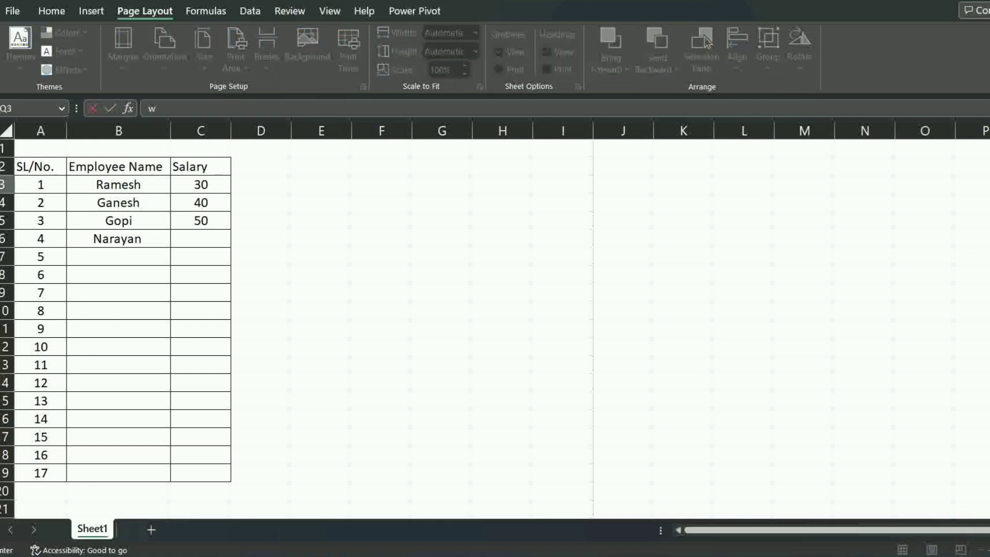
text(ork)
key(Tab)
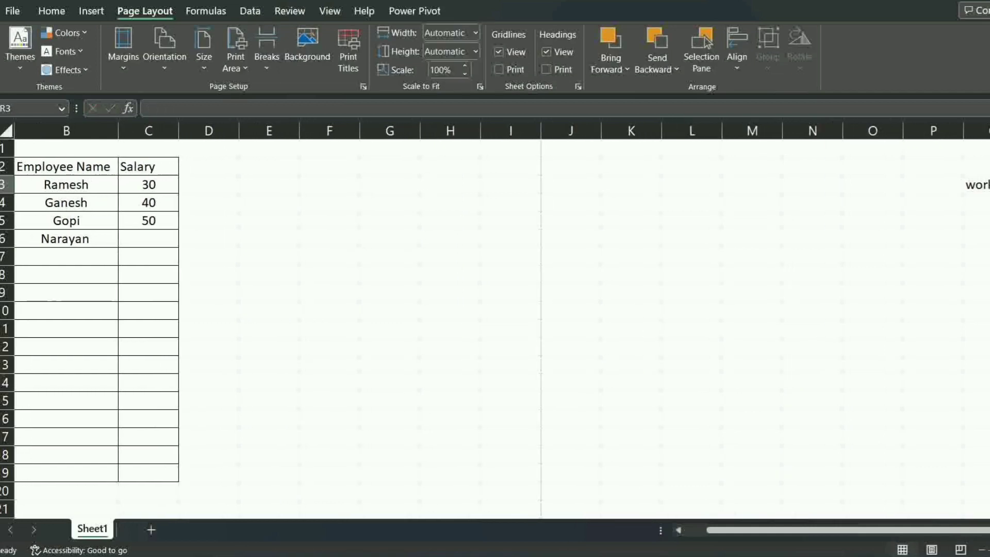
text(exce)
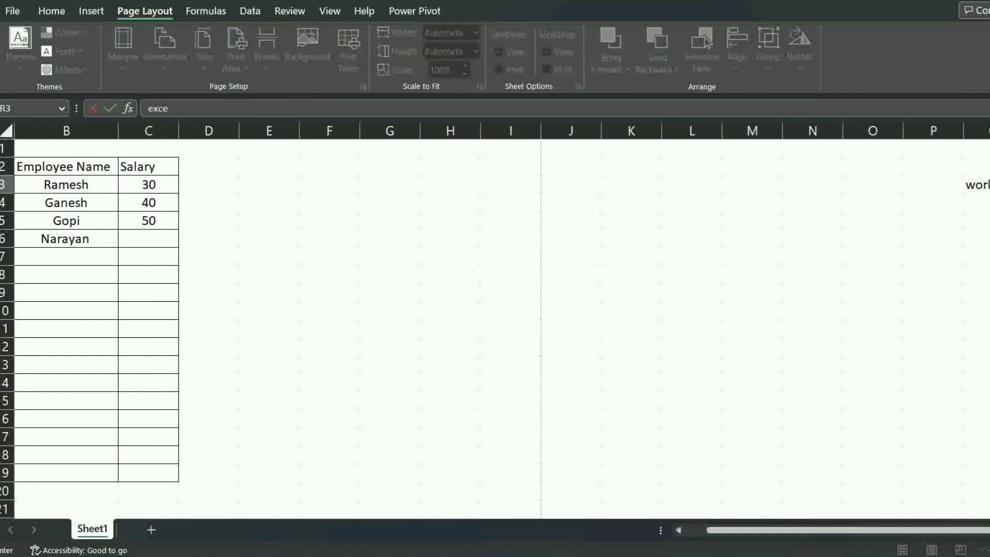
text(l)
key(Tab)
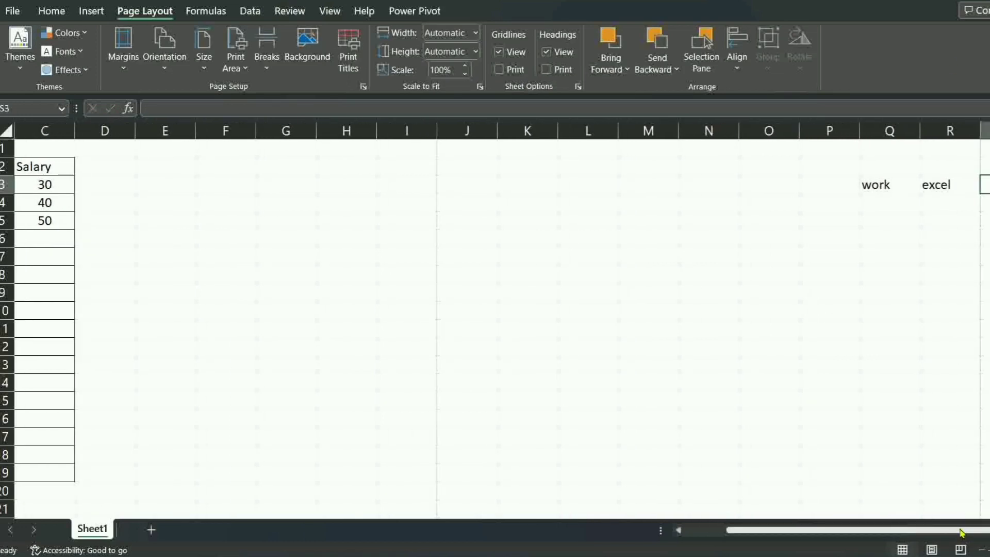
drag(961, 535, 917, 532)
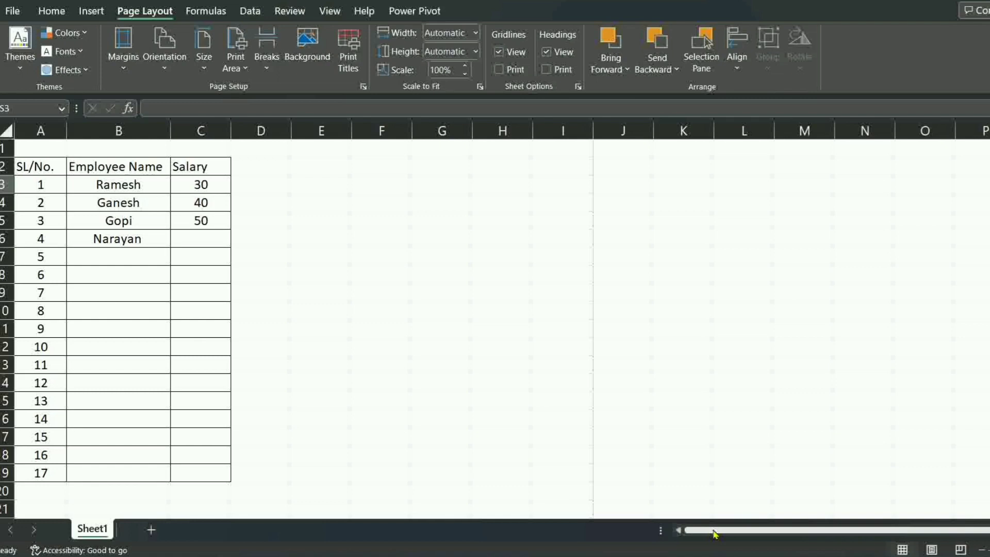
Step: Examine the sheet's page areas across the columns and down the rows, including the entries beyond the first page
drag(714, 534, 793, 534)
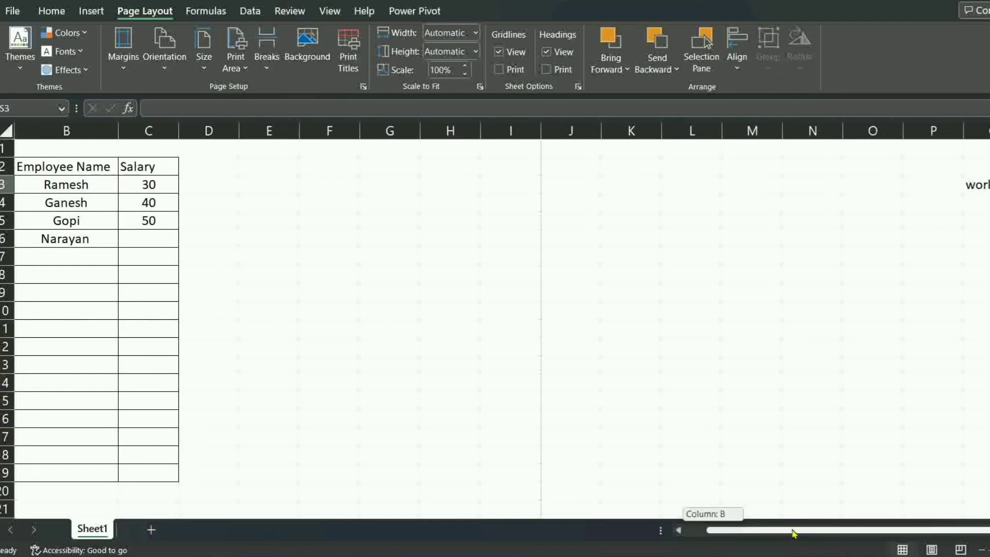
drag(794, 534, 661, 536)
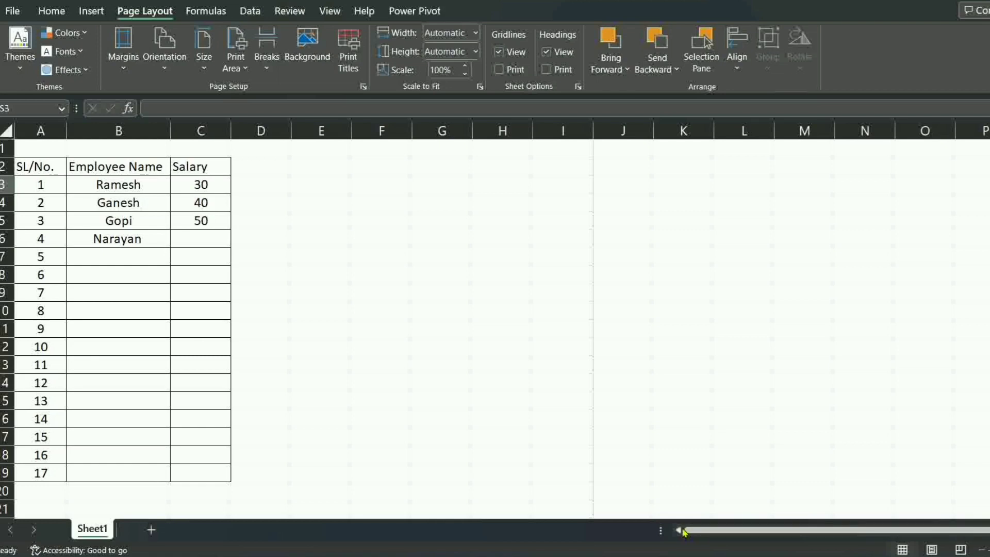
click(970, 546)
click(970, 547)
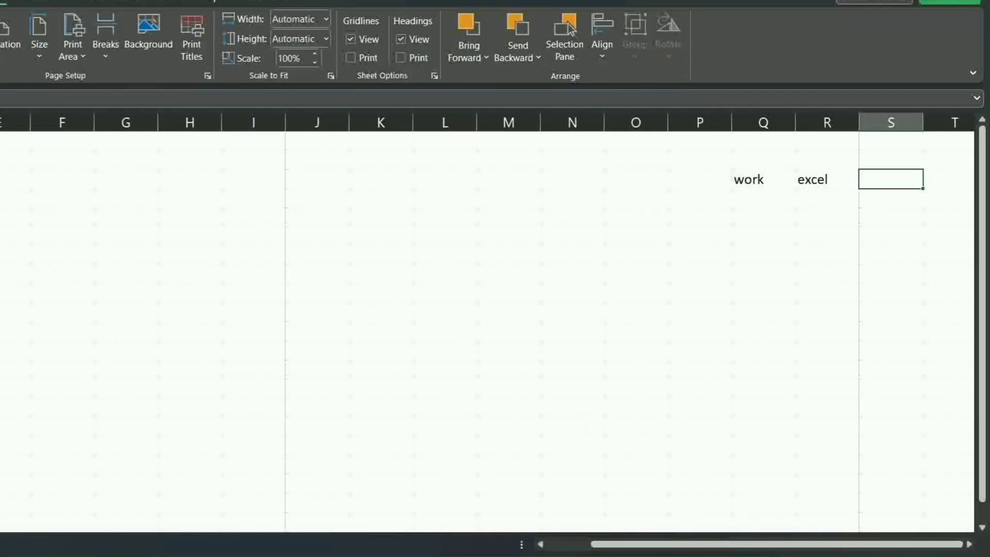
click(983, 529)
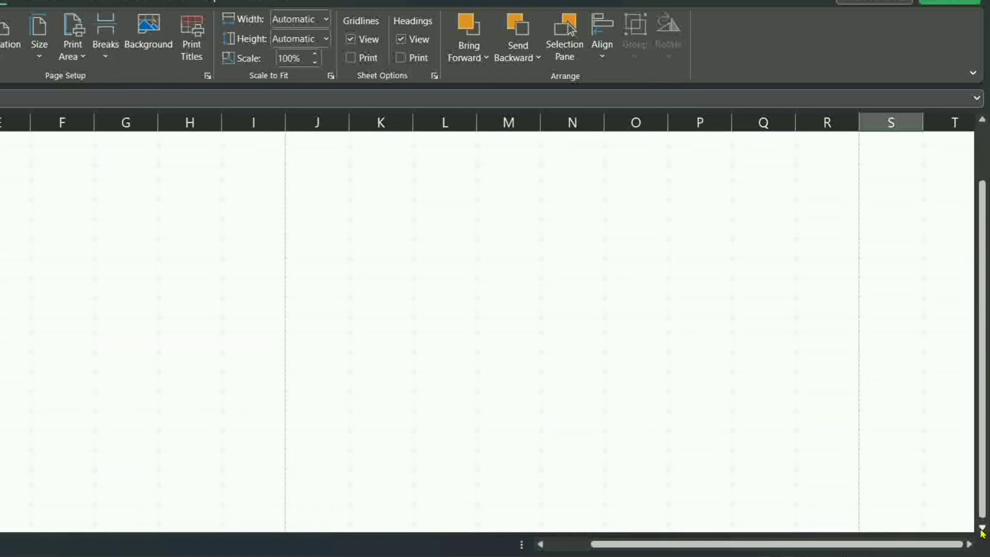
click(983, 529)
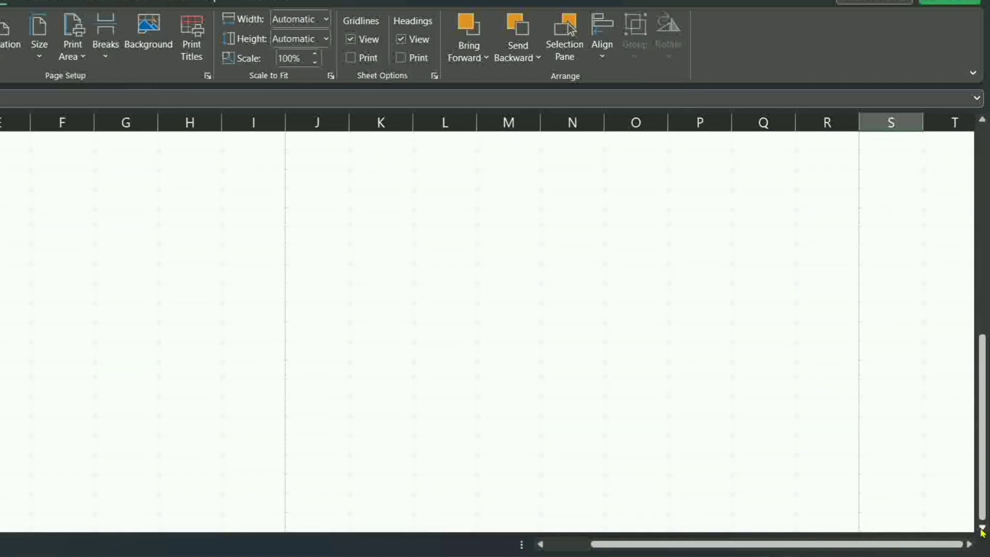
click(982, 528)
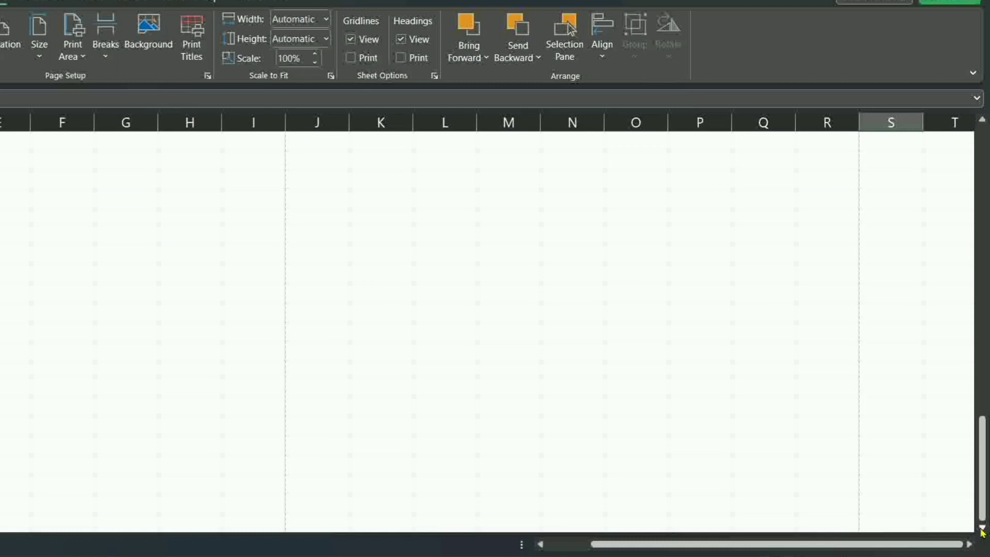
click(982, 530)
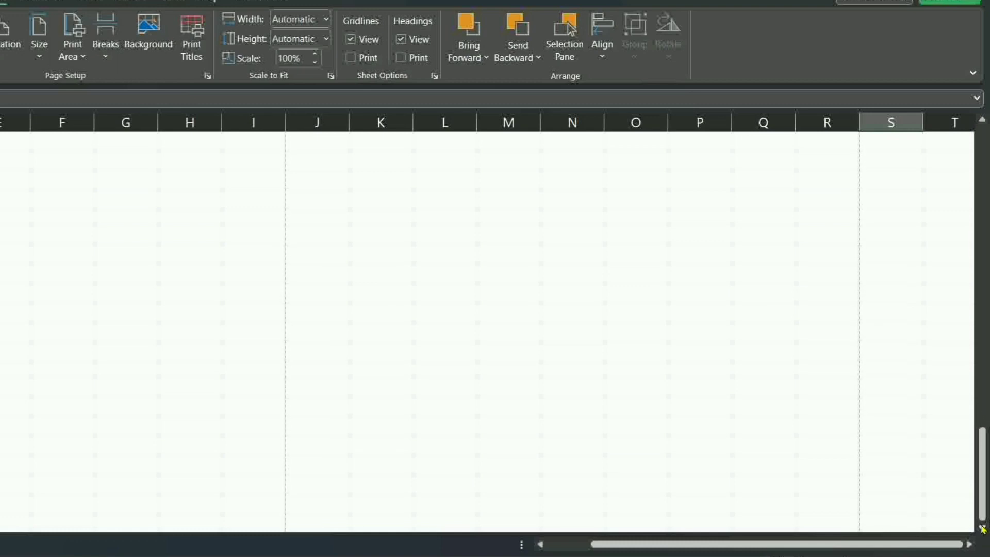
click(983, 120)
click(983, 120)
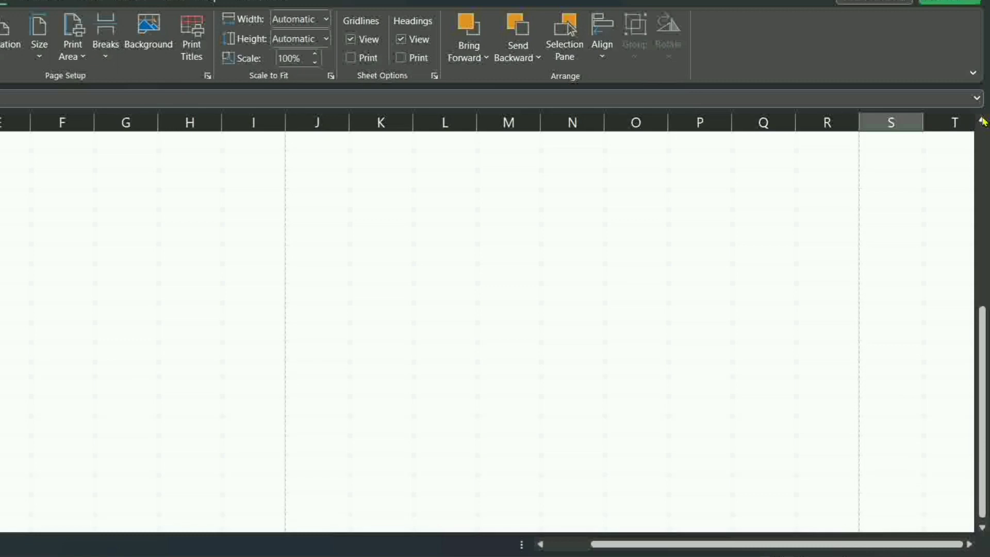
click(982, 119)
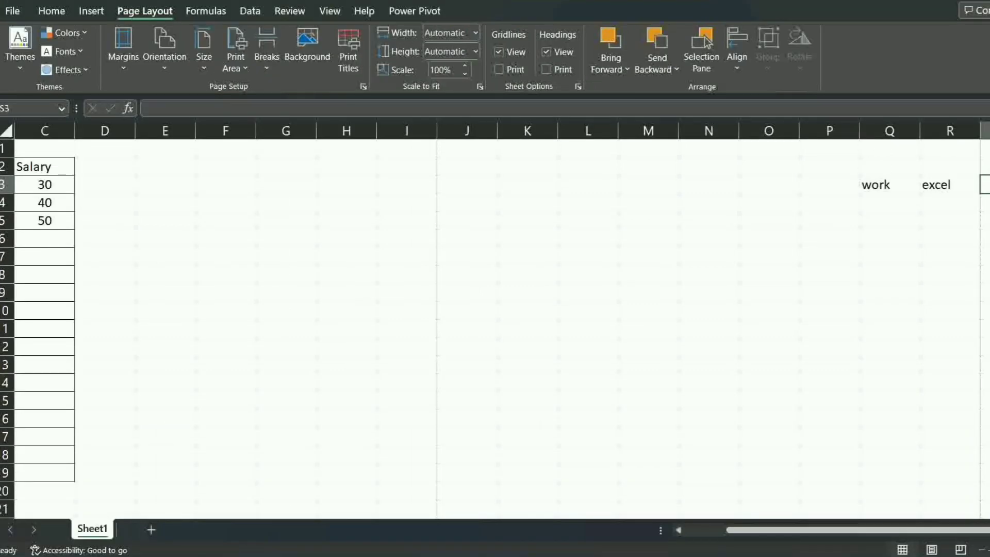
click(679, 530)
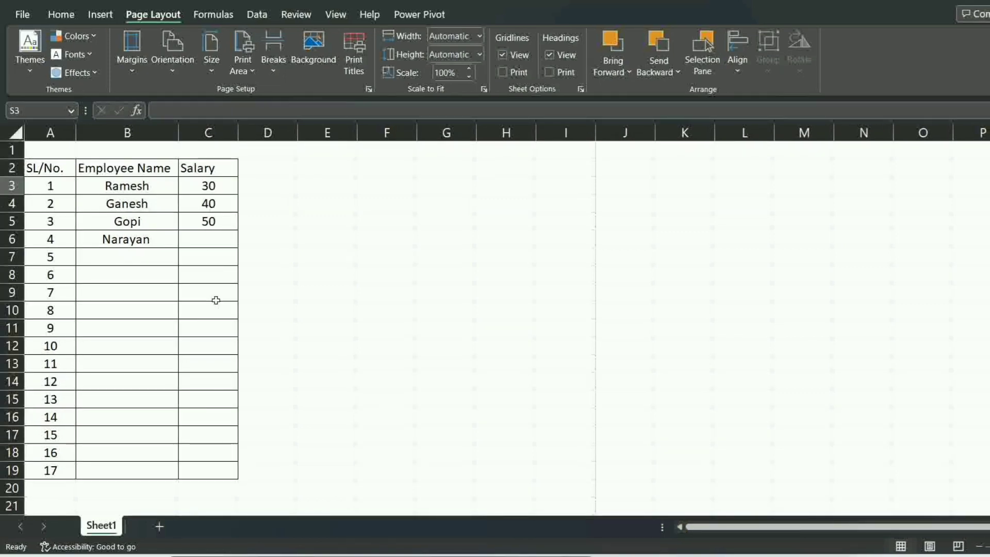
Step: Examine the sheet's column structure by selecting columns A, B, C and D one after another
click(61, 14)
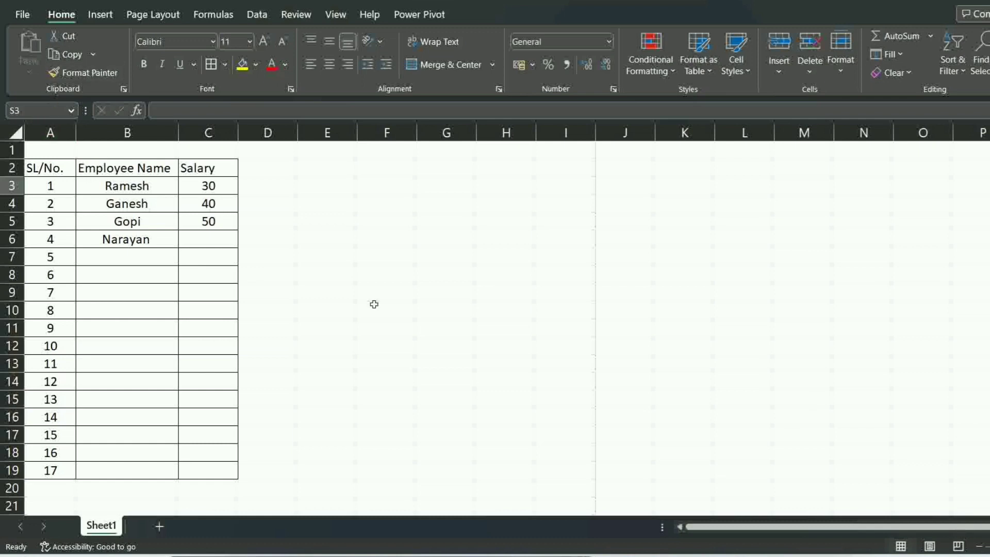
click(332, 273)
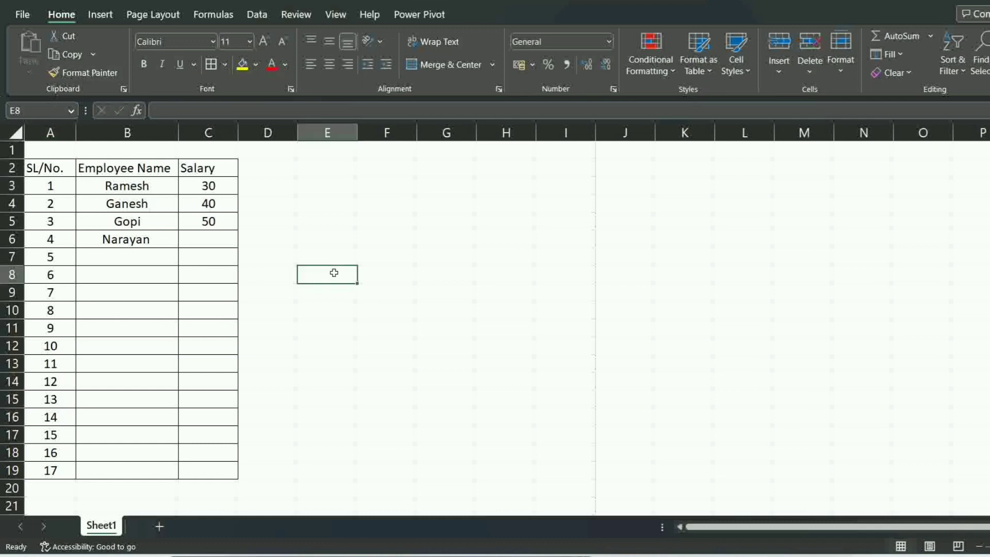
click(59, 132)
click(128, 133)
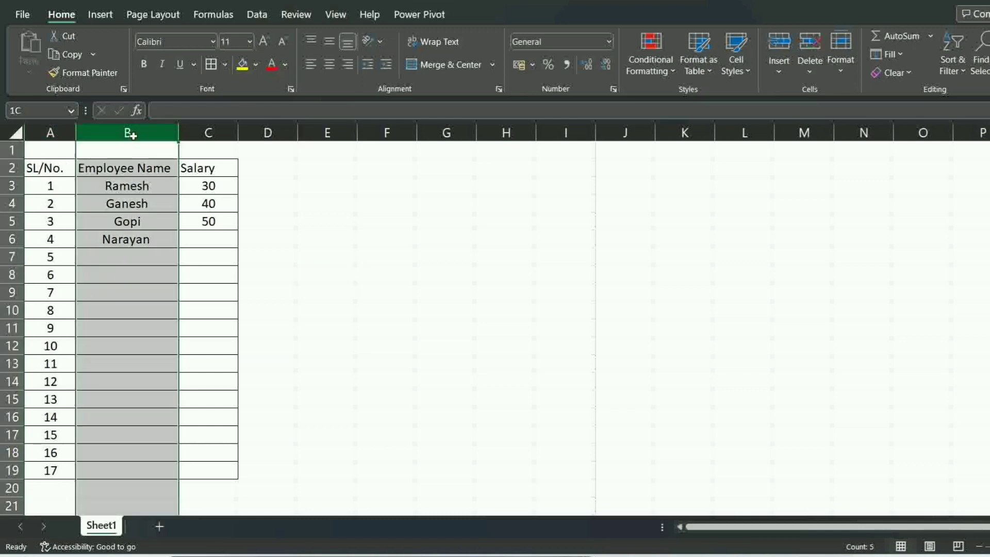
click(204, 133)
click(266, 133)
click(307, 243)
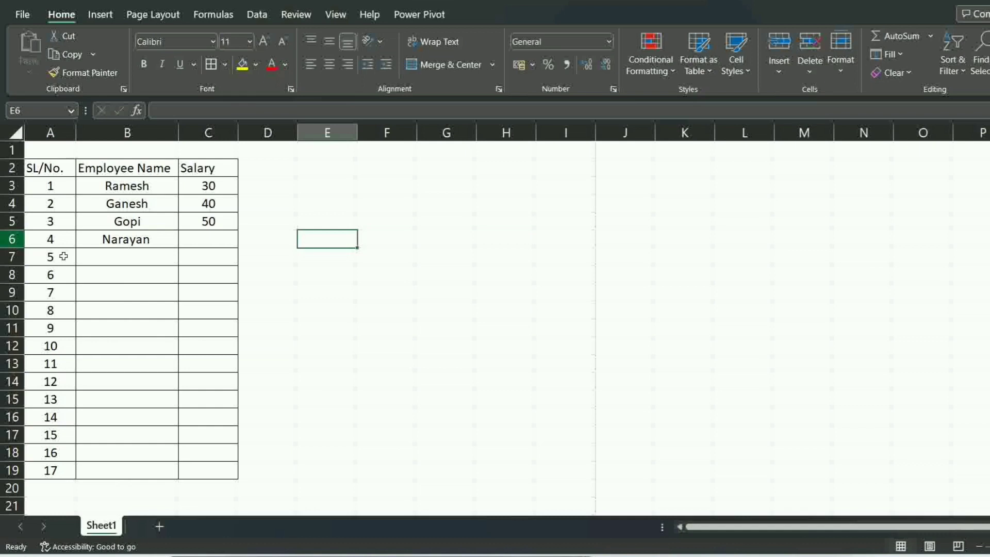
Step: Add up the salaries in C3 and C4 in cell C6 with the formula =SUM(C3:C4), and review that cell's formula
click(197, 239)
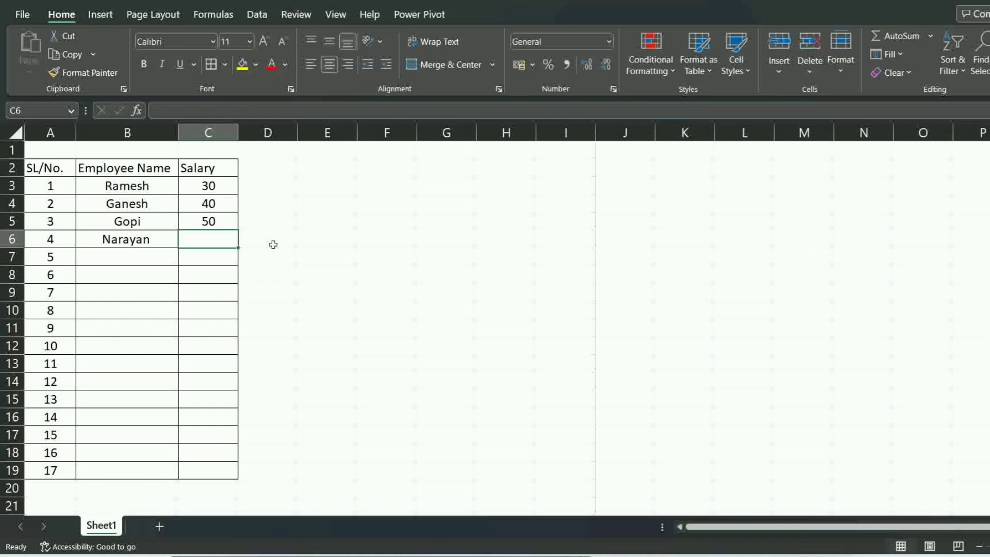
text(=)
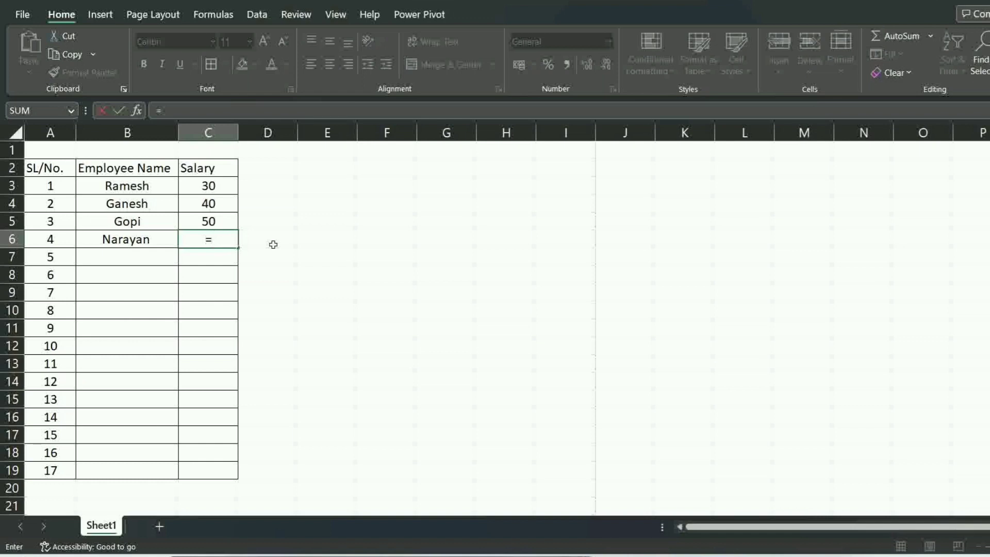
text(sum)
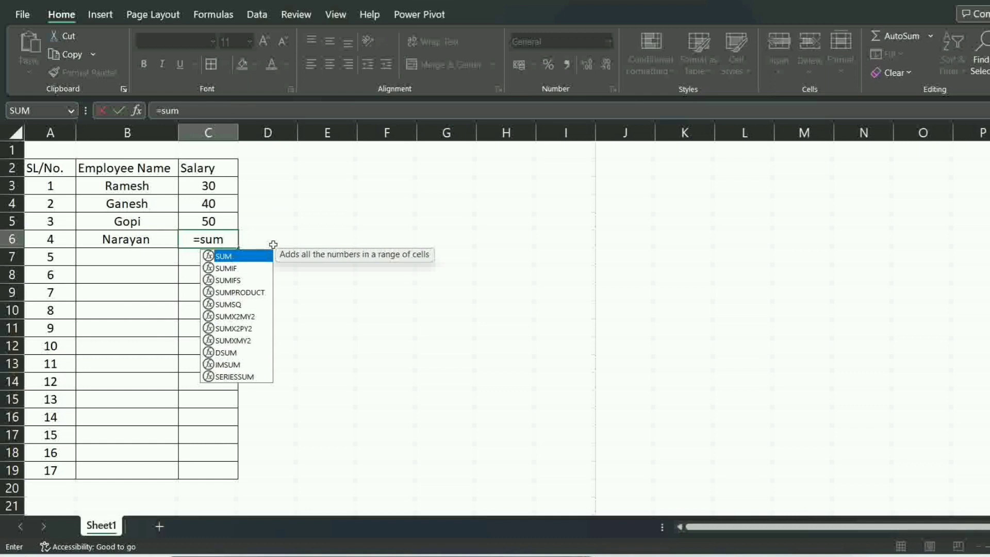
text(()
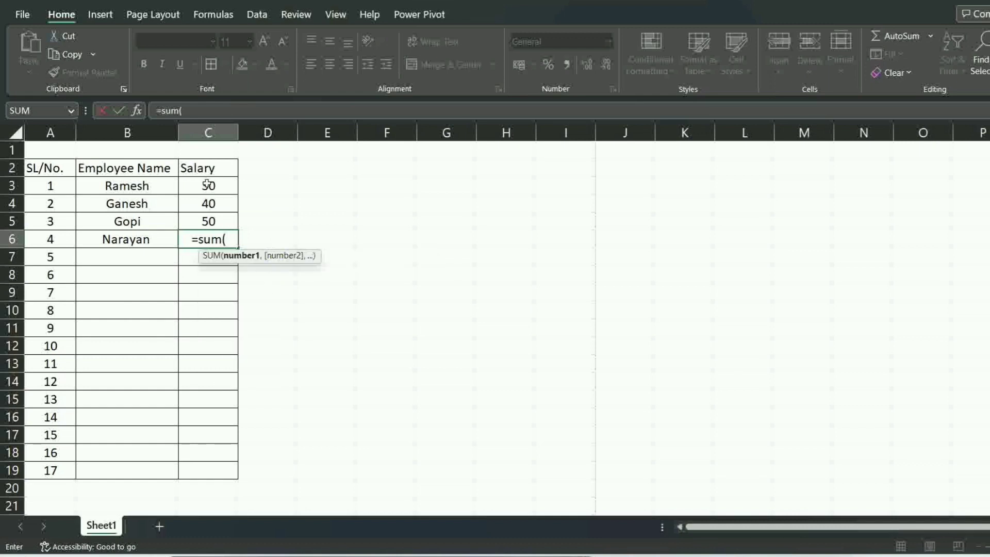
drag(207, 184, 206, 211)
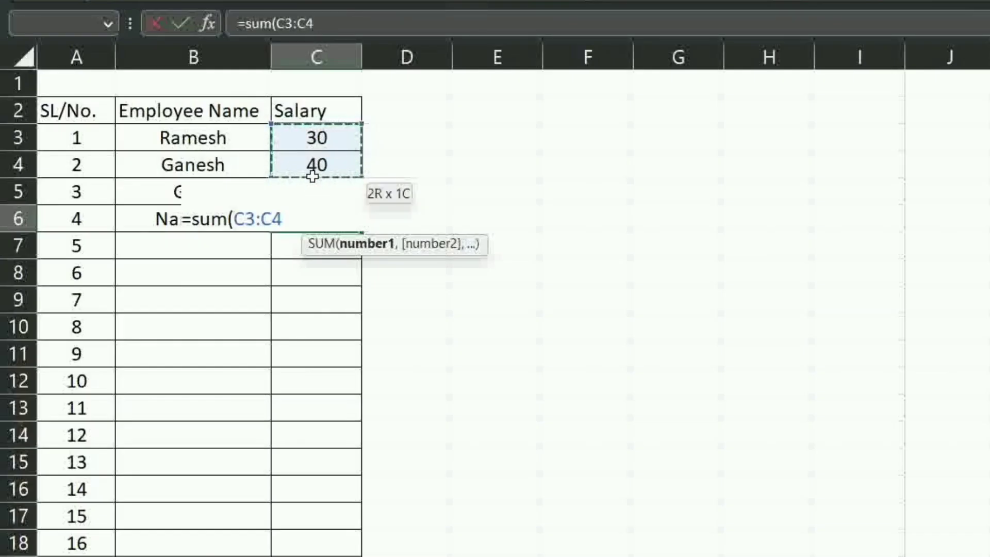
drag(312, 177, 313, 178)
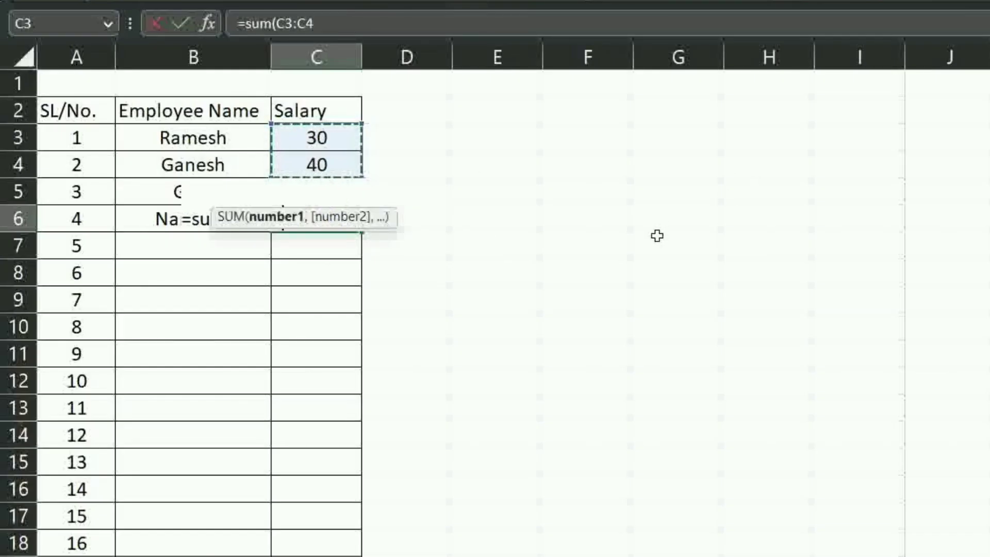
text())
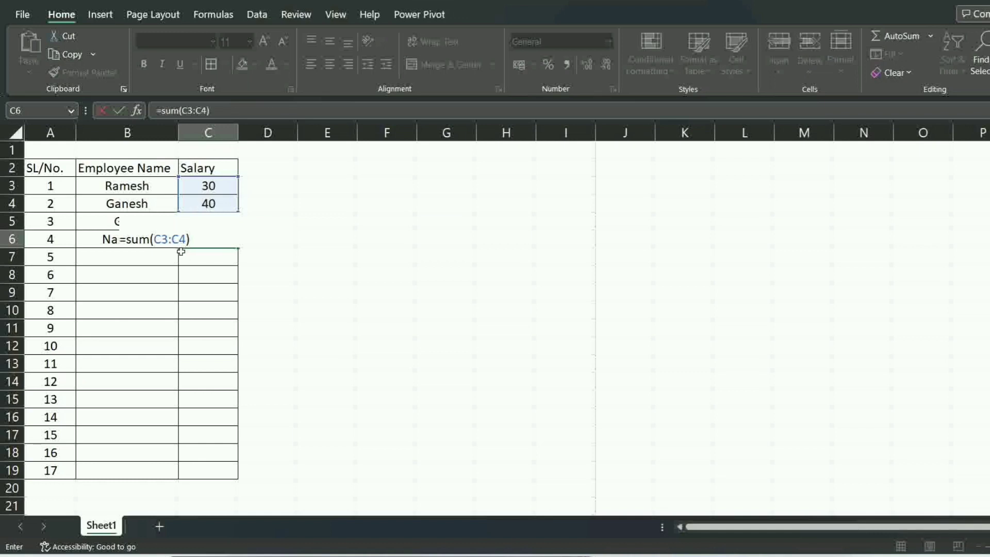
key(Return)
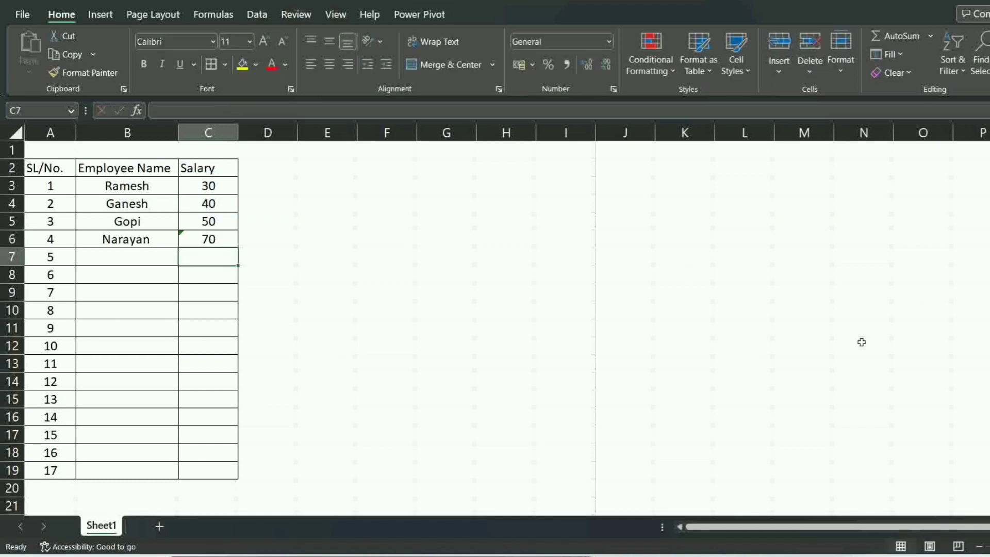
click(214, 237)
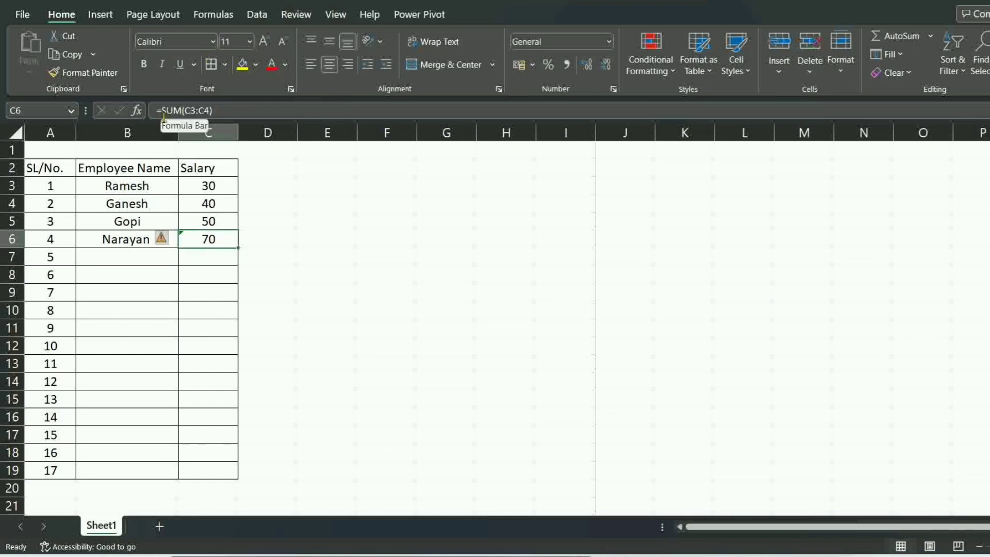
click(276, 209)
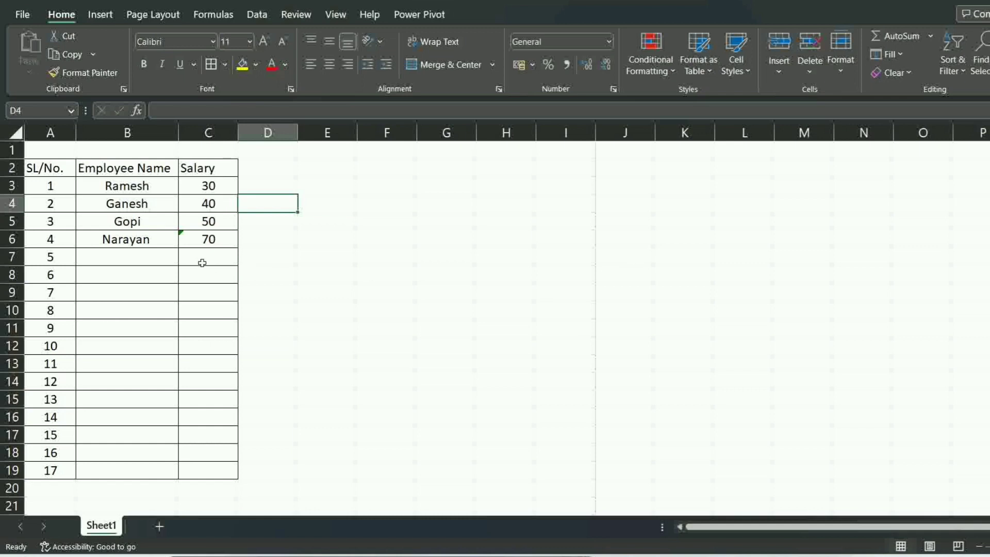
scroll(343, 329, down, 1)
scroll(342, 329, up, 1)
click(67, 155)
drag(67, 155, 853, 488)
click(920, 261)
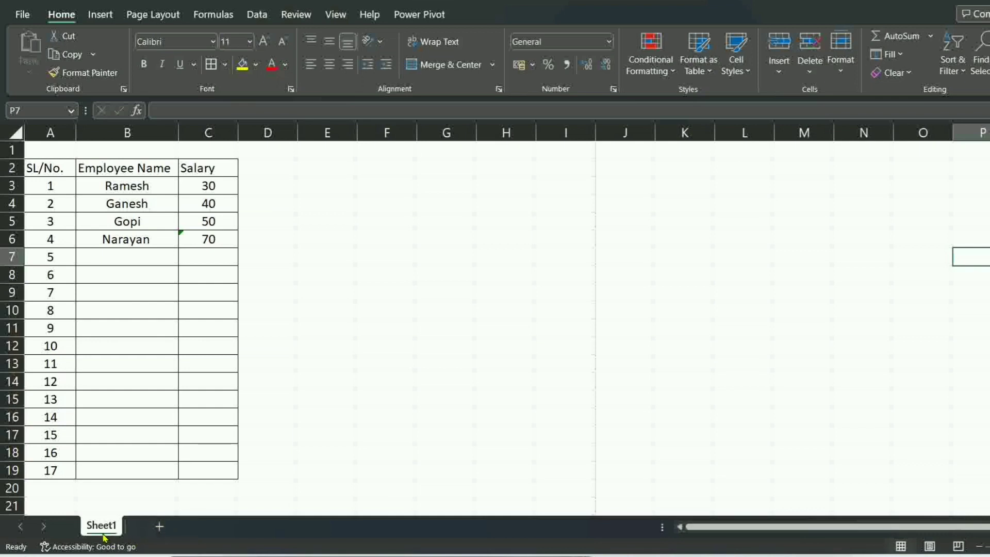
Step: Add two blank worksheets to the workbook and view each of the three sheets in turn
click(160, 528)
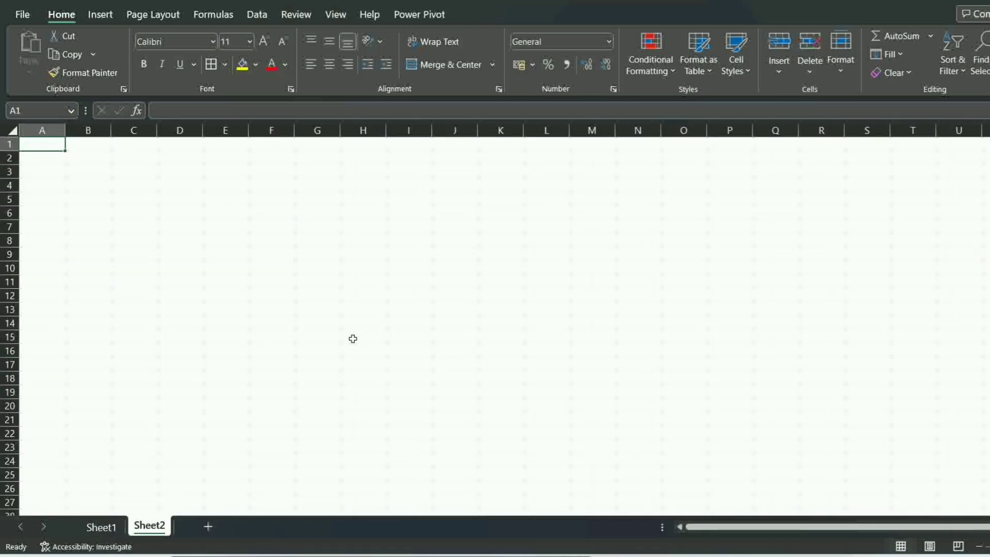
click(208, 528)
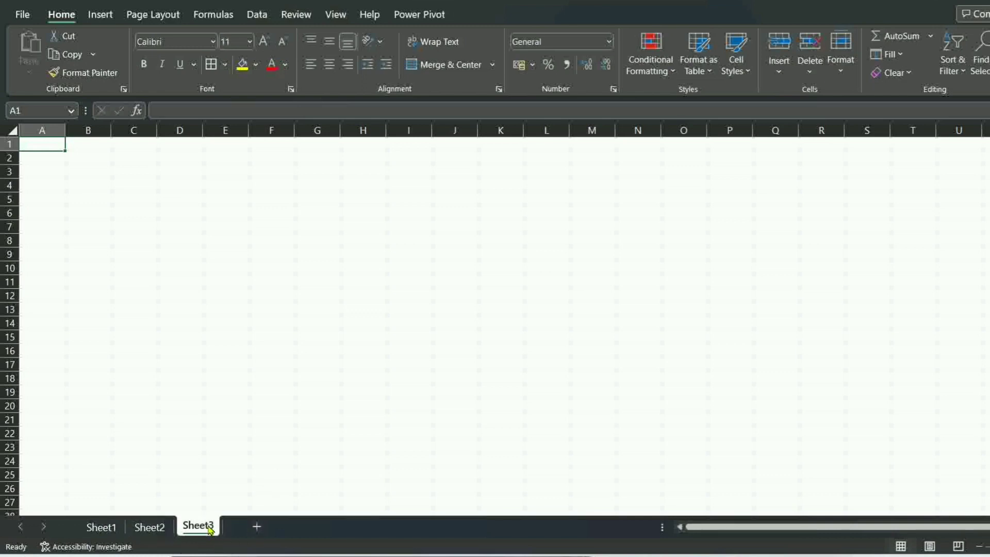
click(105, 526)
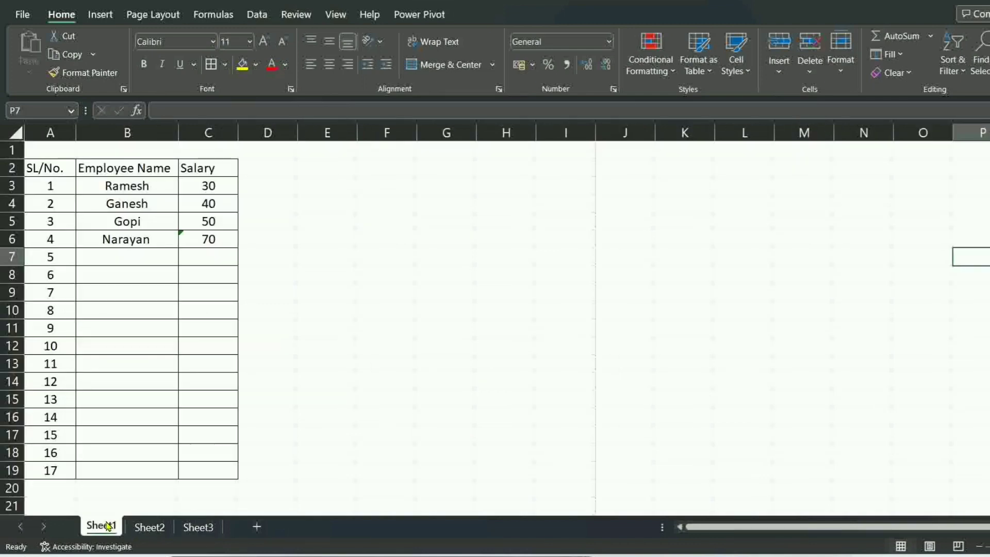
click(149, 526)
click(208, 528)
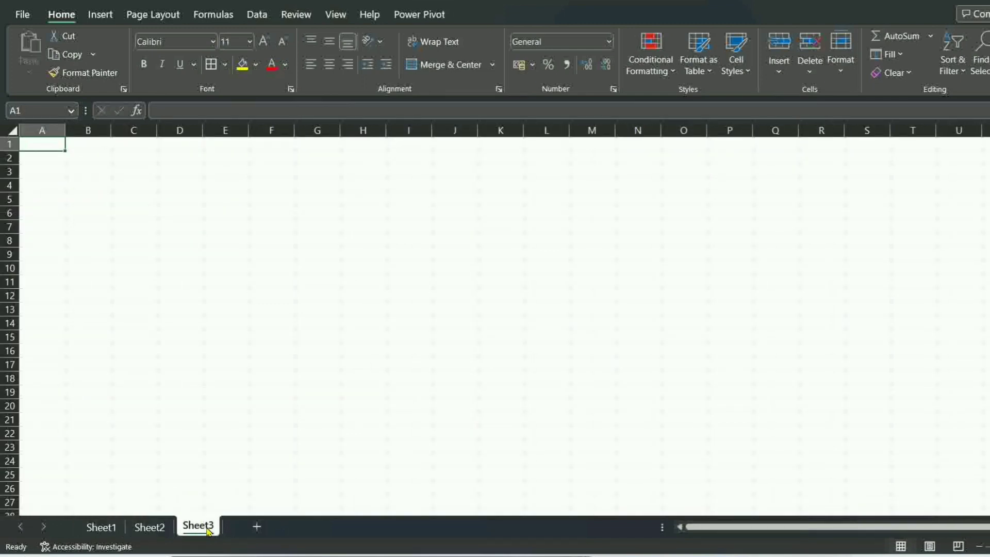
click(216, 419)
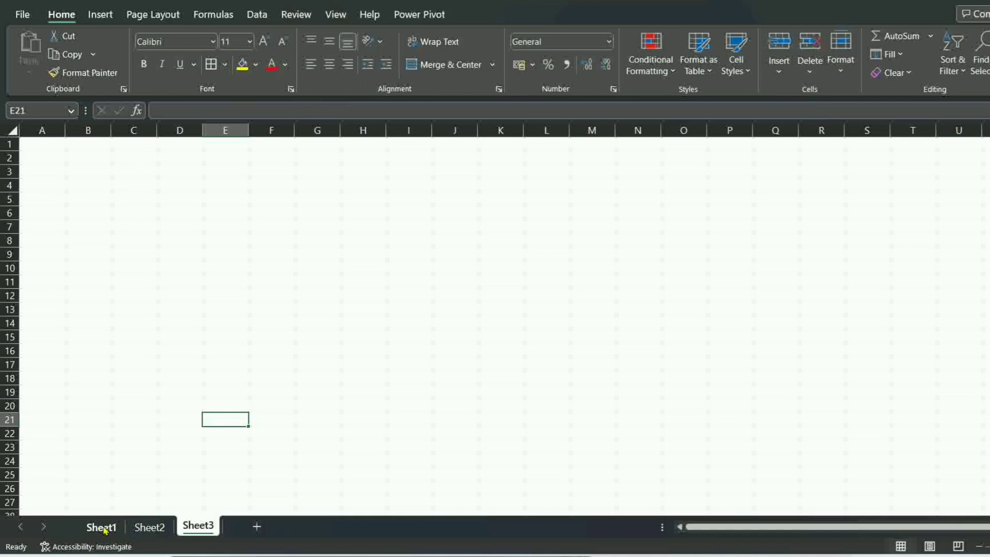
Step: Rename the worksheet with the salary table, Sheet1, as Basic
click(103, 530)
right_click(103, 529)
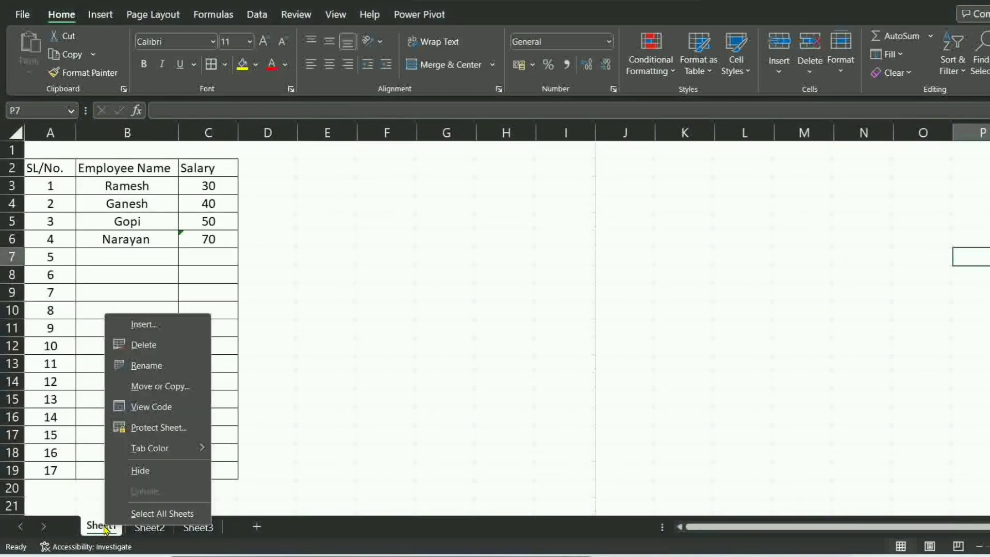
click(147, 366)
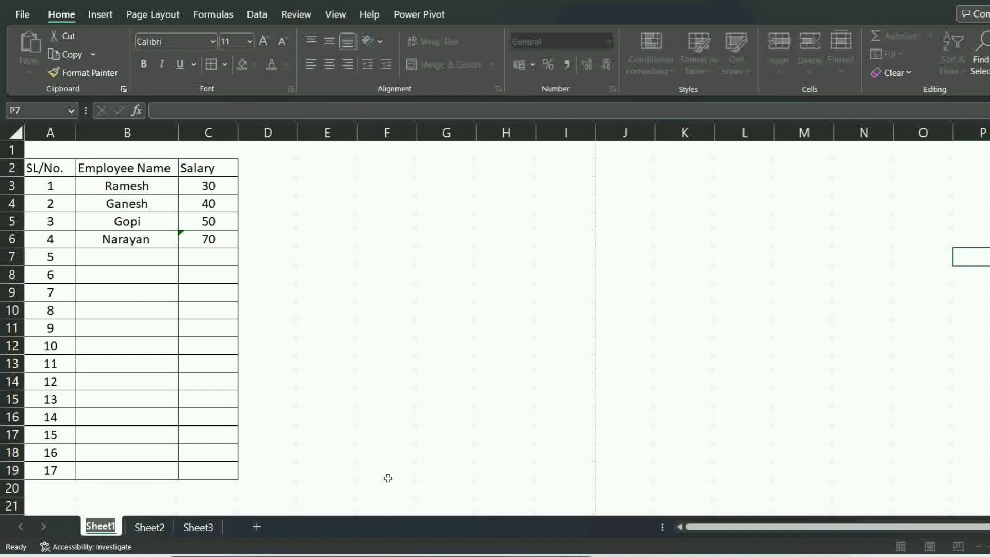
text(Basic)
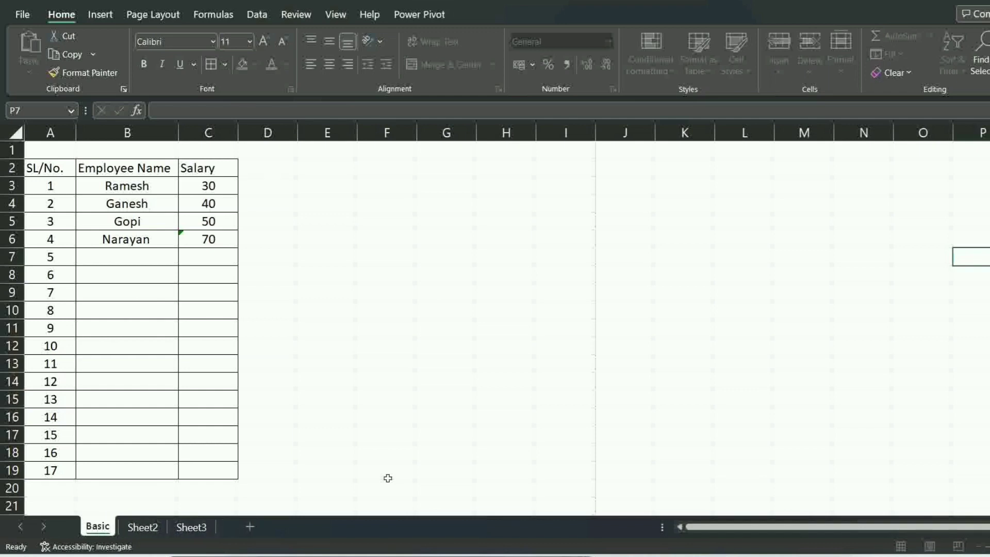
click(387, 477)
Step: Rename the second worksheet, Sheet2, as Advanced
click(144, 528)
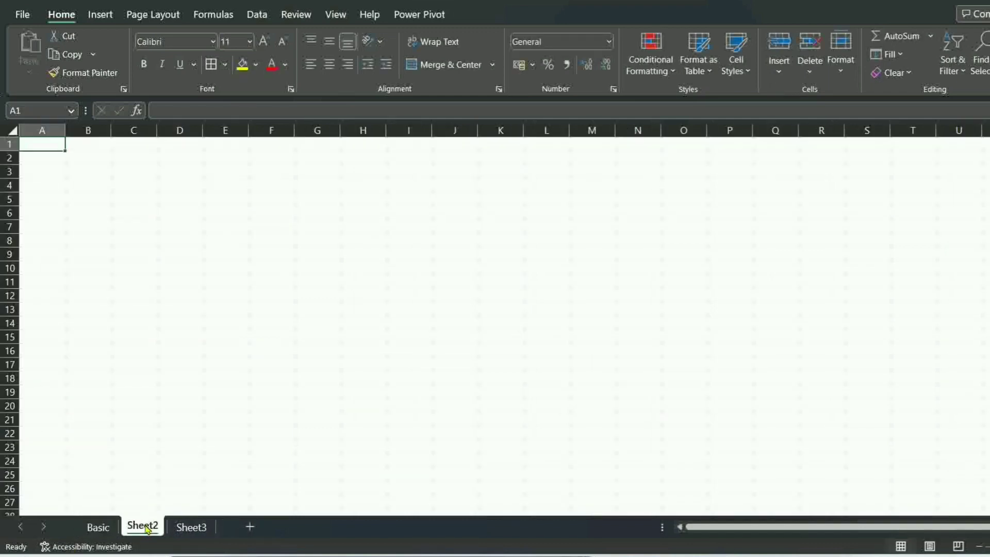
right_click(146, 528)
click(204, 366)
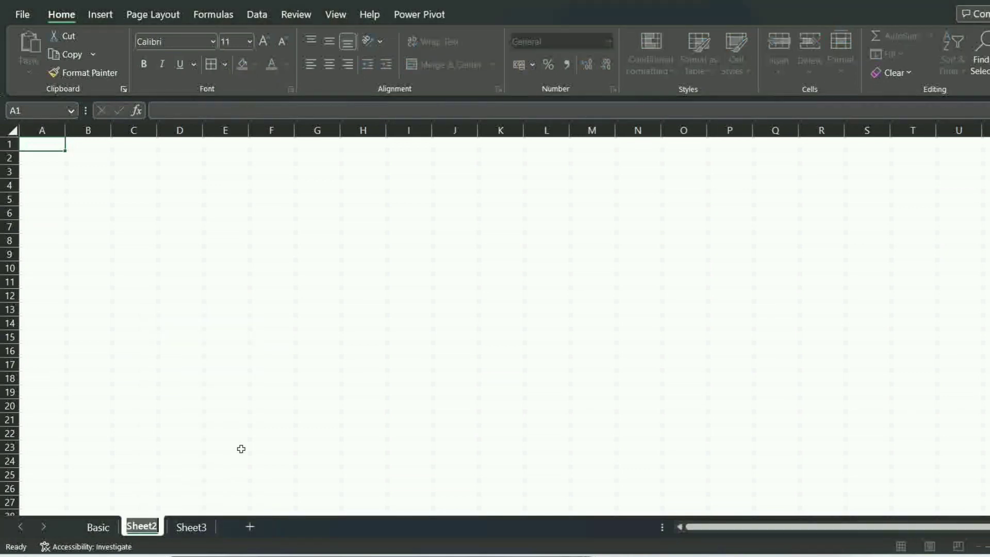
text(Adva)
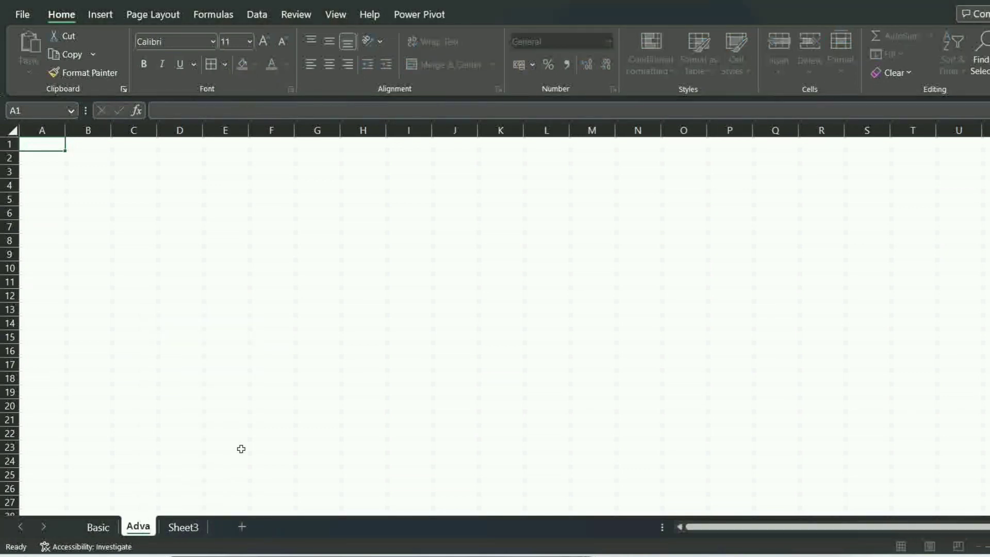
text(nced)
key(Return)
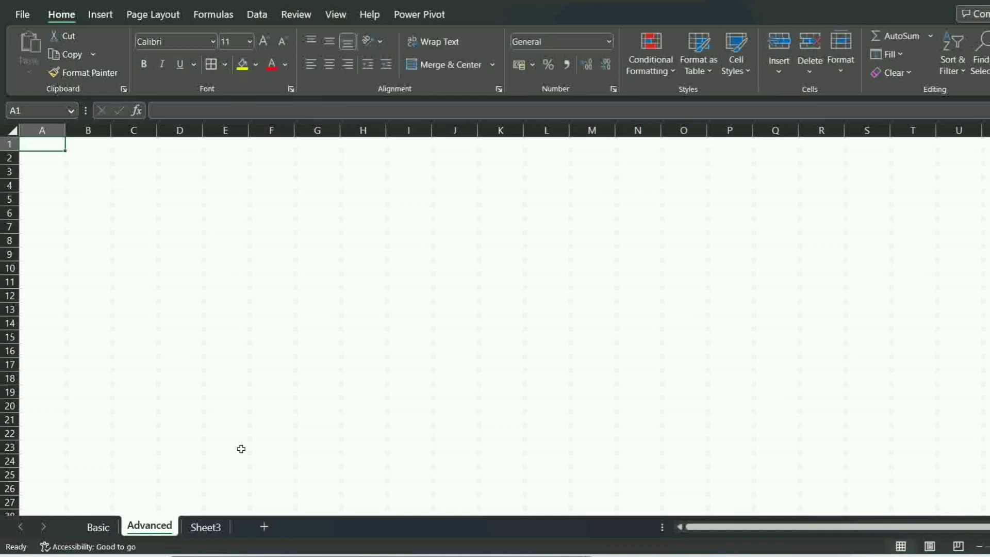
click(338, 462)
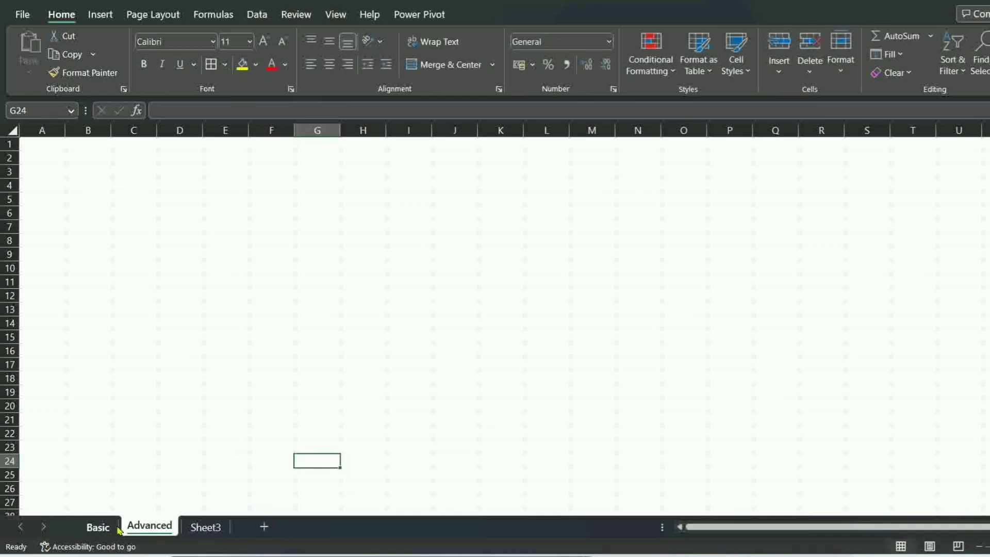
Step: Switch back and forth between the Basic and Advanced worksheets to compare them, finishing on the Basic sheet with its salary table
click(100, 528)
click(149, 534)
click(94, 530)
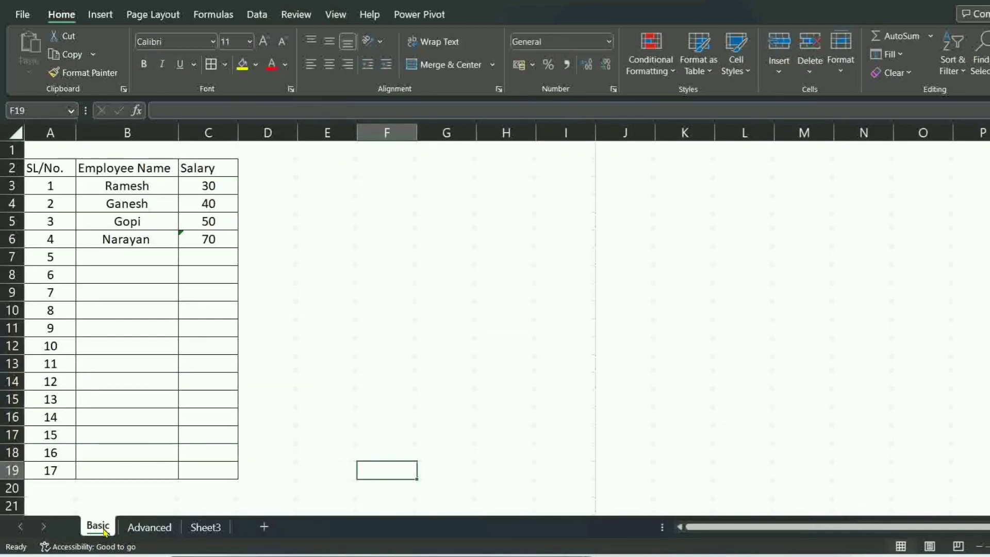
click(153, 531)
click(97, 531)
click(382, 214)
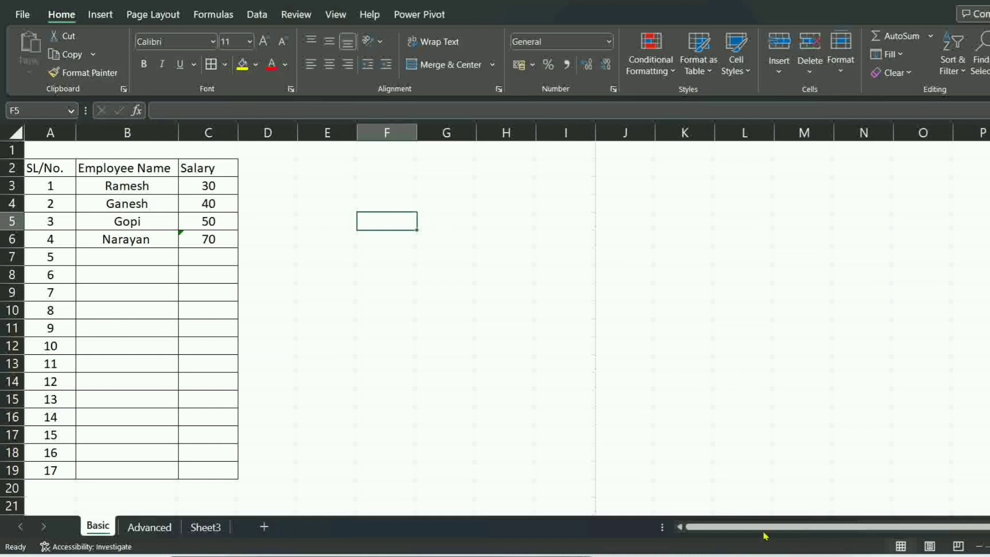
drag(693, 532, 622, 523)
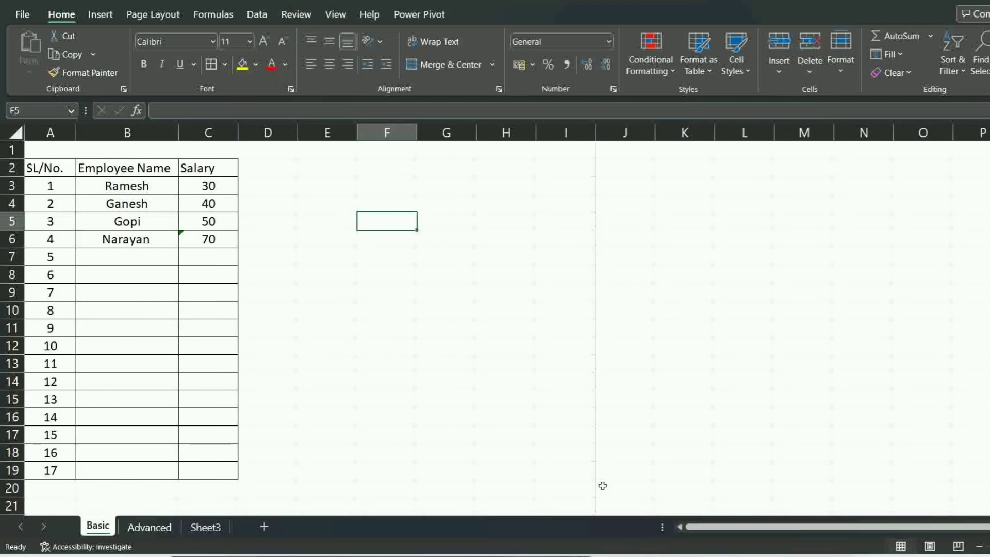